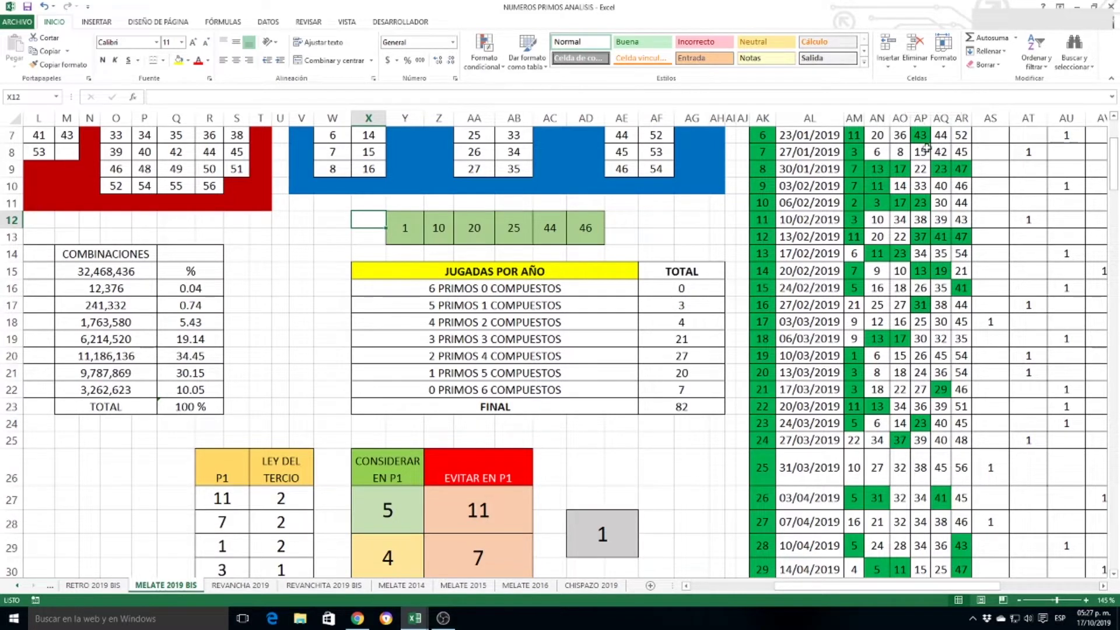
Go through the six drawn numbers 1, 10, 20, 25, 44 and 46 in row 12 one by one
click(418, 229)
click(438, 233)
click(471, 229)
click(509, 227)
click(550, 239)
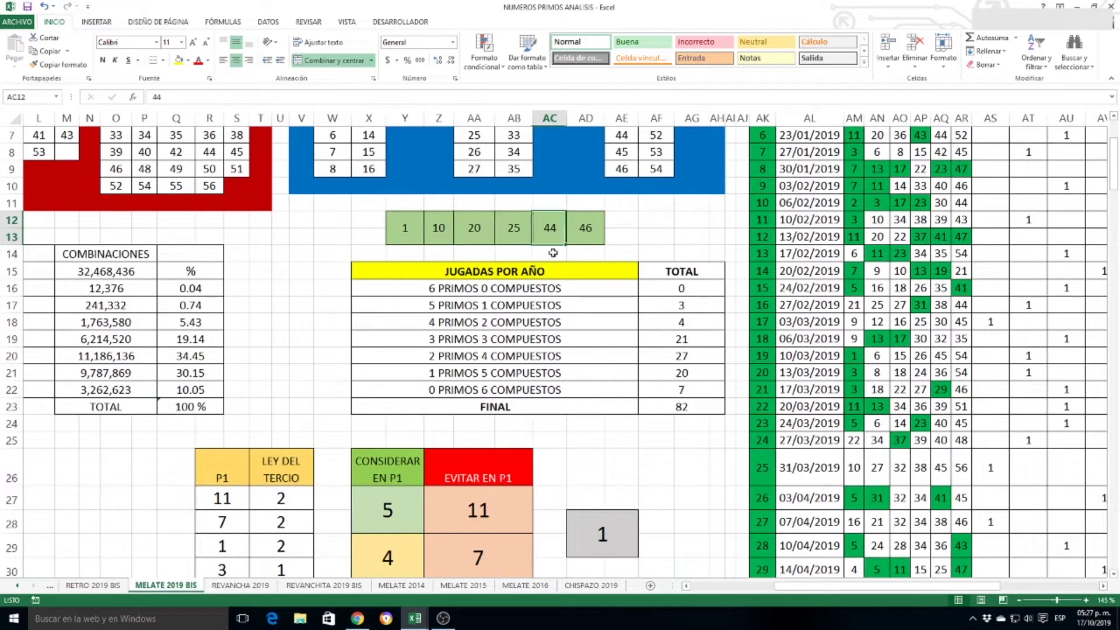
click(584, 232)
Find the 16/10/2019 draw in the draw history and select its prime/composite classification mark in AT83
scroll(782, 264, down, 2)
scroll(782, 264, down, 20)
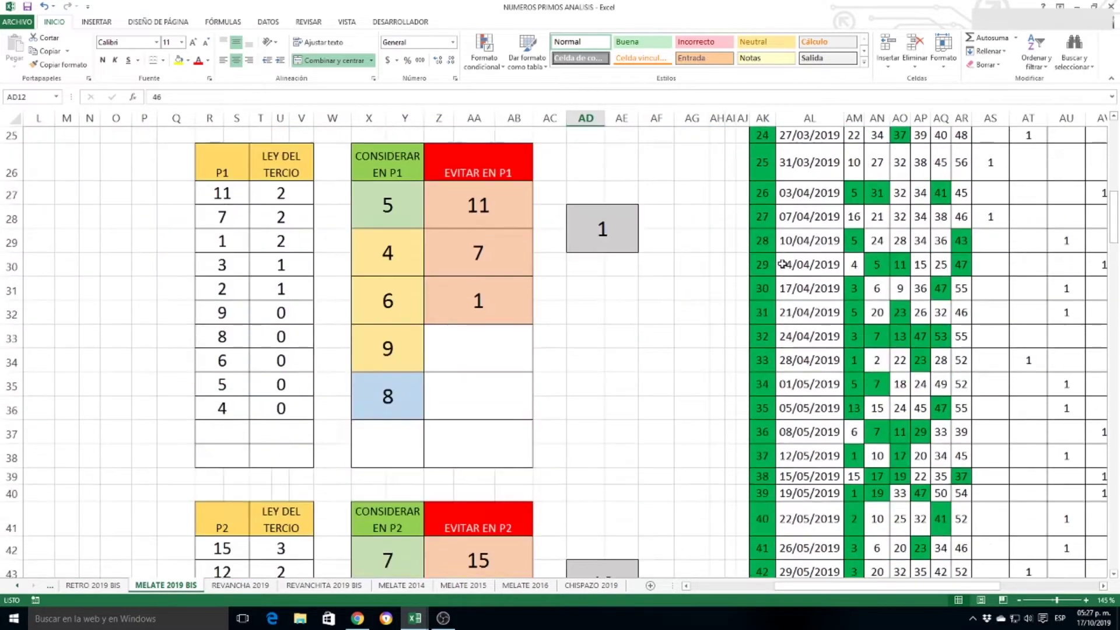
scroll(794, 307, up, 2)
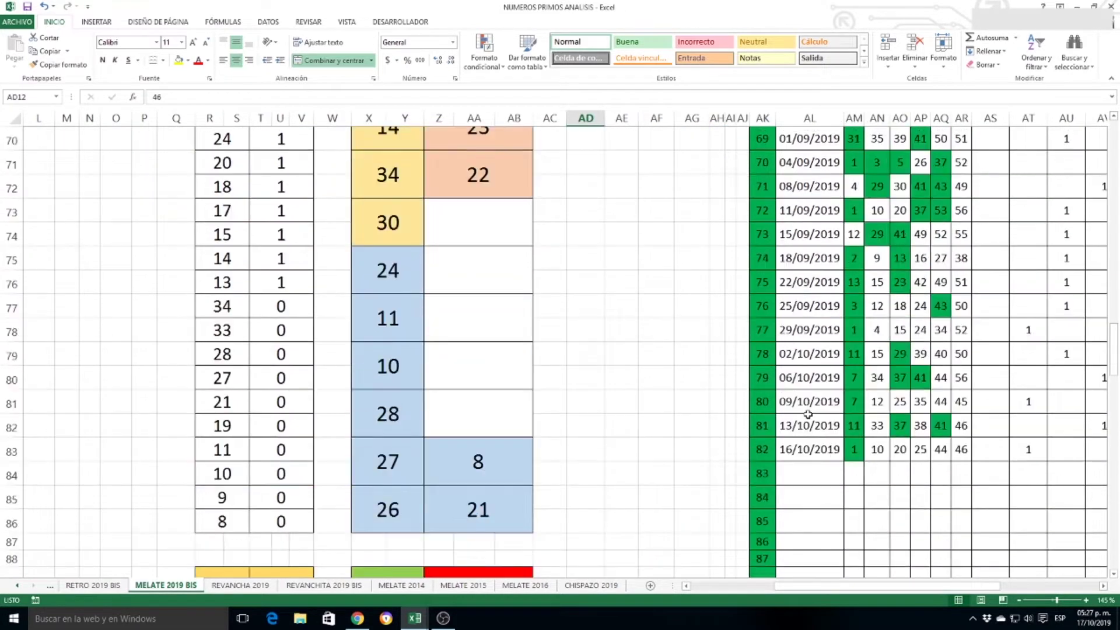
drag(832, 586, 876, 586)
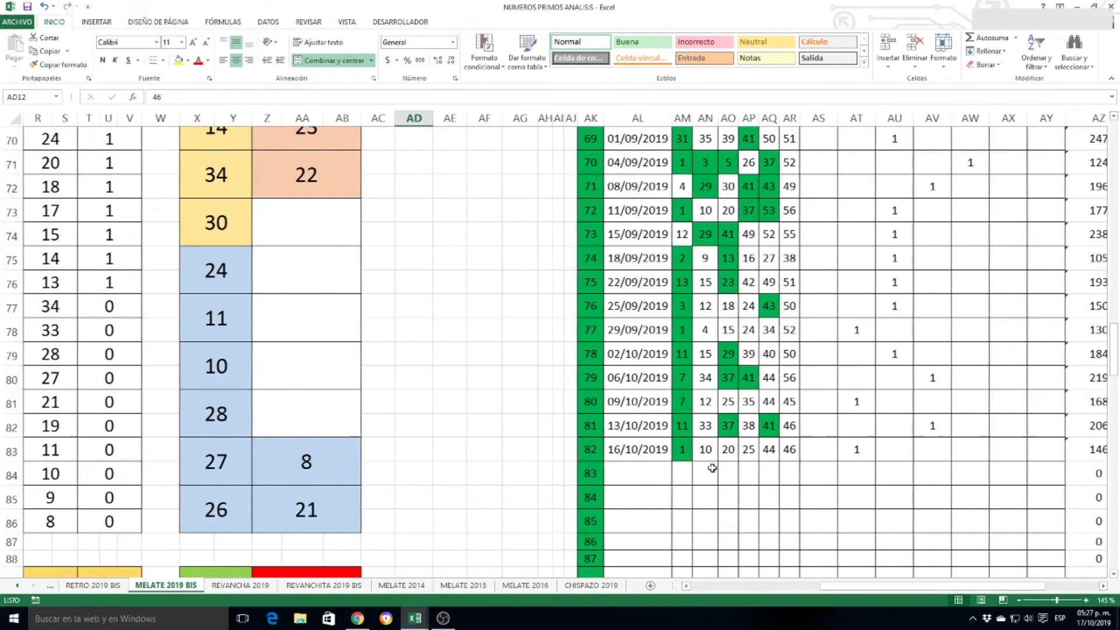
click(854, 454)
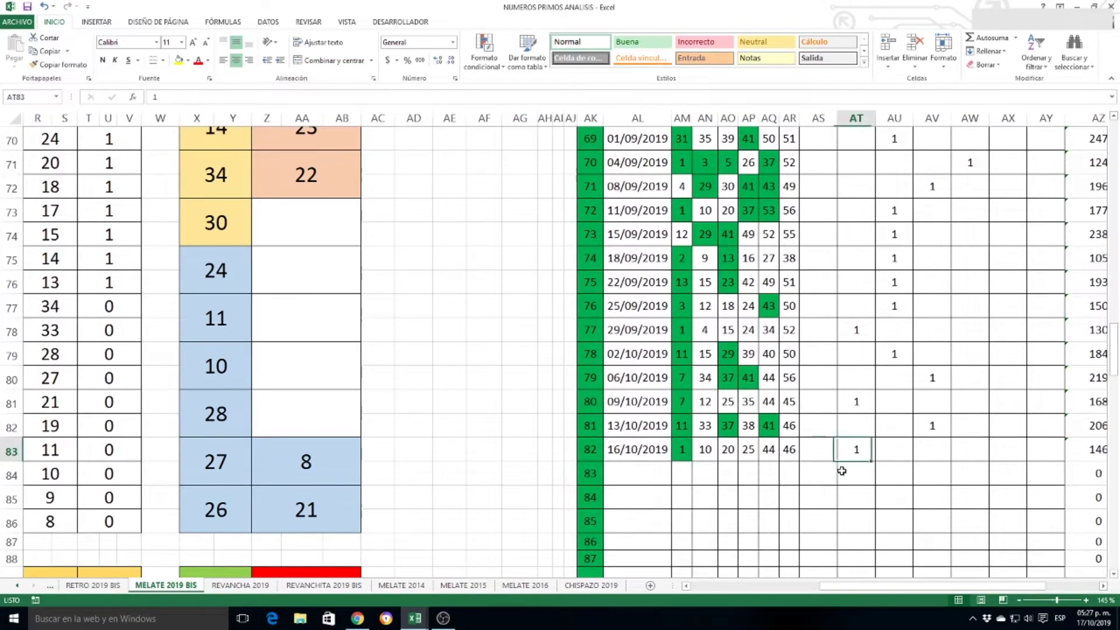
Highlight the 1 PRIMOS 5 COMPUESTOS row of the yearly plays table from its total back to its percentage
scroll(652, 428, up, 20)
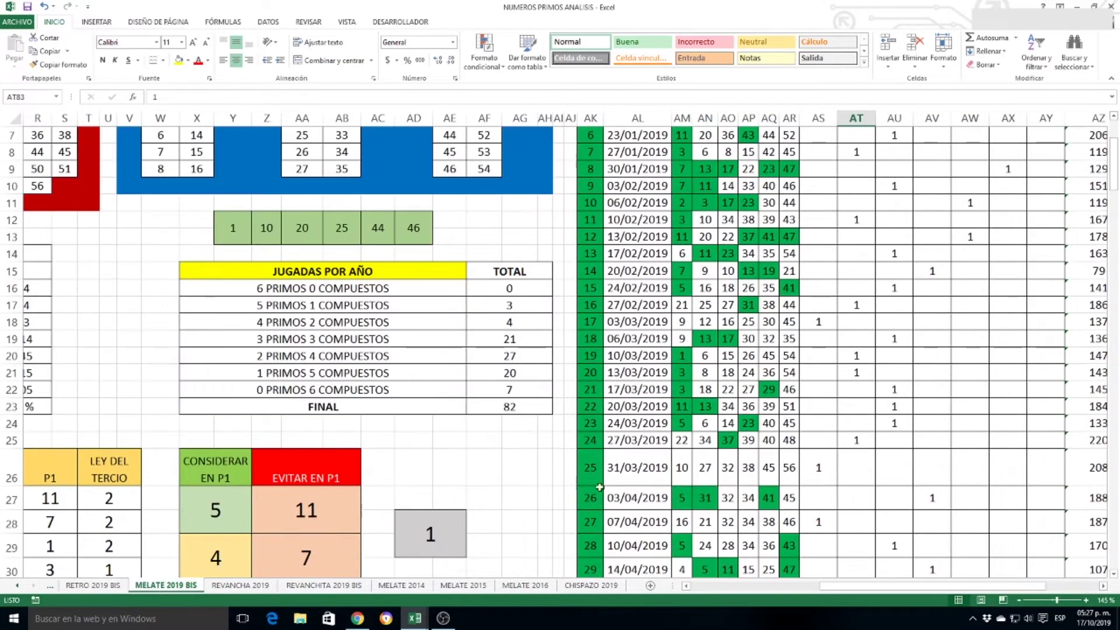
drag(878, 587, 840, 586)
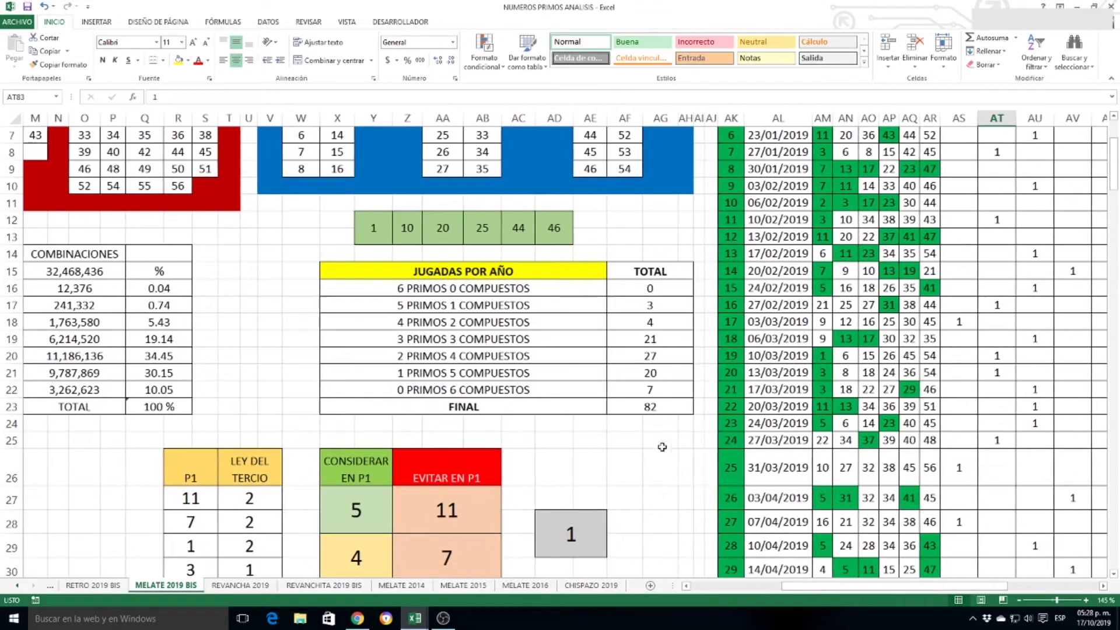
click(638, 373)
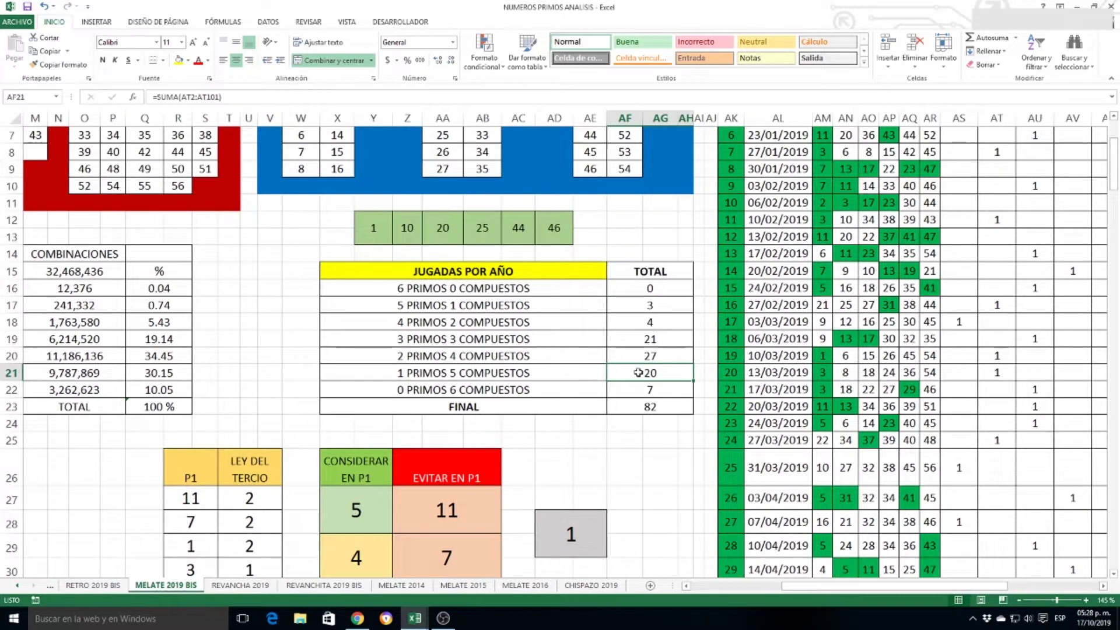
key(shift+Left)
key(shift+Left)
key(shift+Left)
key(shift+Left)
key(shift+Left)
key(shift+Left)
key(shift+Left)
key(shift+Left)
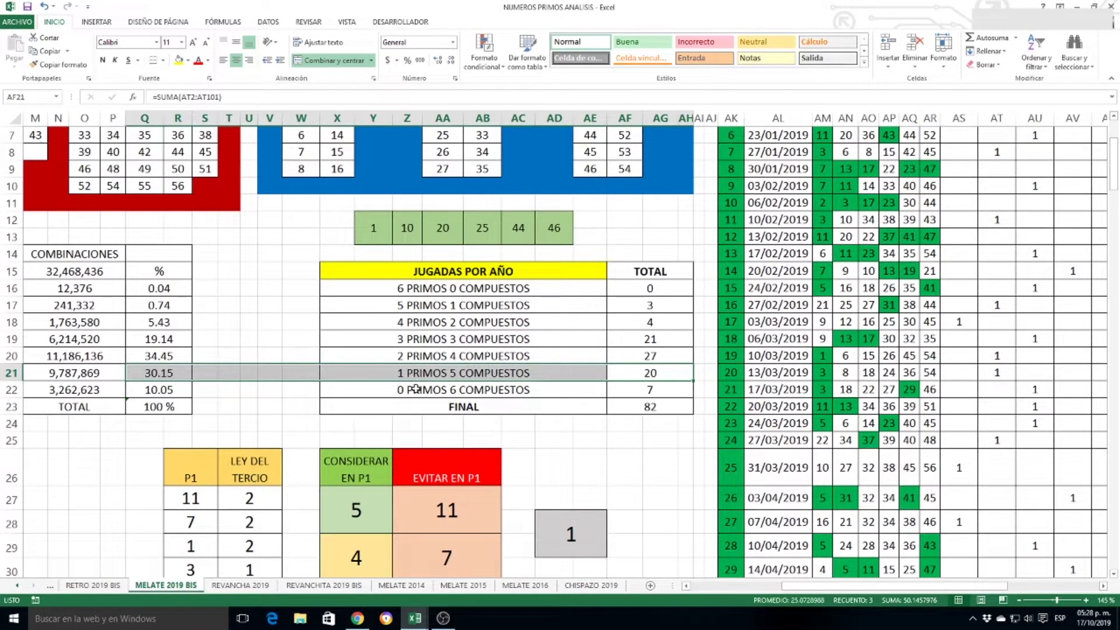
Compare the drawn P1 number in AD28 with the EVITAR EN P1 list and its LEY DEL TERCIO row
drag(865, 586, 800, 593)
click(760, 452)
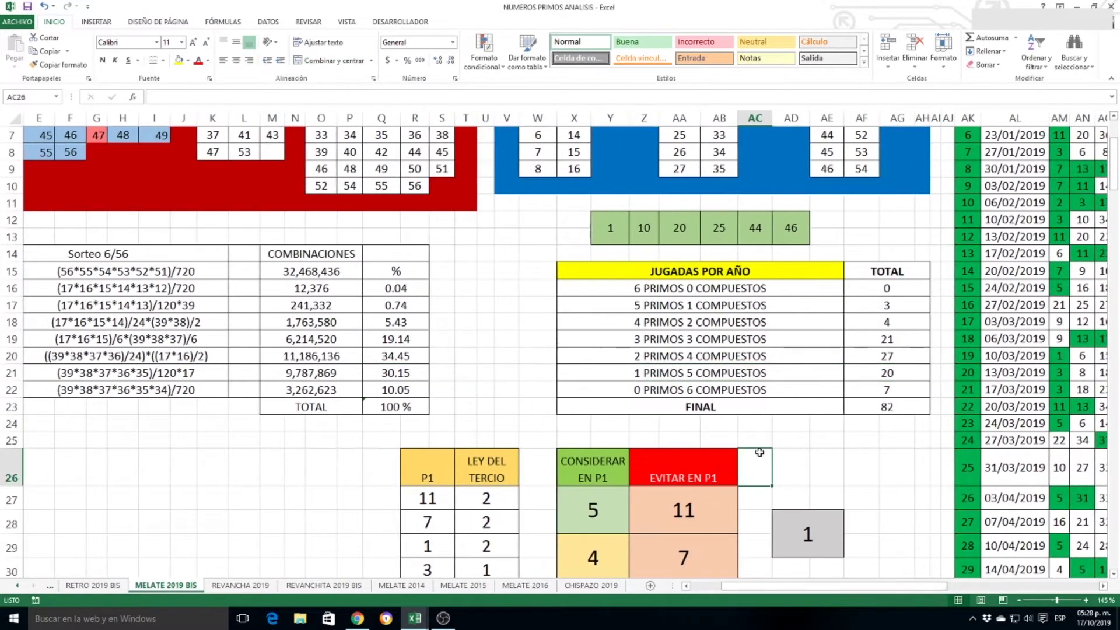
scroll(760, 452, down, 4)
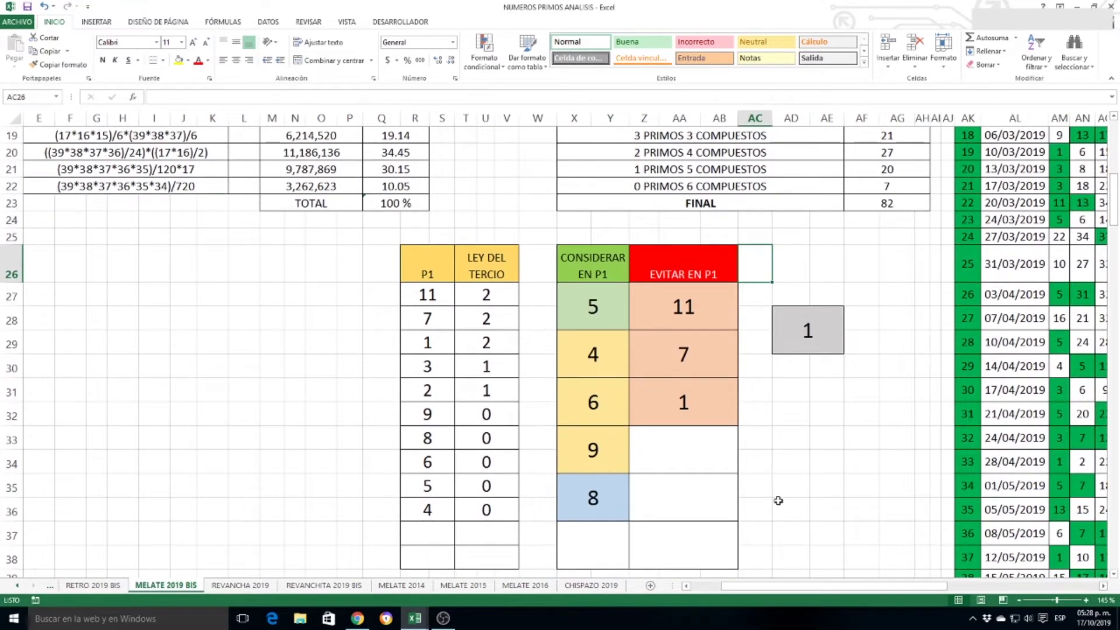
click(818, 342)
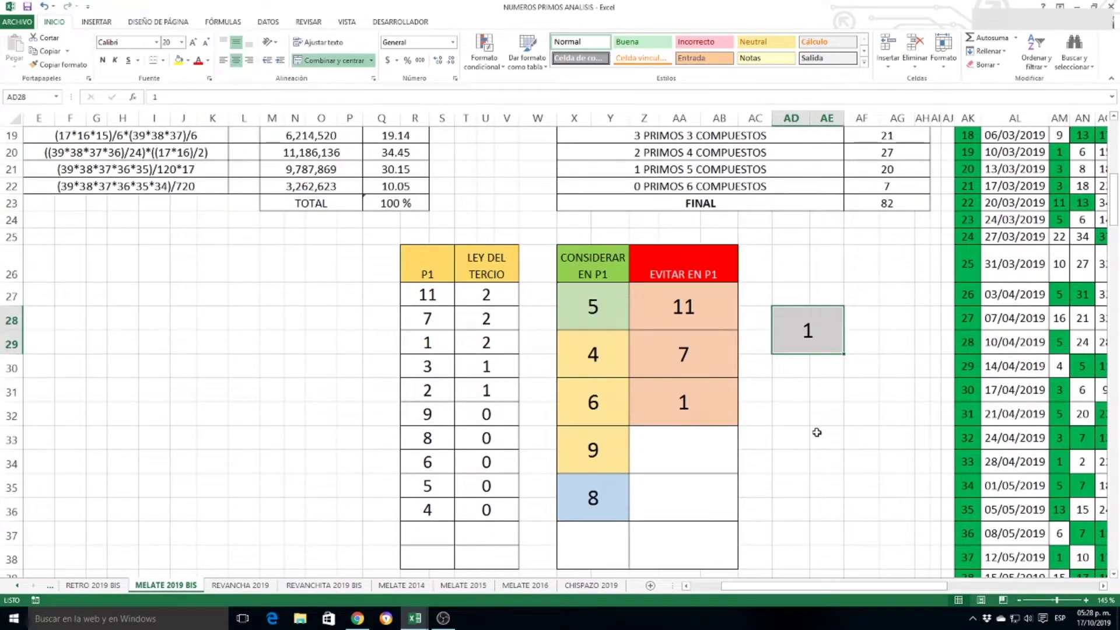
click(696, 399)
drag(435, 345, 482, 340)
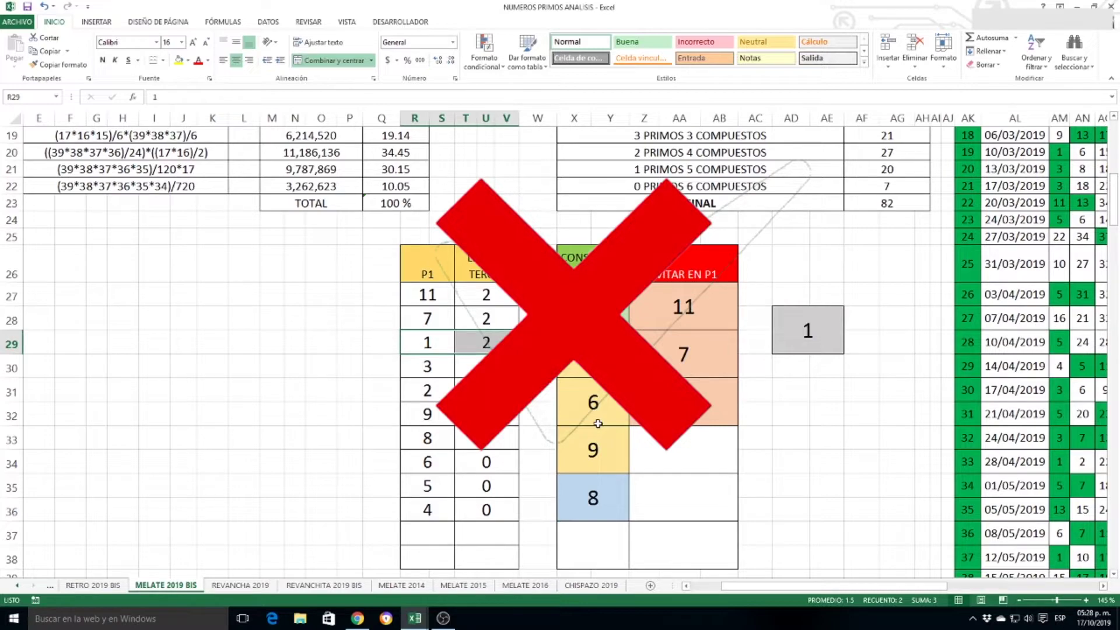
click(814, 332)
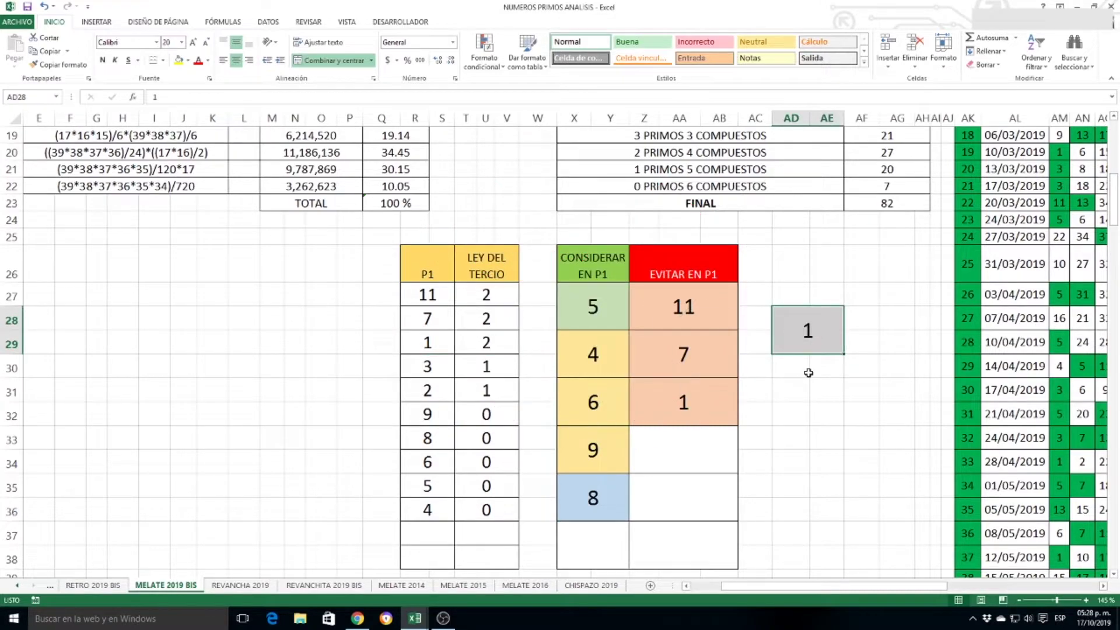
Compare the drawn P2 number in AD43 with the CONSIDERAR EN P2 list and its LEY DEL TERCIO row
scroll(809, 372, down, 6)
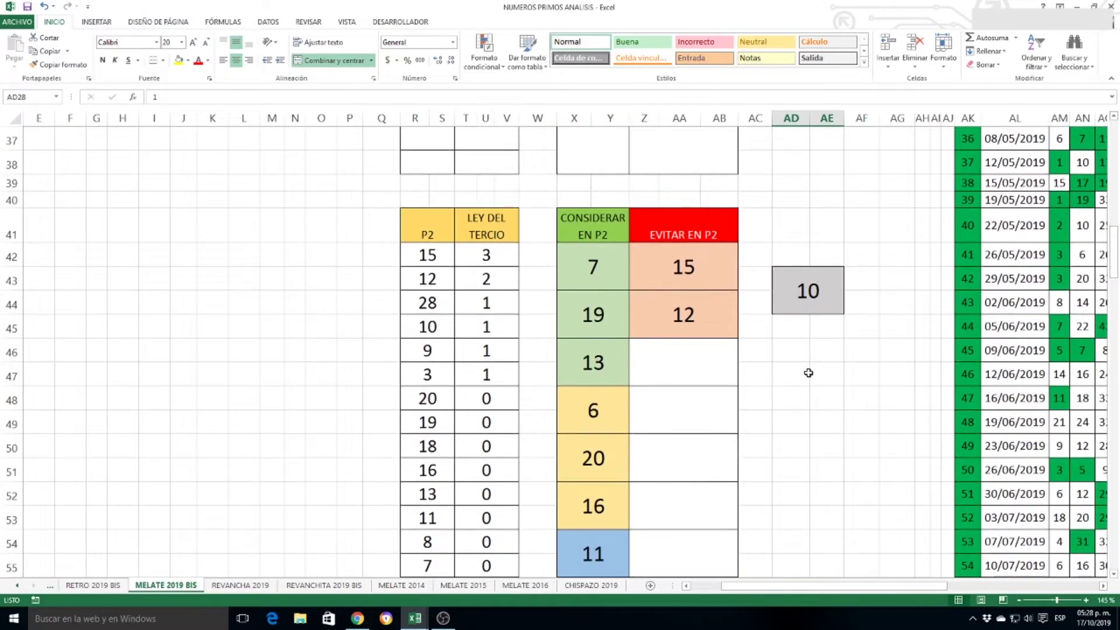
click(808, 300)
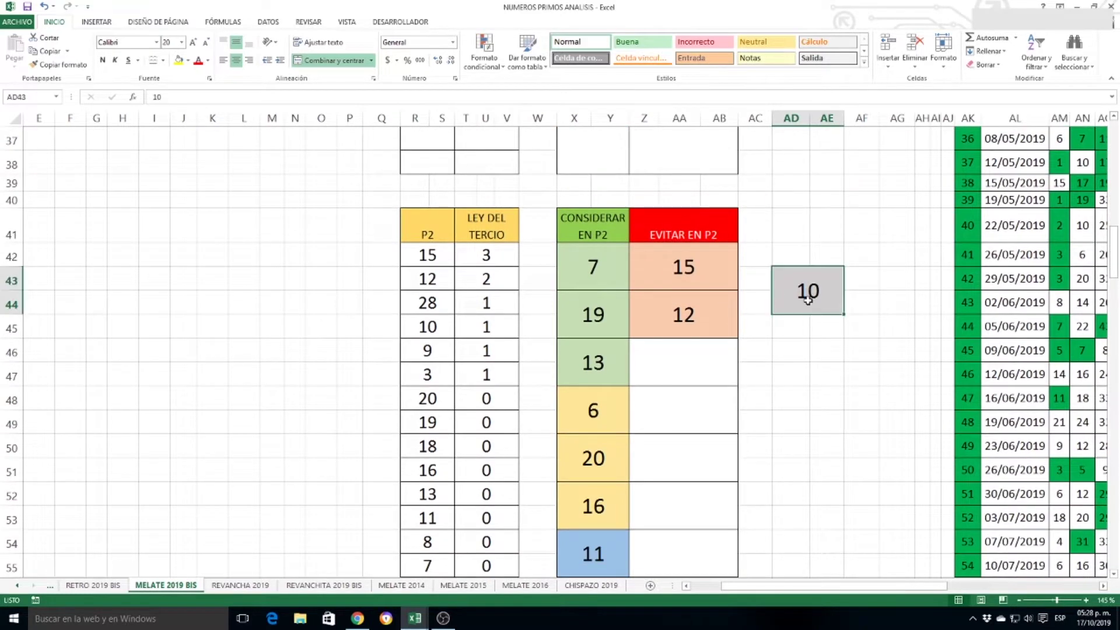
drag(589, 275, 607, 551)
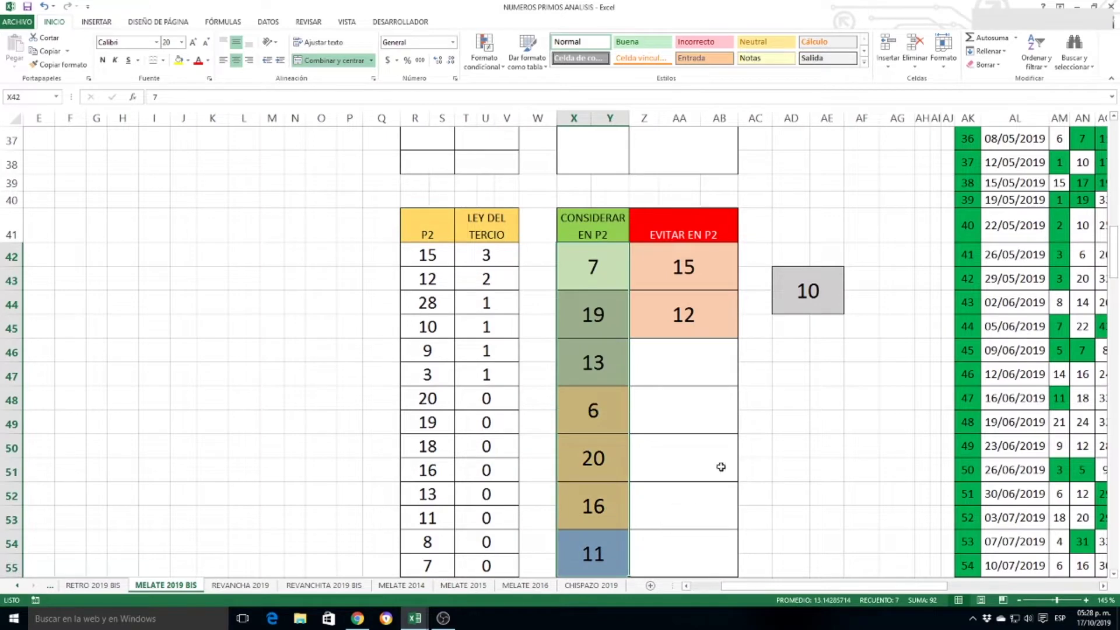
drag(441, 327, 472, 328)
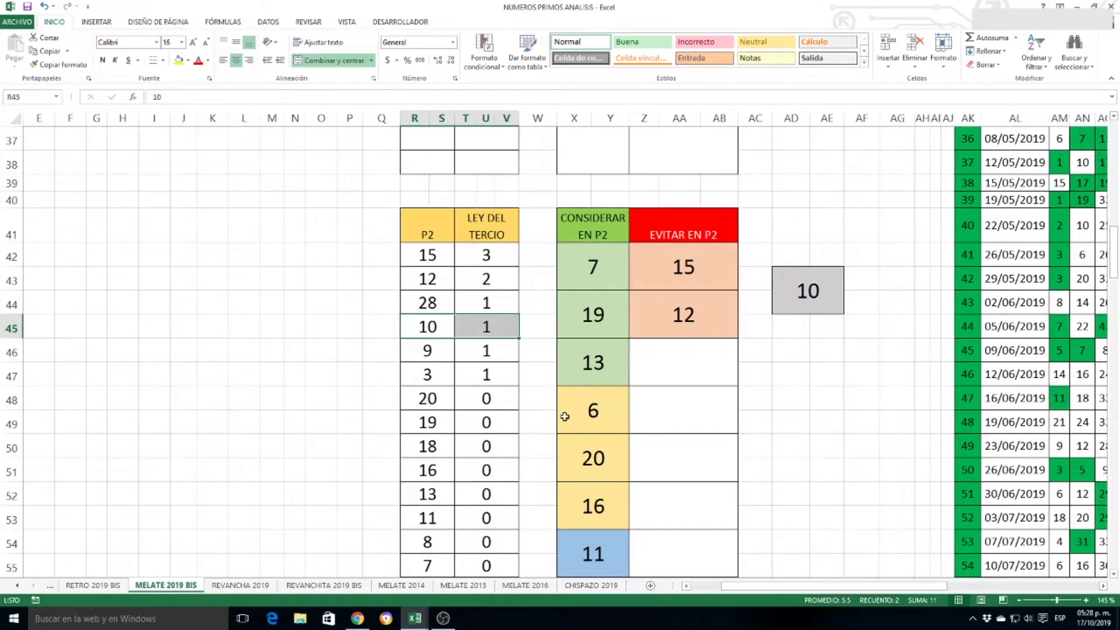
click(788, 292)
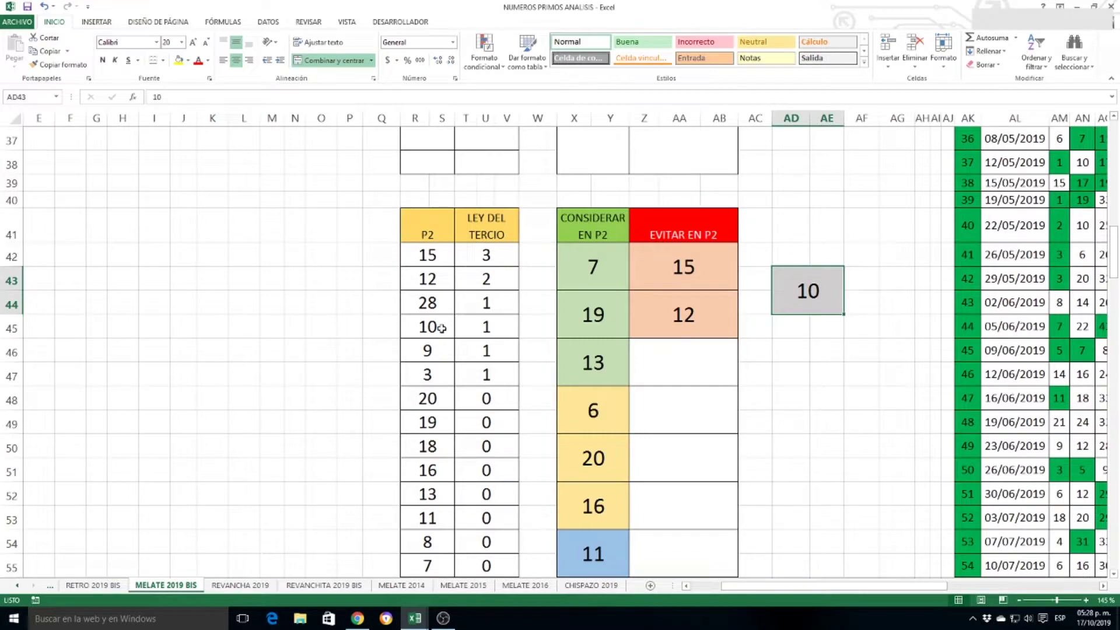
drag(442, 329, 490, 330)
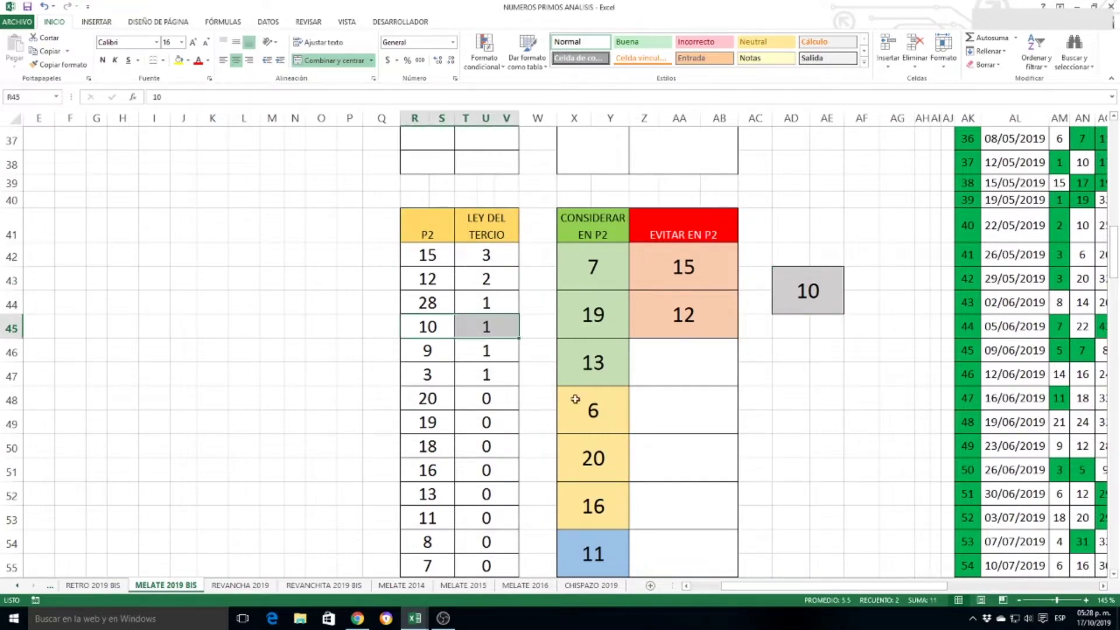
click(791, 304)
Look up the drawn P3 number from AD62 in the P3 LEY DEL TERCIO table and highlight its row
scroll(782, 378, down, 2)
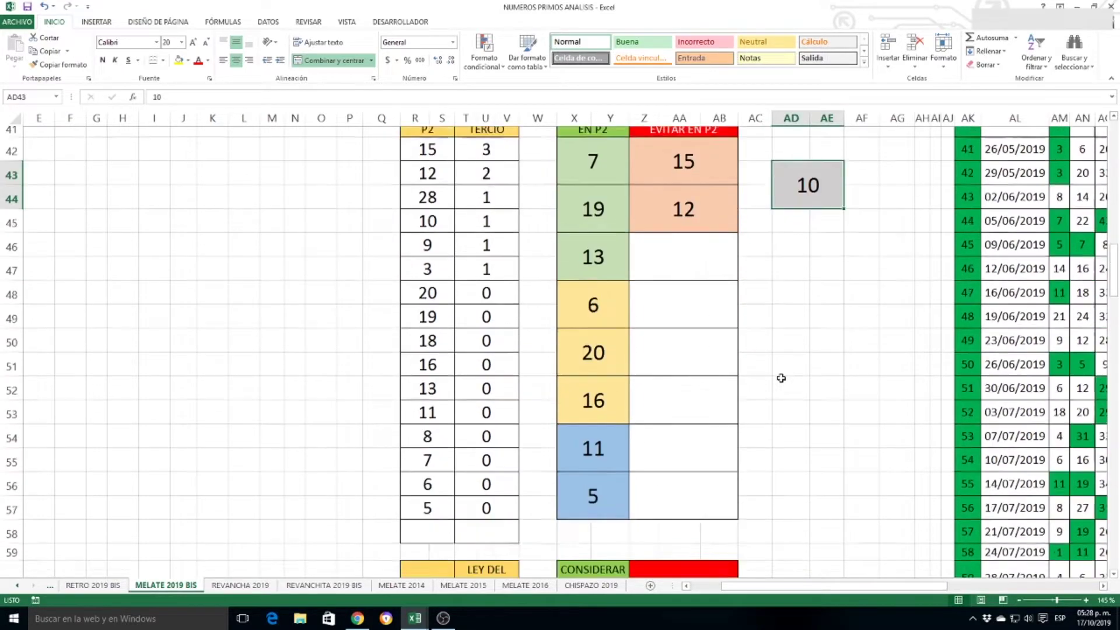
scroll(781, 379, down, 5)
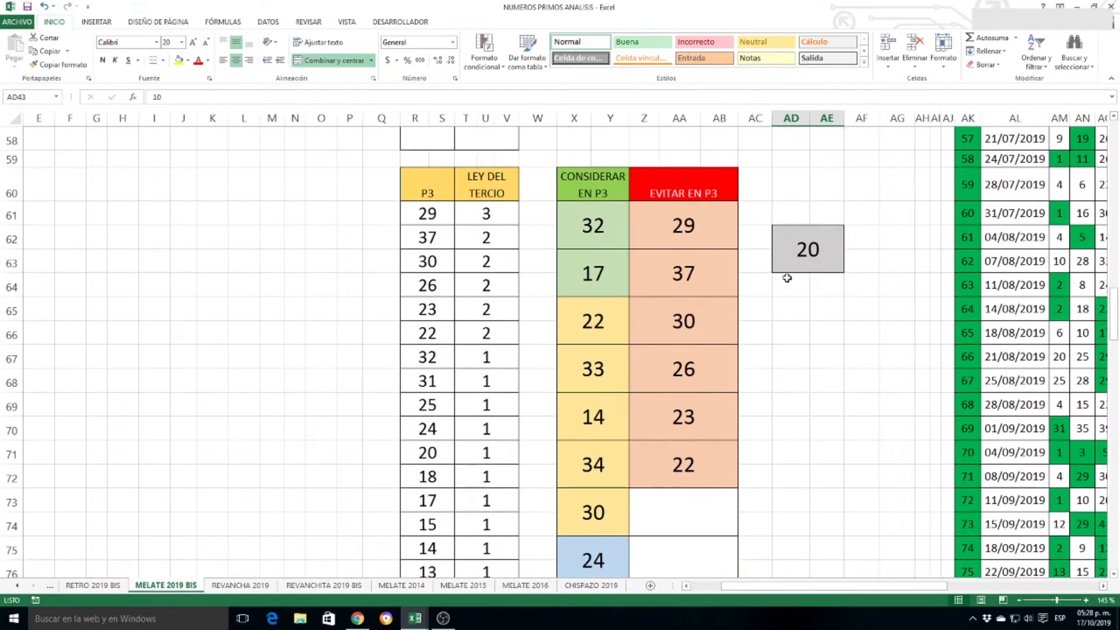
click(798, 252)
scroll(796, 366, down, 4)
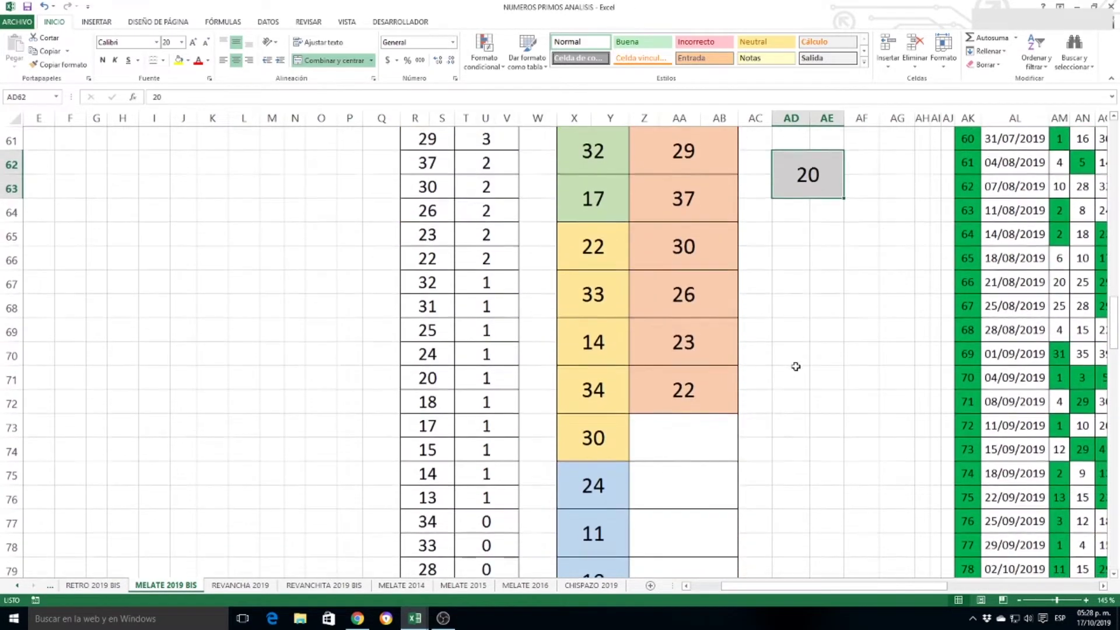
scroll(796, 366, up, 2)
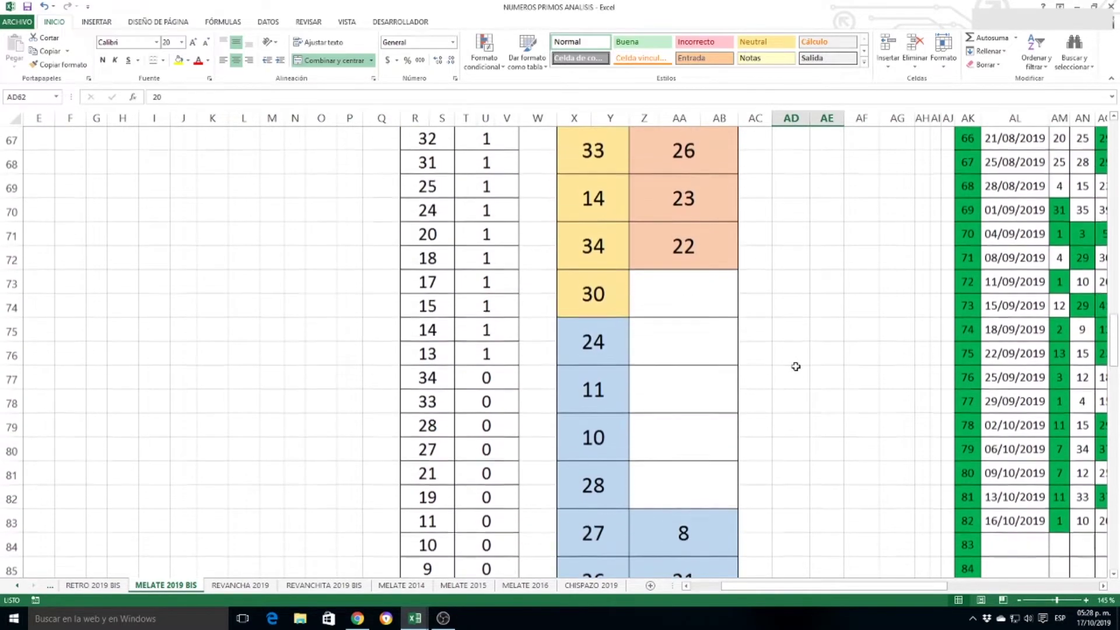
scroll(796, 367, up, 2)
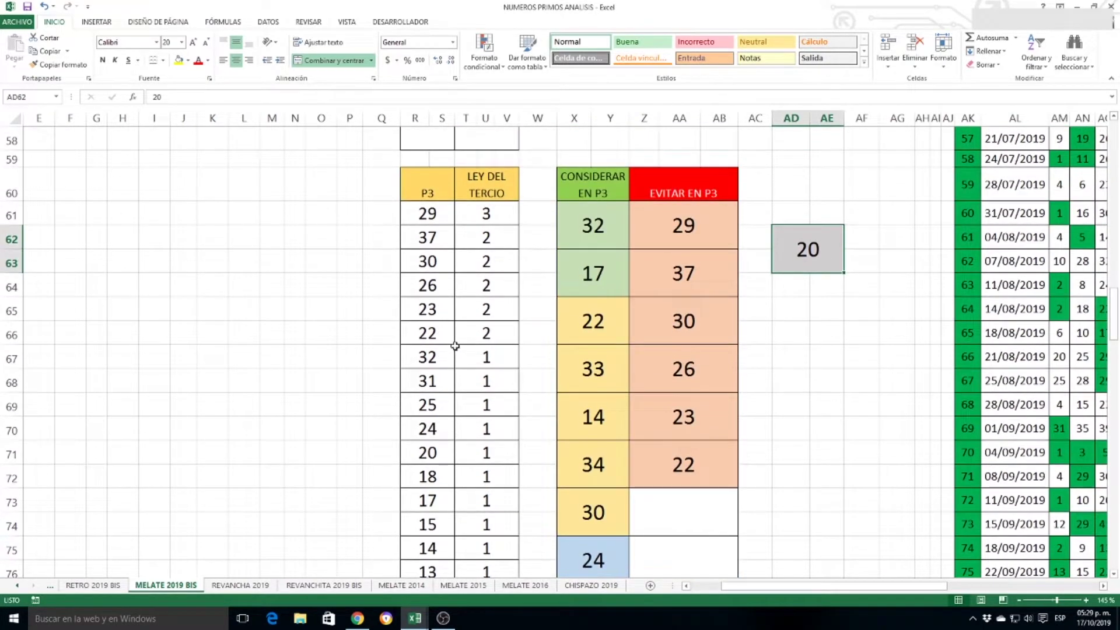
scroll(453, 349, down, 1)
drag(426, 379, 487, 381)
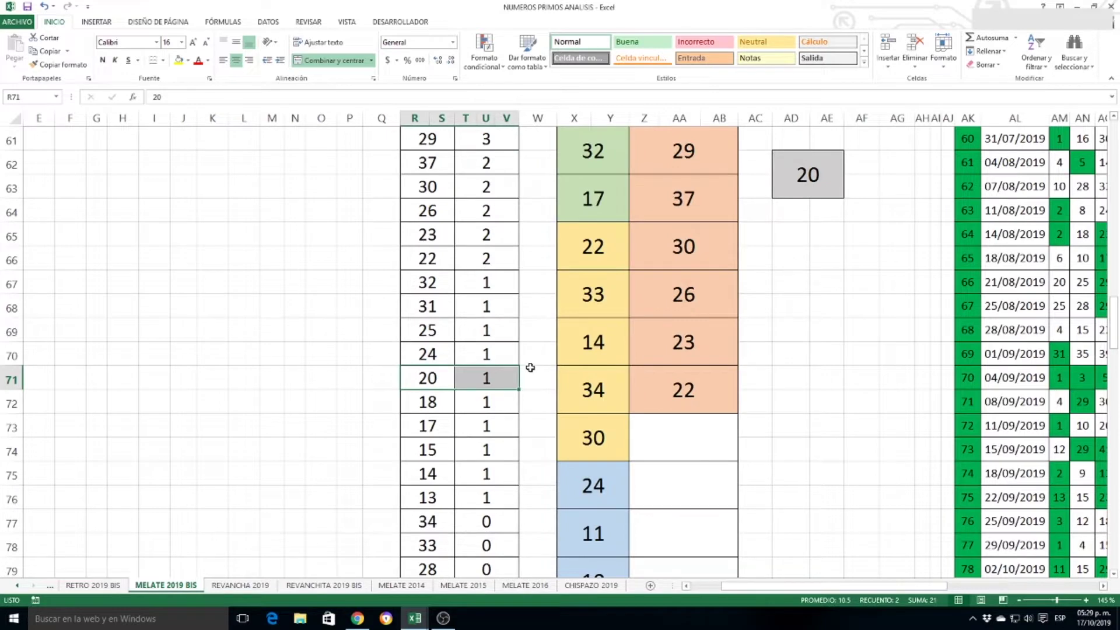
Check the CONSIDERAR EN P3 list down to its last entries against the drawn P3 number in AD62
scroll(531, 367, up, 1)
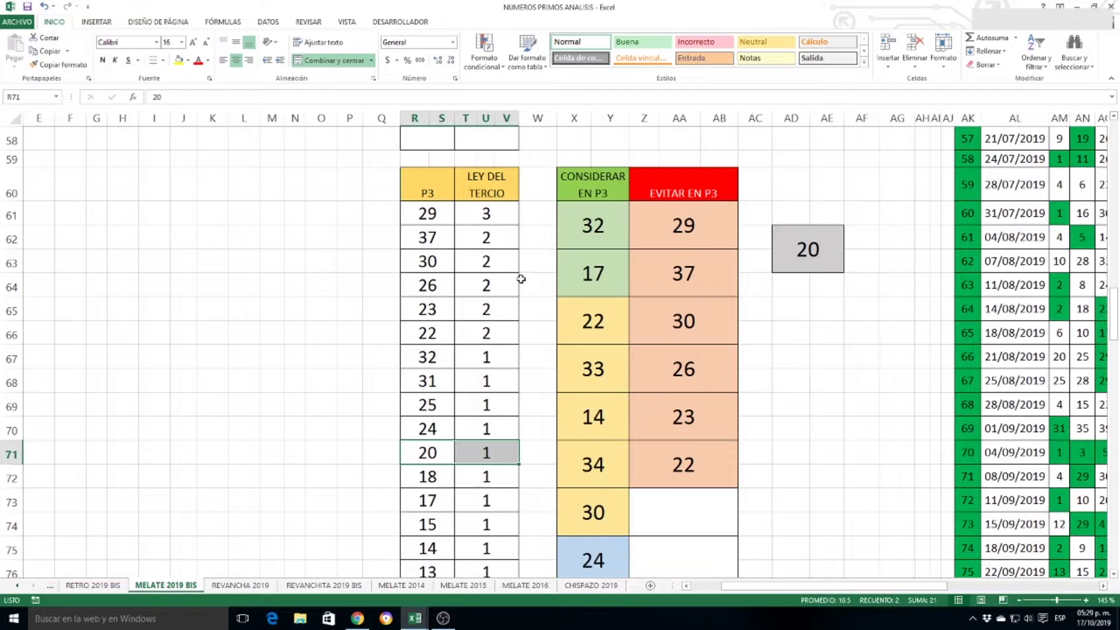
scroll(593, 290, down, 4)
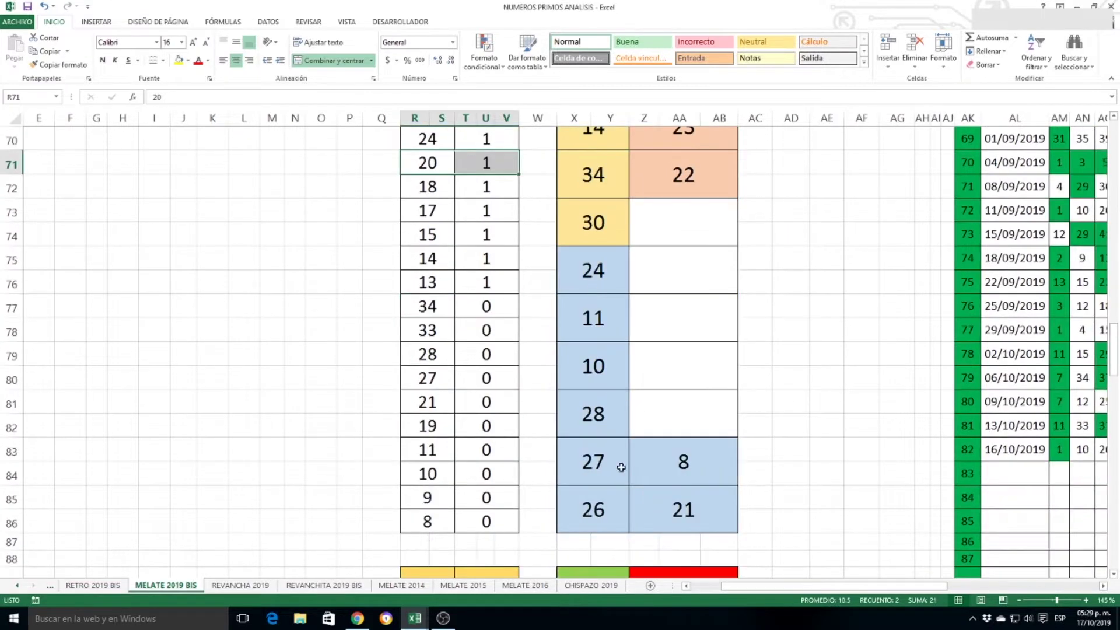
click(599, 376)
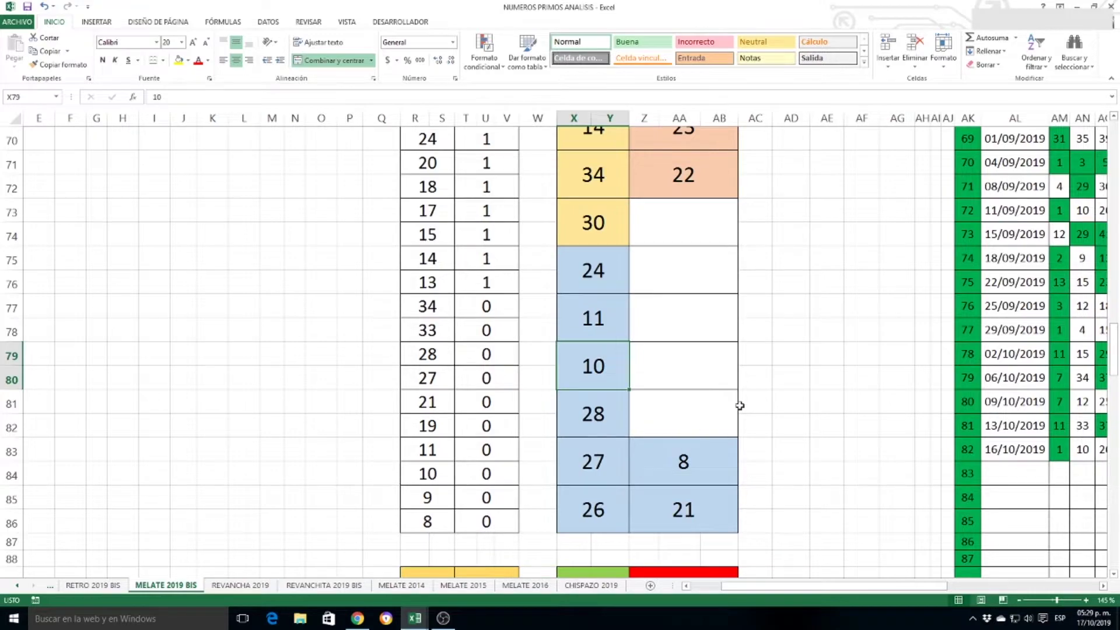
scroll(740, 406, up, 1)
scroll(740, 405, up, 3)
click(824, 240)
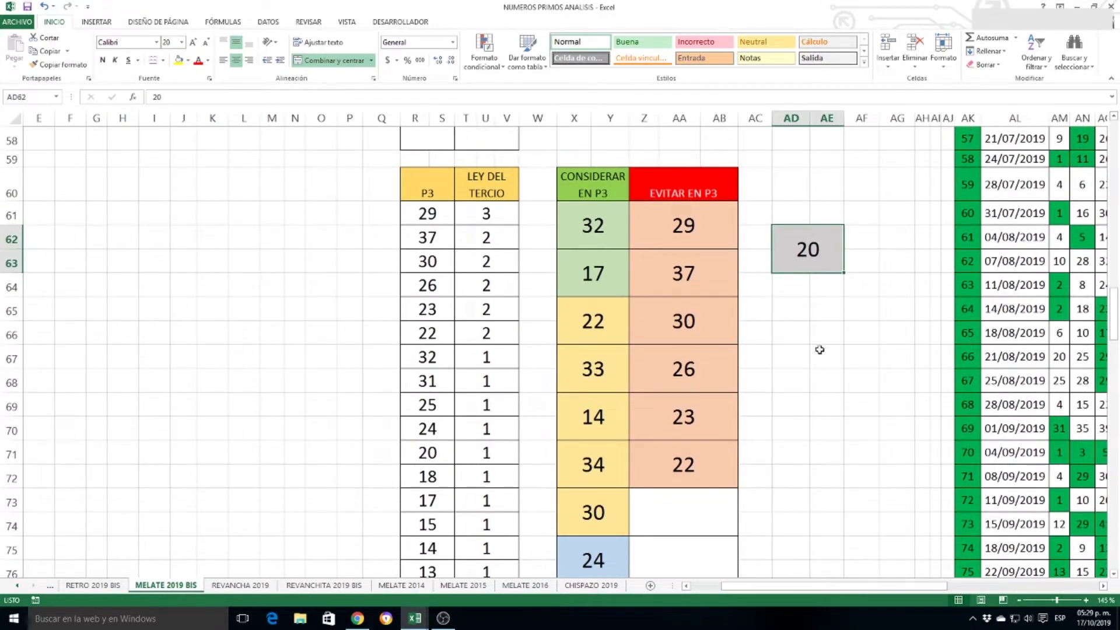
Select the drawn P4 number in AD91 and its matching entry in the CONSIDERAR EN P4 list
scroll(820, 349, down, 9)
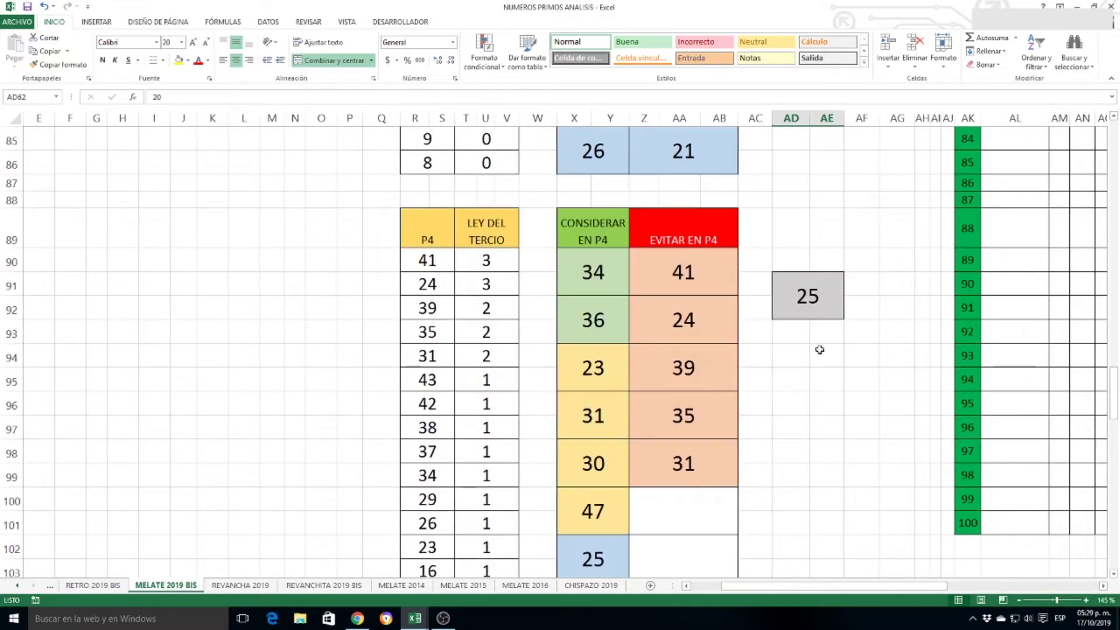
scroll(810, 372, down, 1)
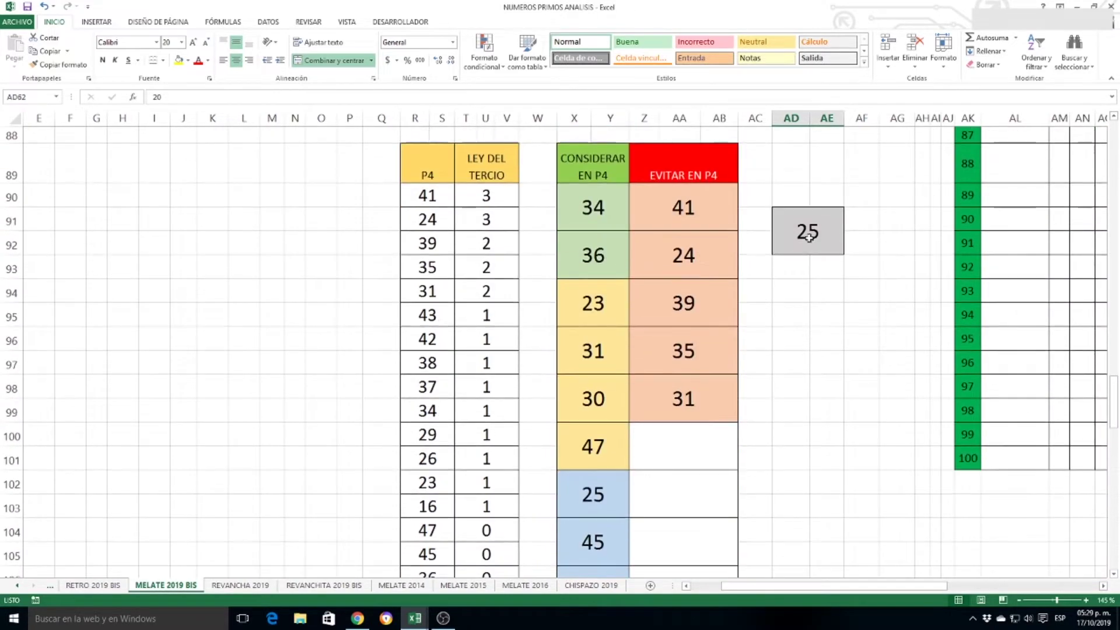
click(809, 231)
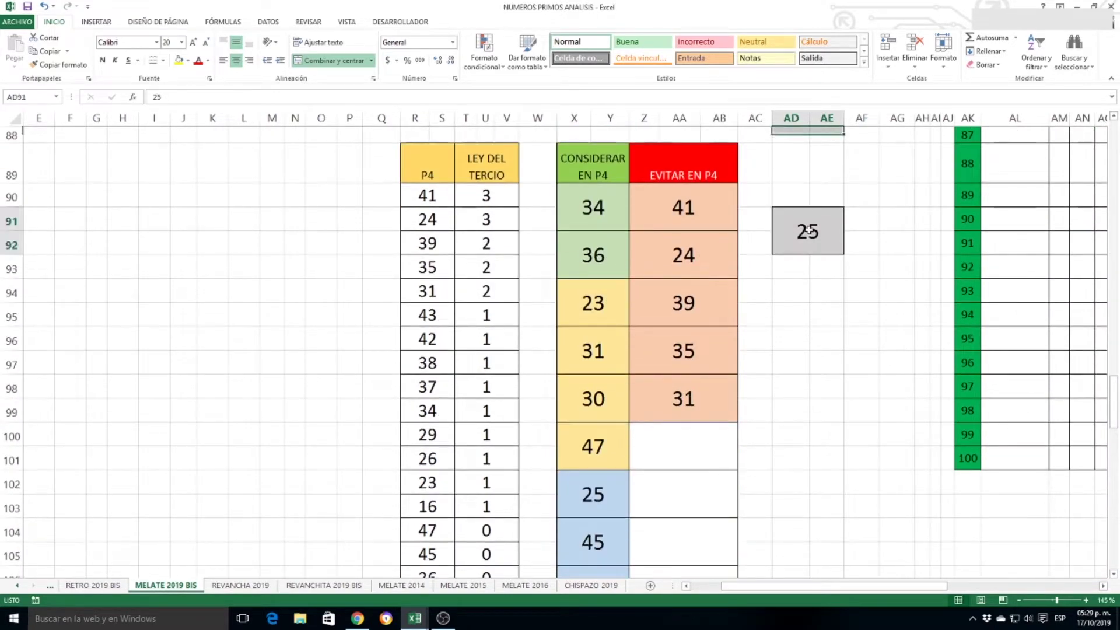
click(613, 503)
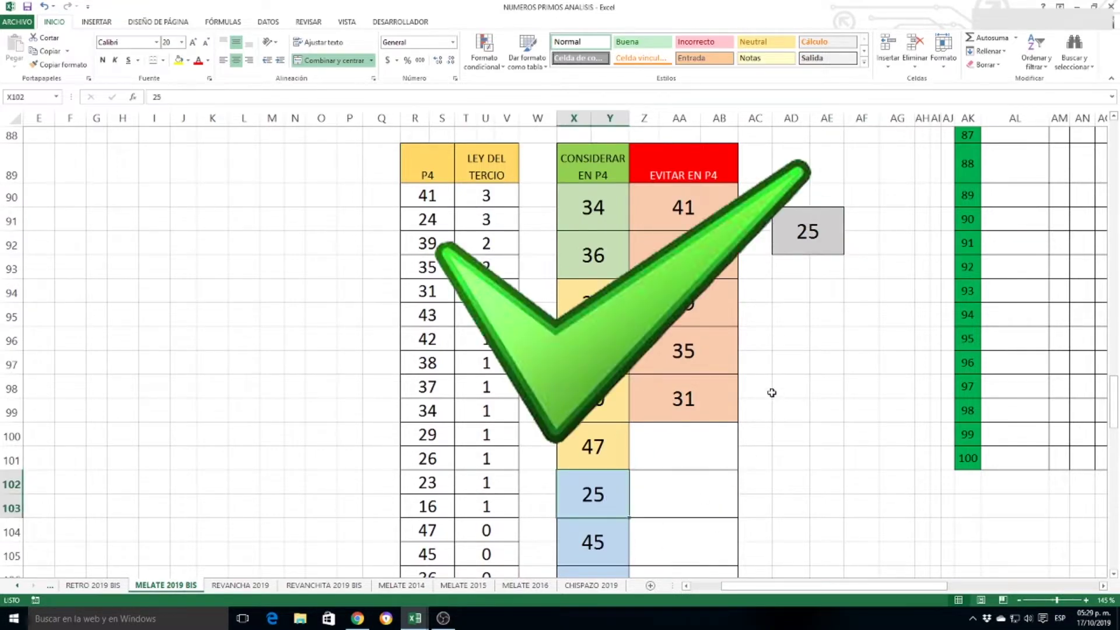
Compare the drawn P5 number in AD120 with the matching entry in the EVITAR EN P5 list
scroll(772, 393, down, 8)
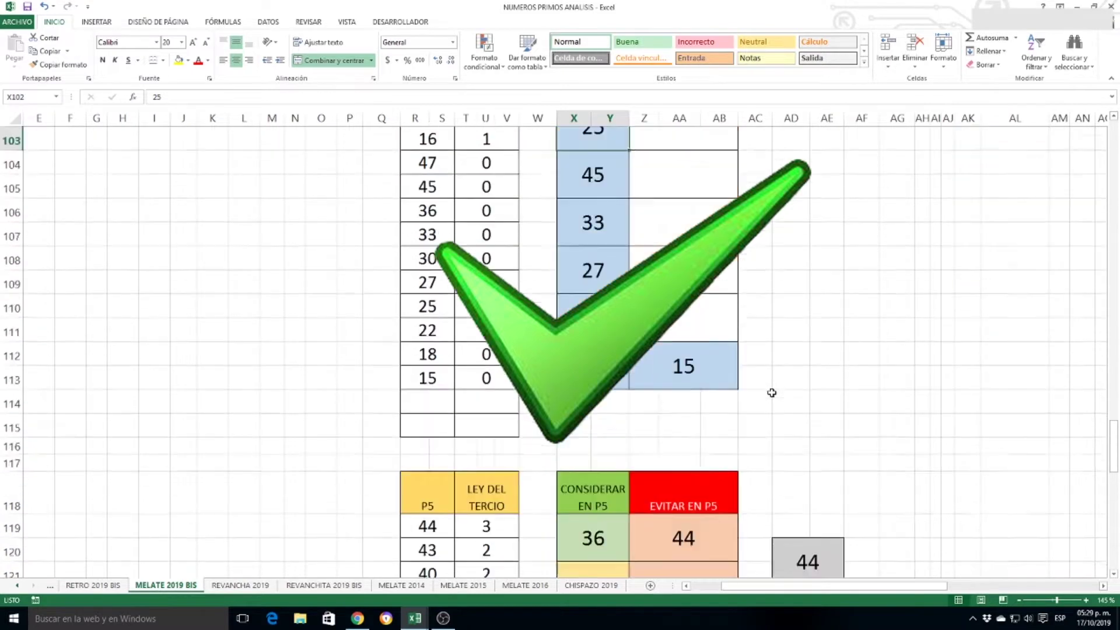
click(791, 361)
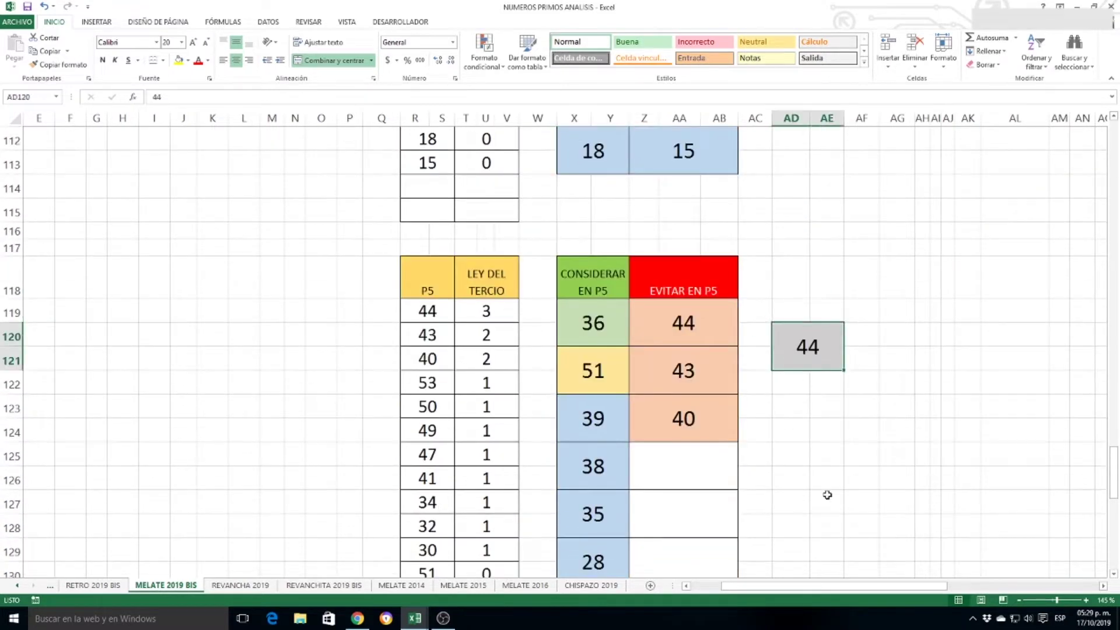
click(715, 336)
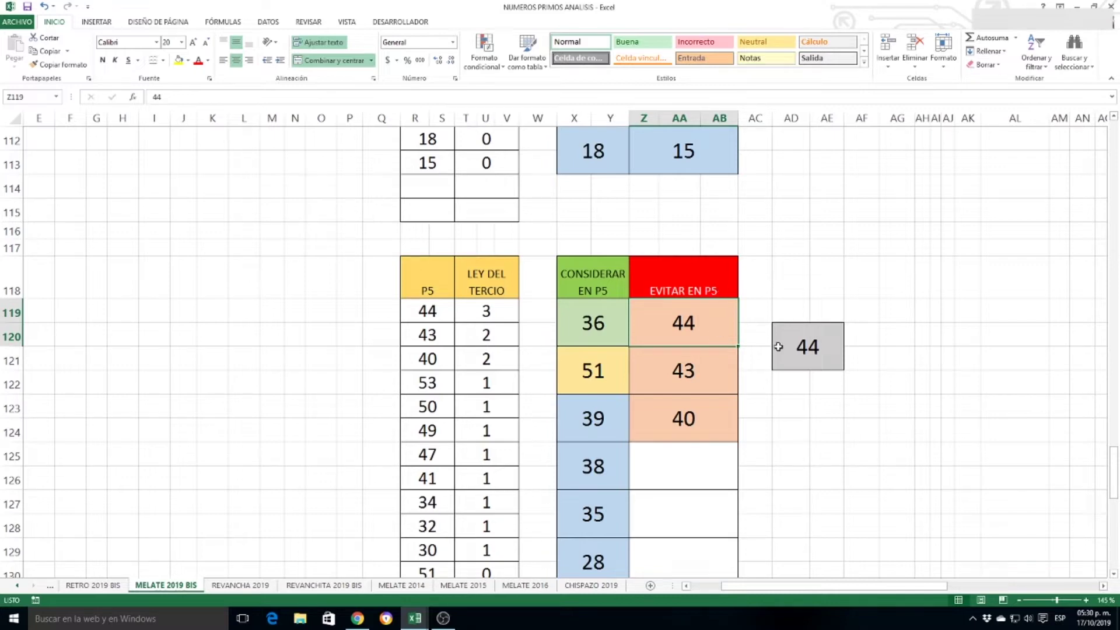
click(798, 349)
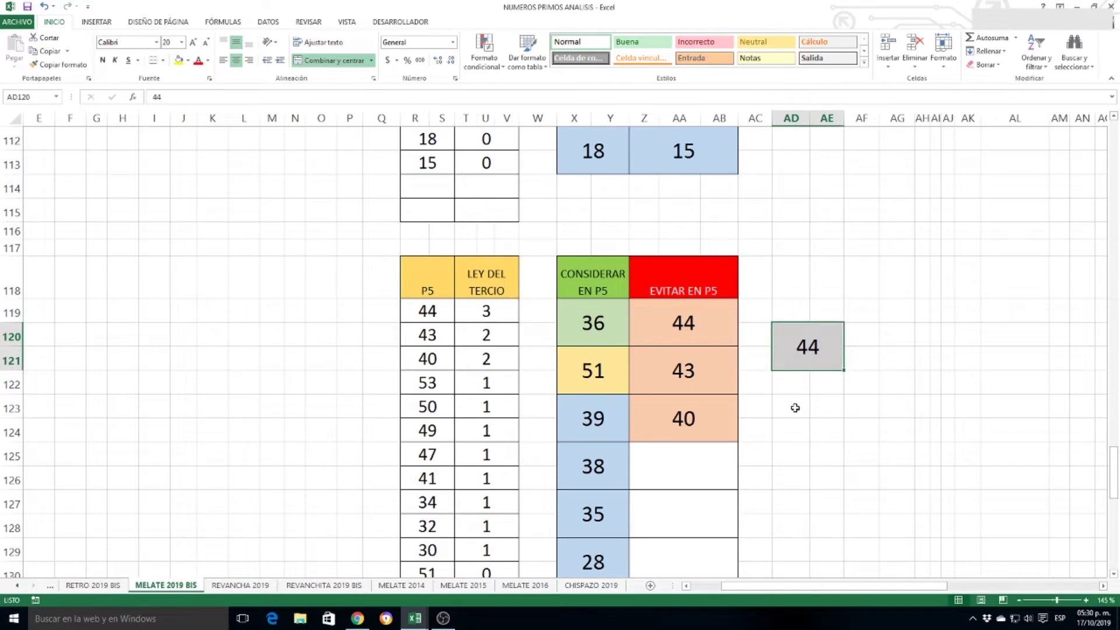
Compare the drawn P6 number in AD141 with the CONSIDERAR EN P6 list and highlight its LEY DEL TERCIO row
scroll(832, 373, down, 8)
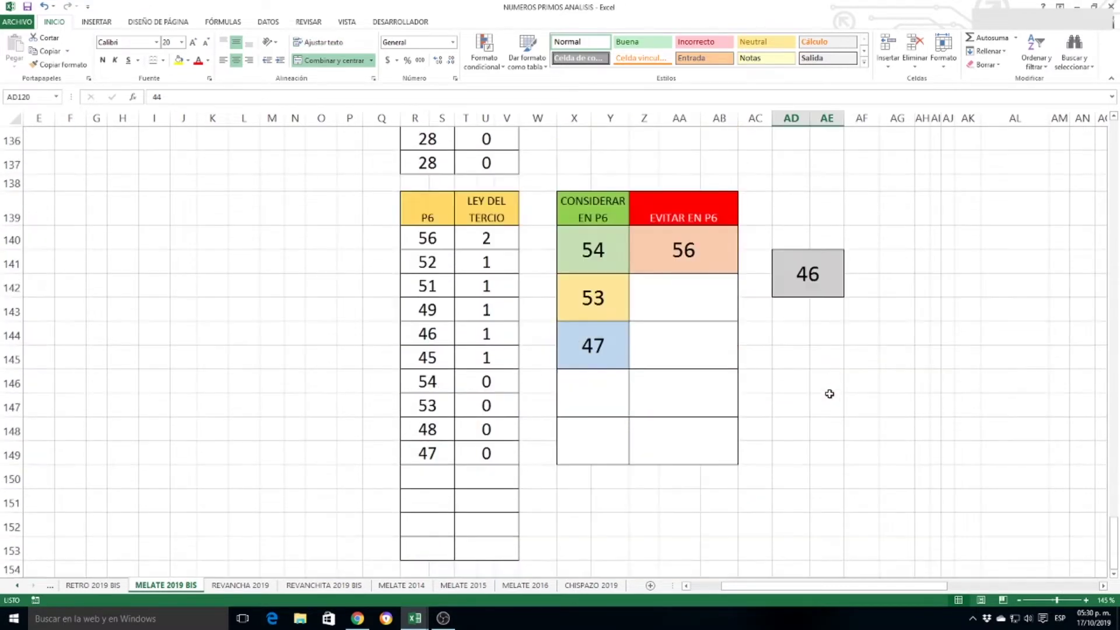
click(795, 278)
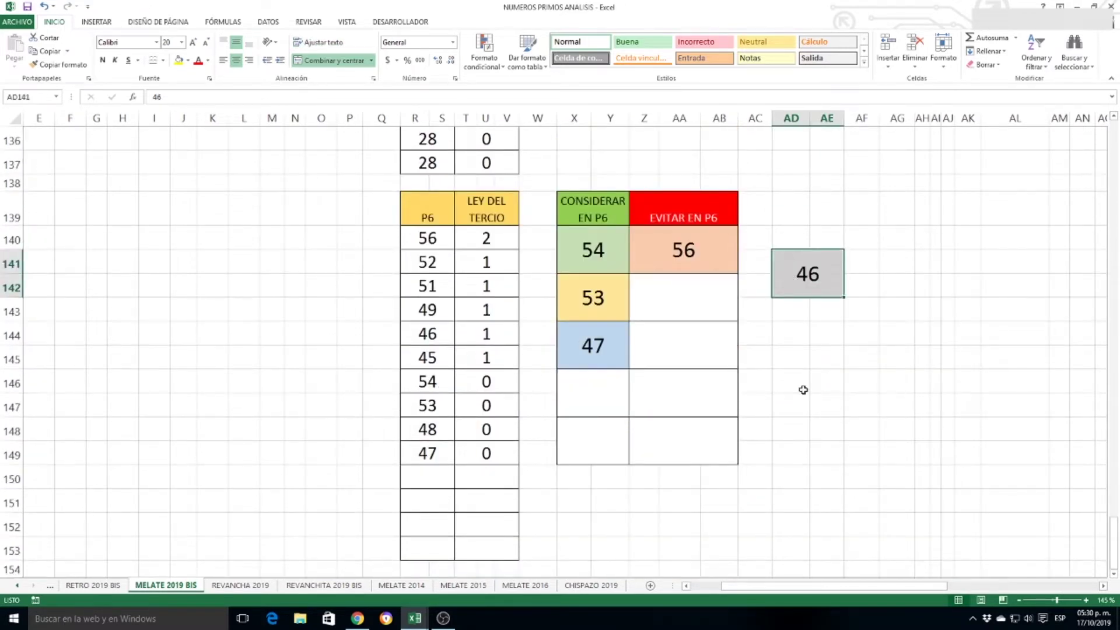
drag(613, 244, 610, 435)
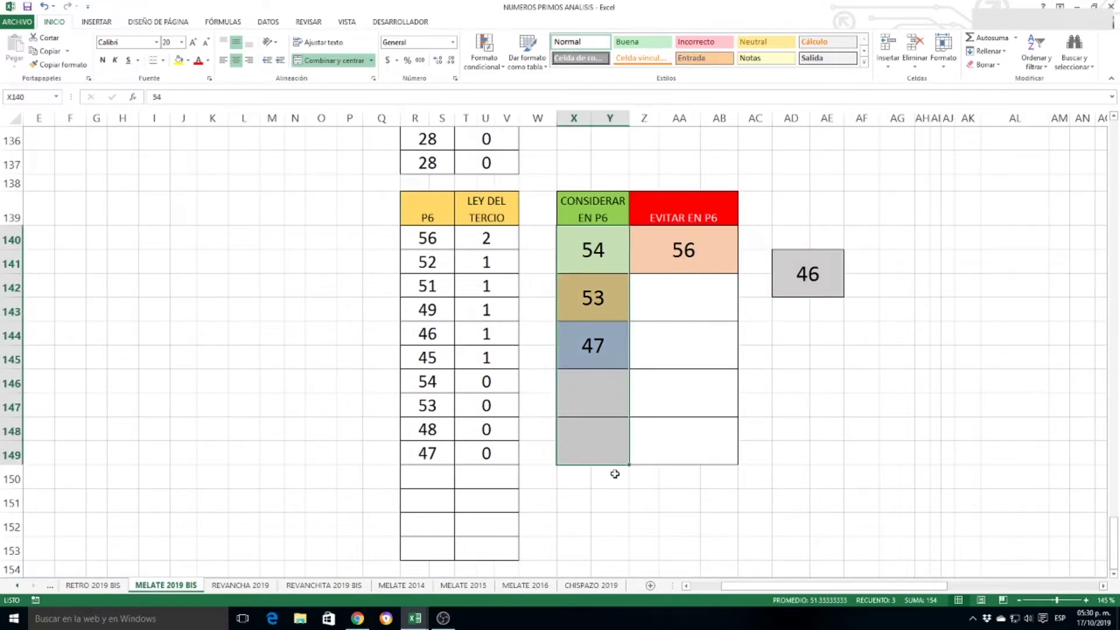
drag(429, 333, 481, 332)
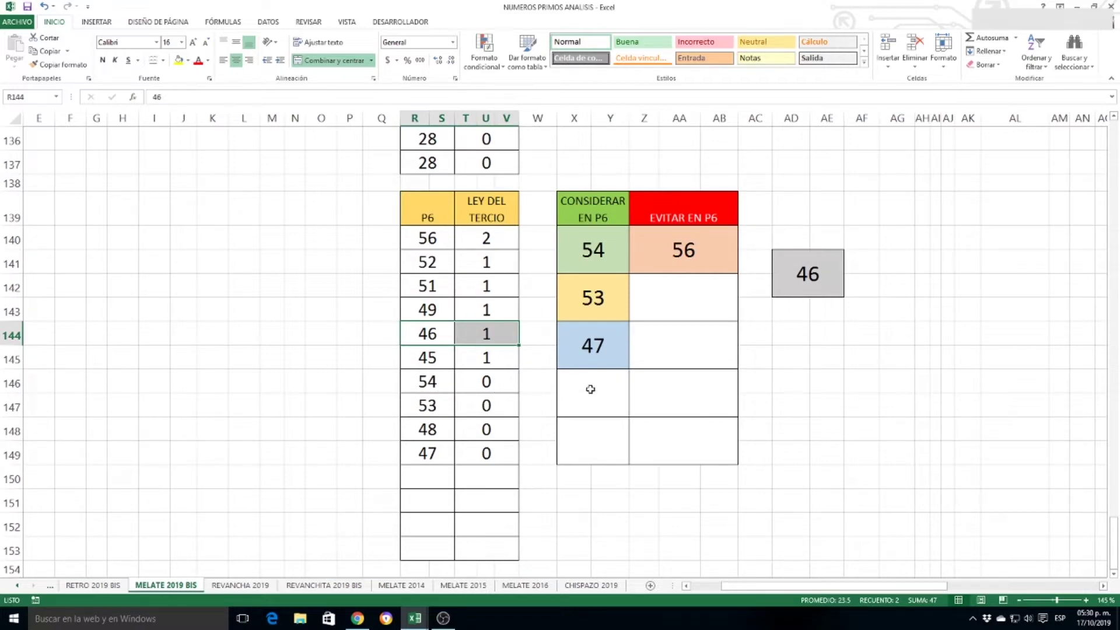
Switch to the NUMEROS PRIMOS PRONOSTICO workbook and check the date 20 October 2019 in the system calendar
scroll(595, 394, up, 20)
scroll(603, 394, up, 20)
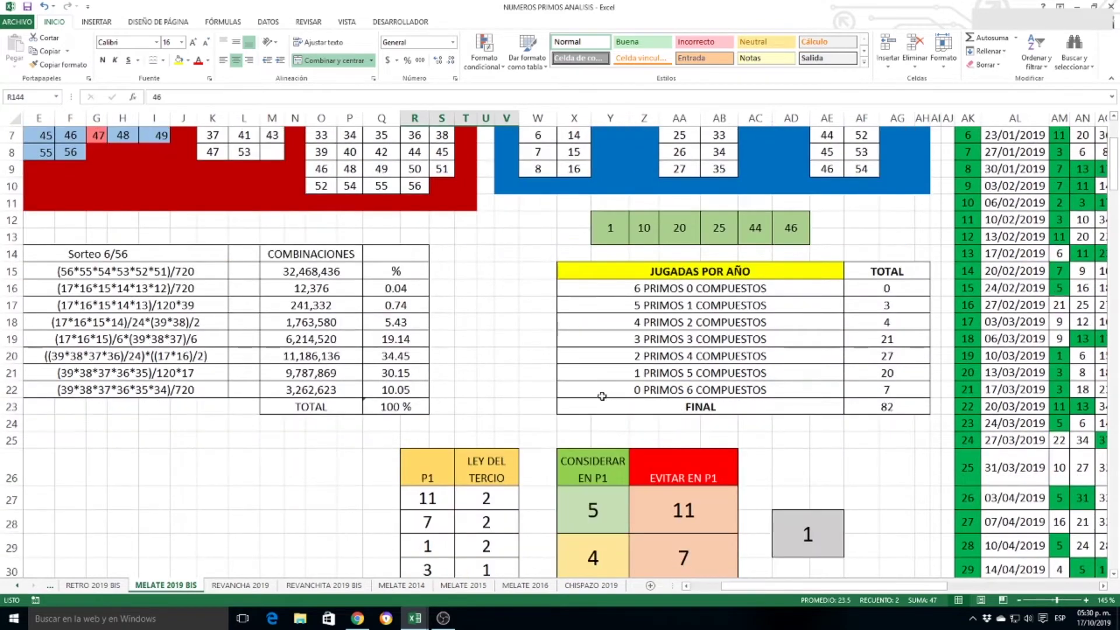
scroll(601, 391, up, 1)
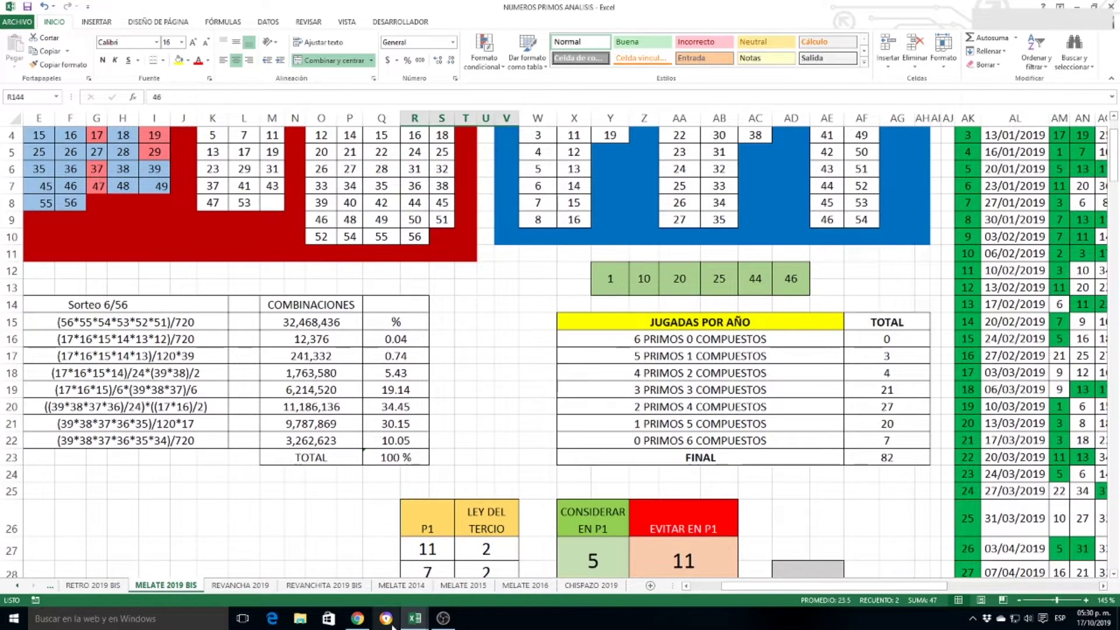
mouse_move(418, 620)
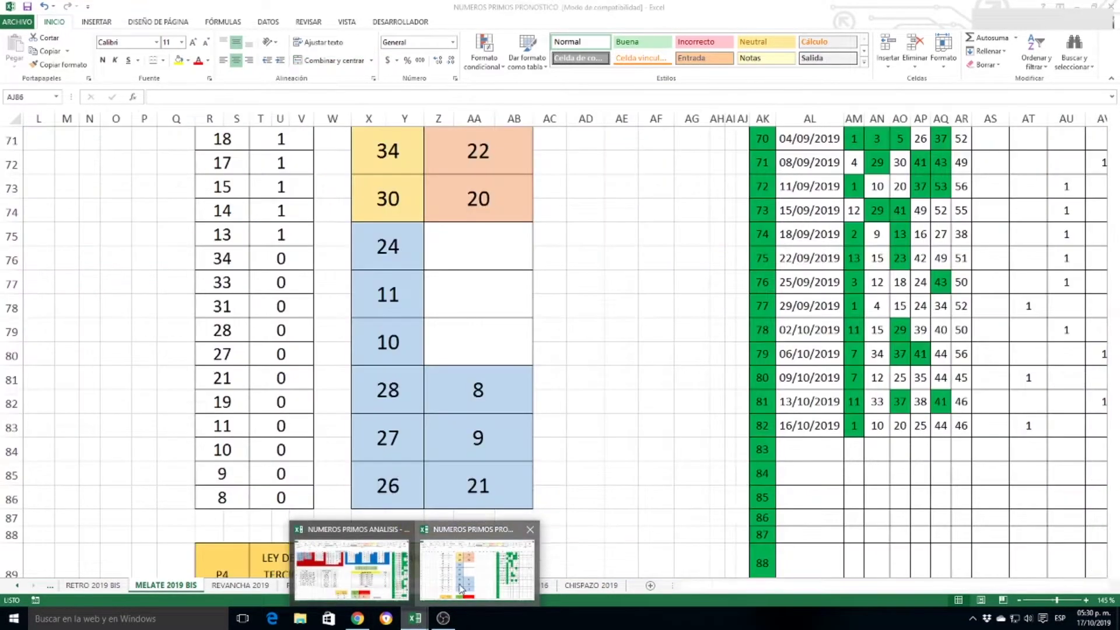
click(477, 569)
click(1104, 623)
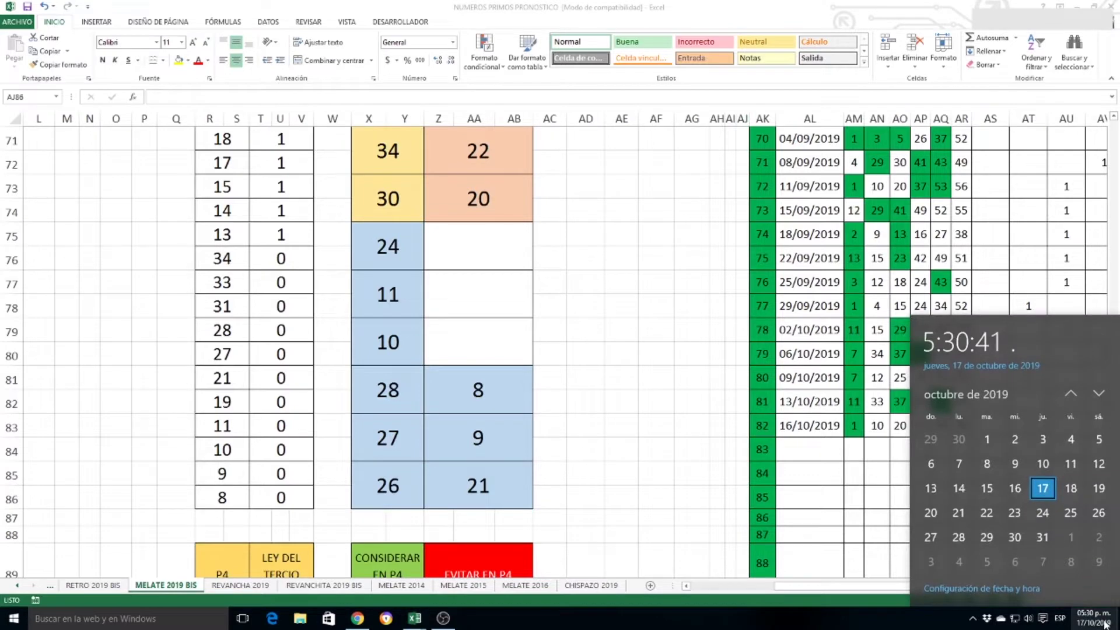
click(938, 511)
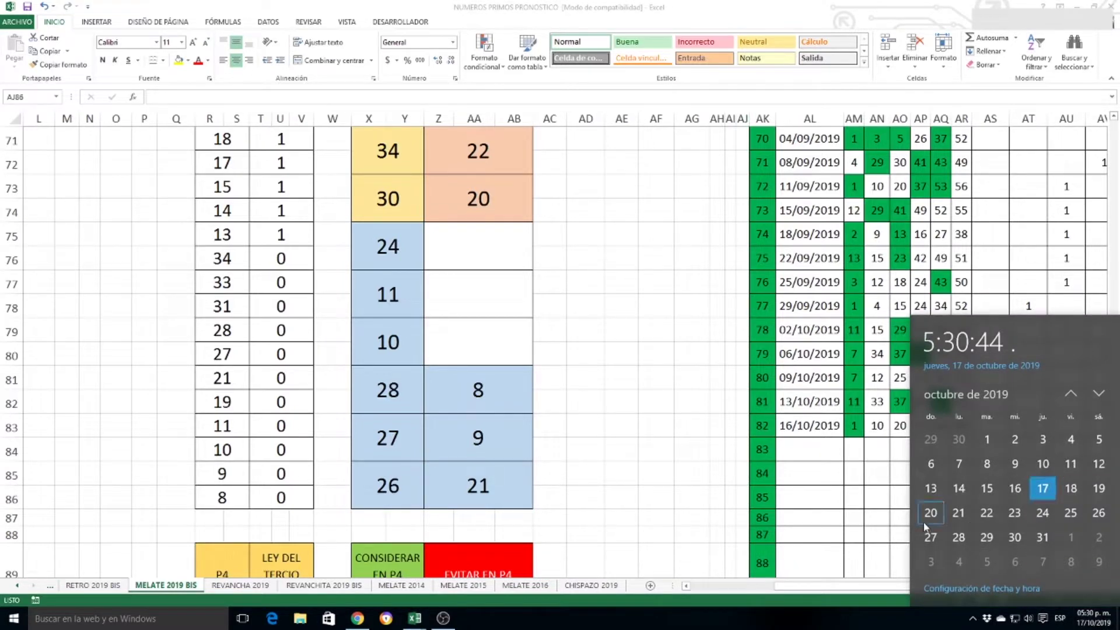
click(651, 382)
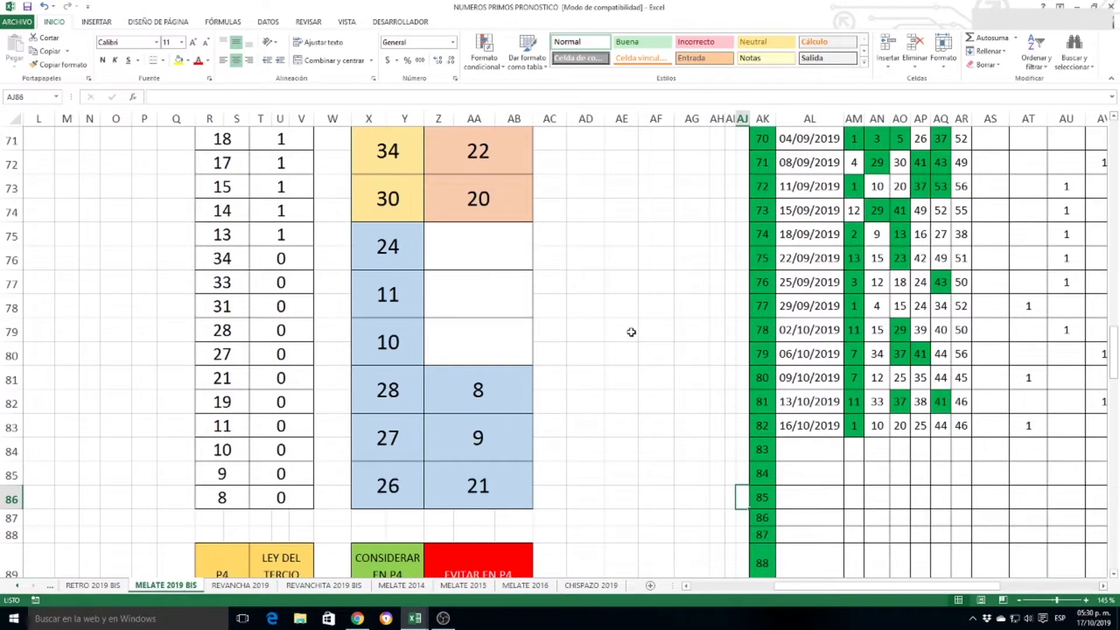
Find the 16/10/2019 draw in the draw history and select its first number in AM83
scroll(632, 332, up, 6)
scroll(632, 332, up, 6)
scroll(632, 332, up, 4)
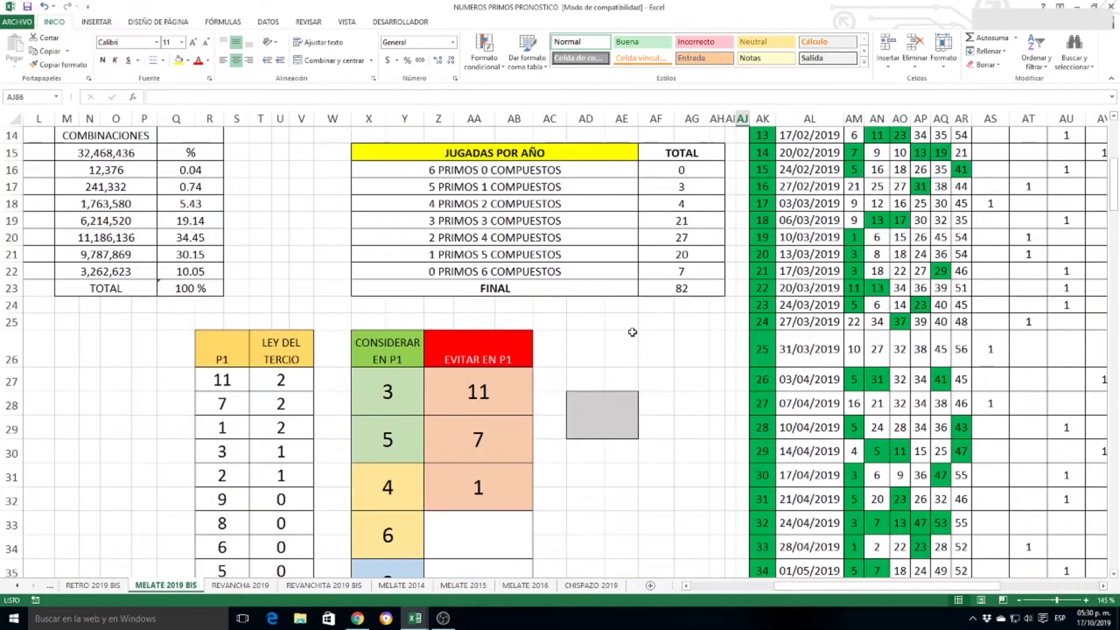
scroll(683, 393, down, 20)
drag(861, 587, 913, 587)
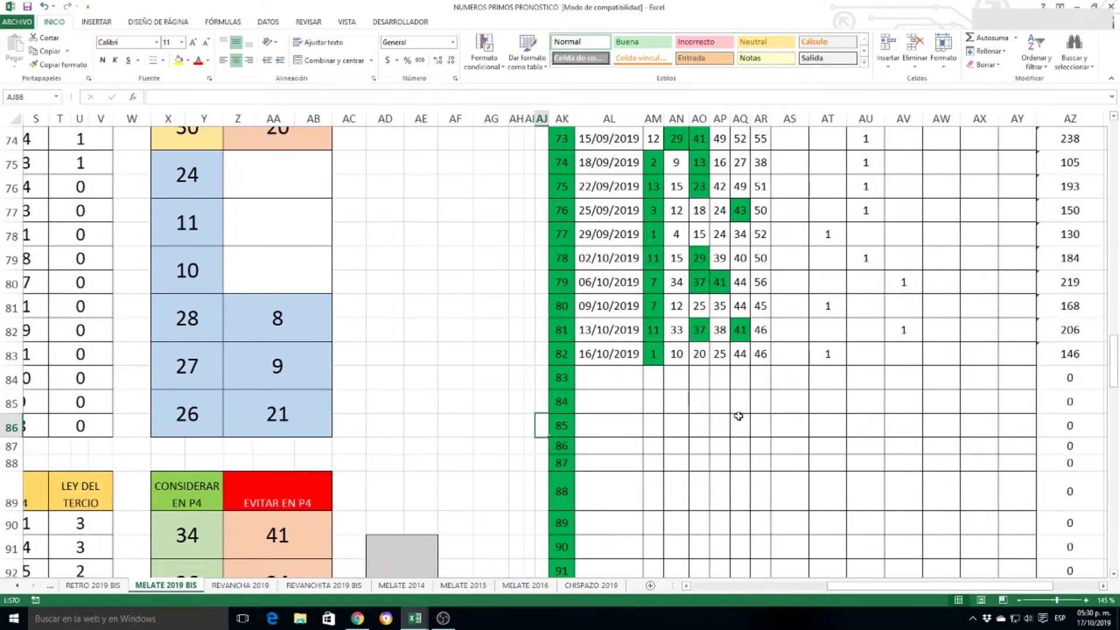
click(656, 355)
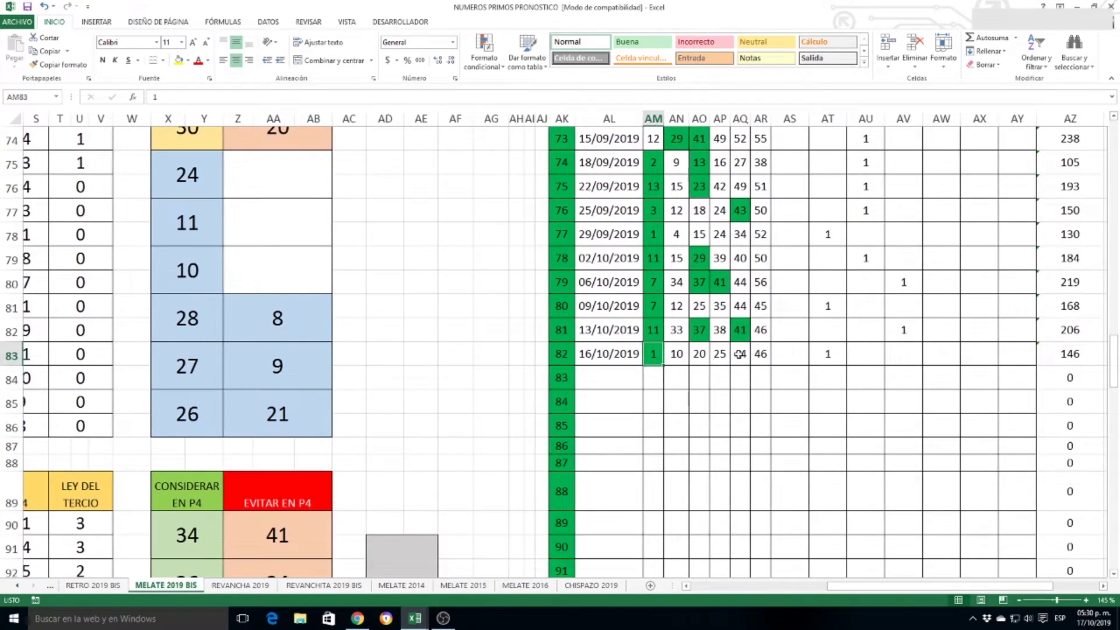
Check the 1 PRIMOS 5 COMPUESTOS row and its total in the JUGADAS POR AÑO table
scroll(756, 425, up, 20)
scroll(755, 425, down, 2)
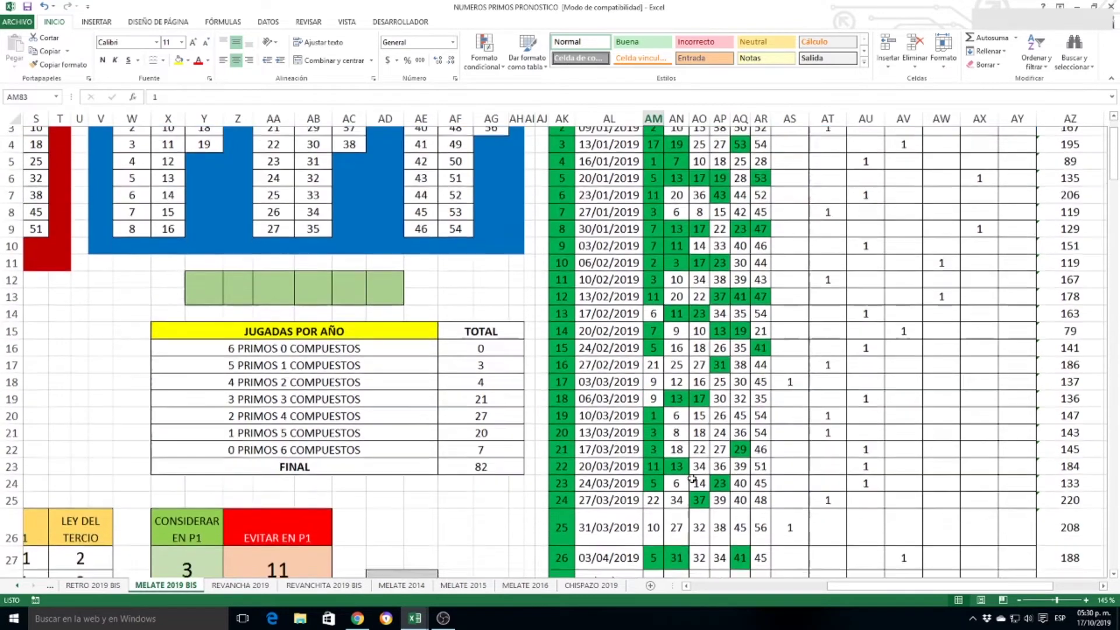
click(505, 372)
drag(903, 588, 807, 588)
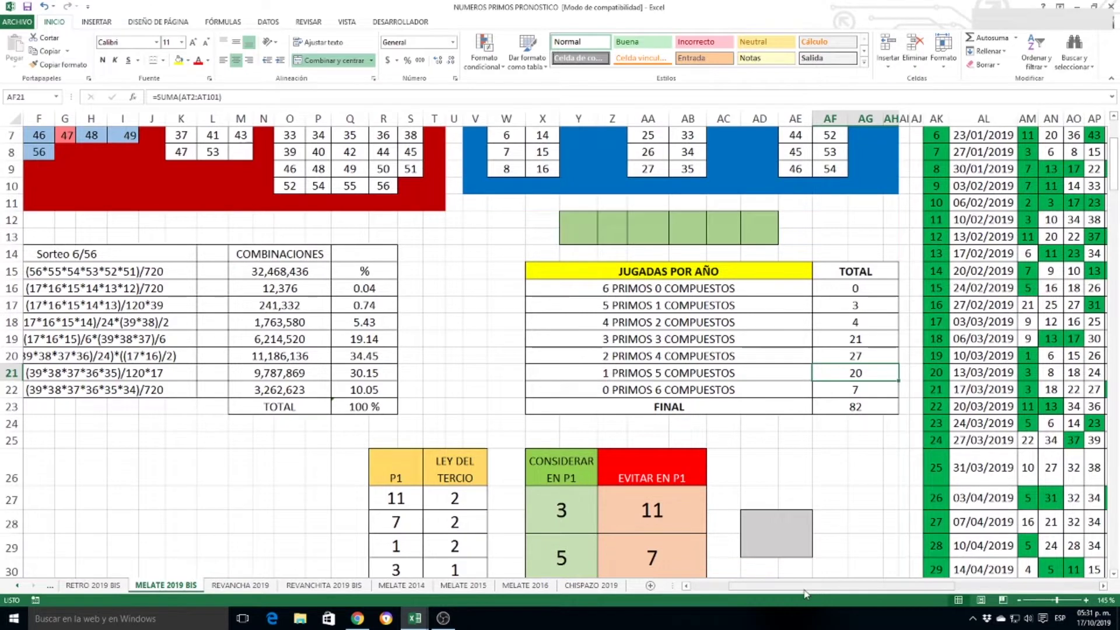
click(717, 379)
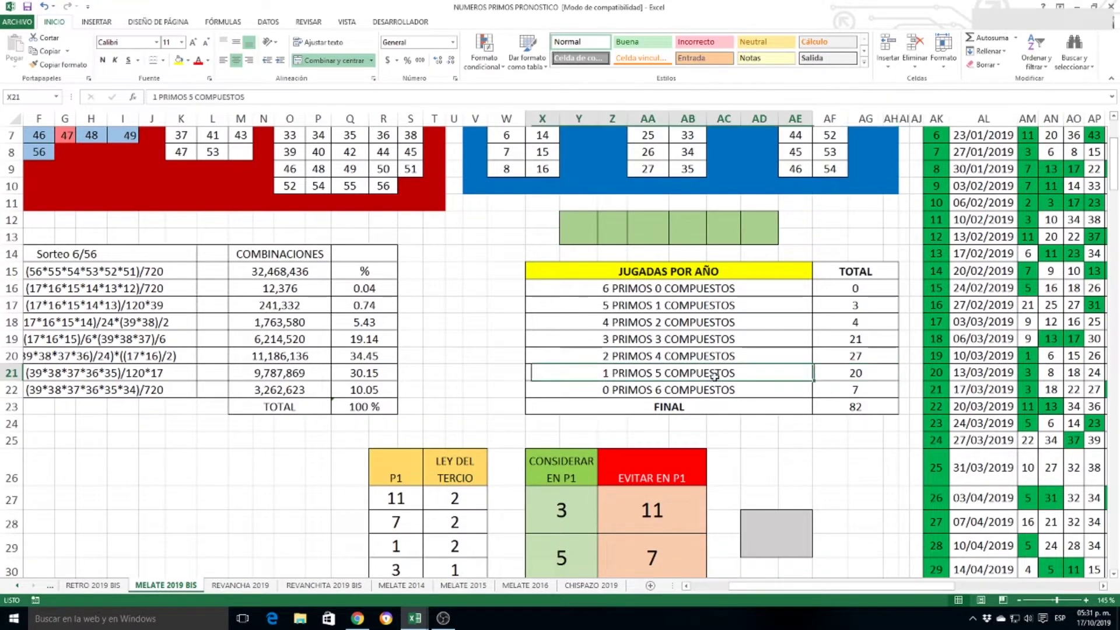
Highlight rows 20 and 21 to compare the 2 PRIMOS 4 COMPUESTOS and 1 PRIMOS 5 COMPUESTOS plays with their combination percentages
click(683, 357)
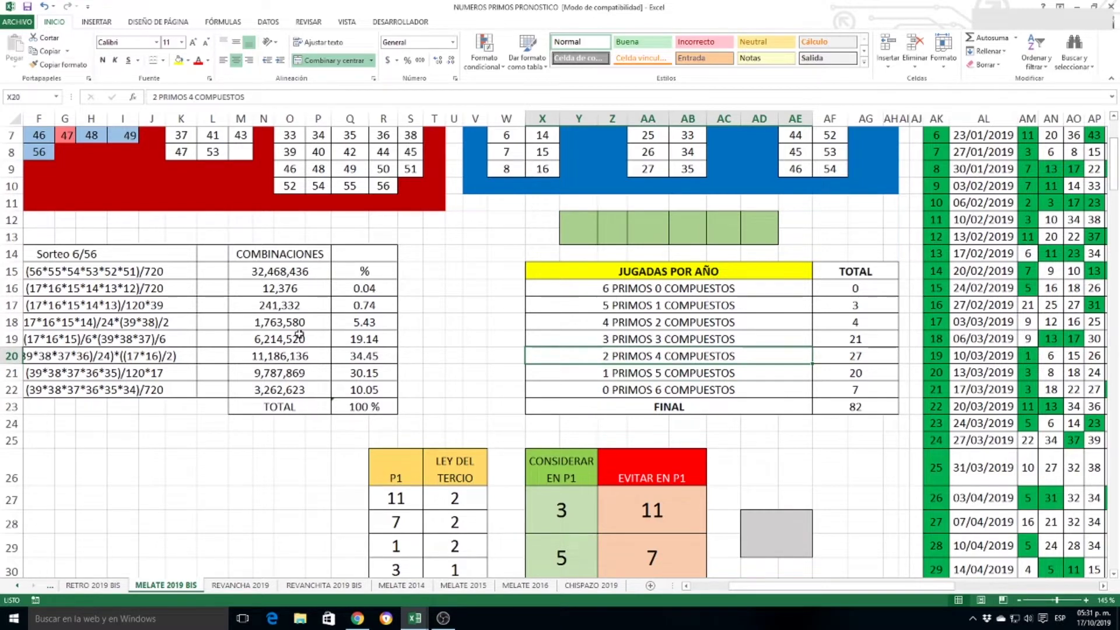
drag(12, 356, 13, 373)
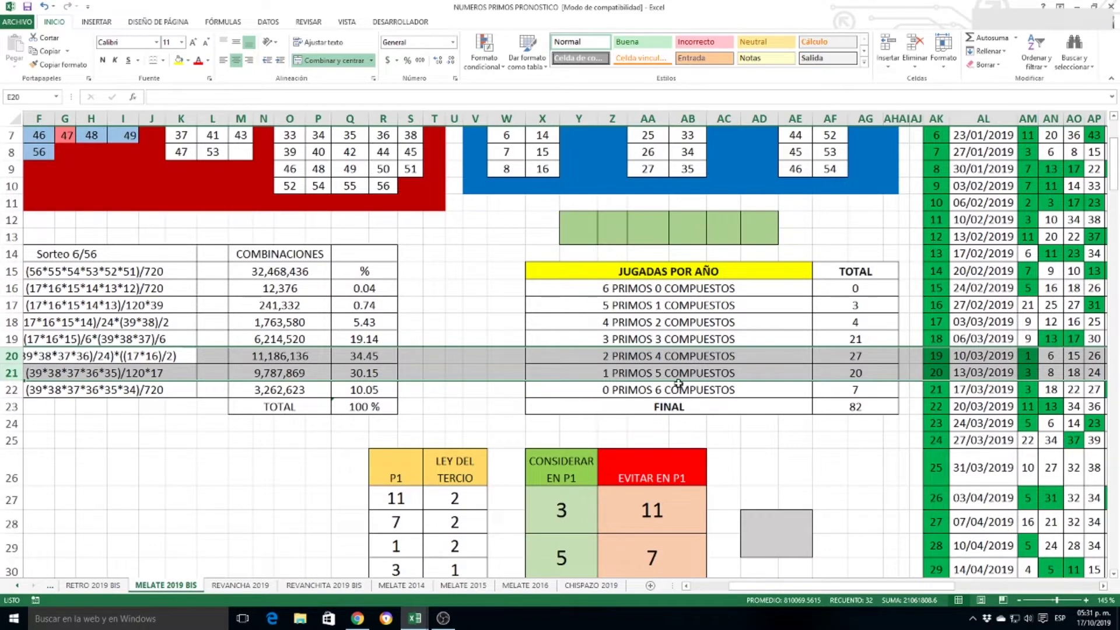
click(642, 370)
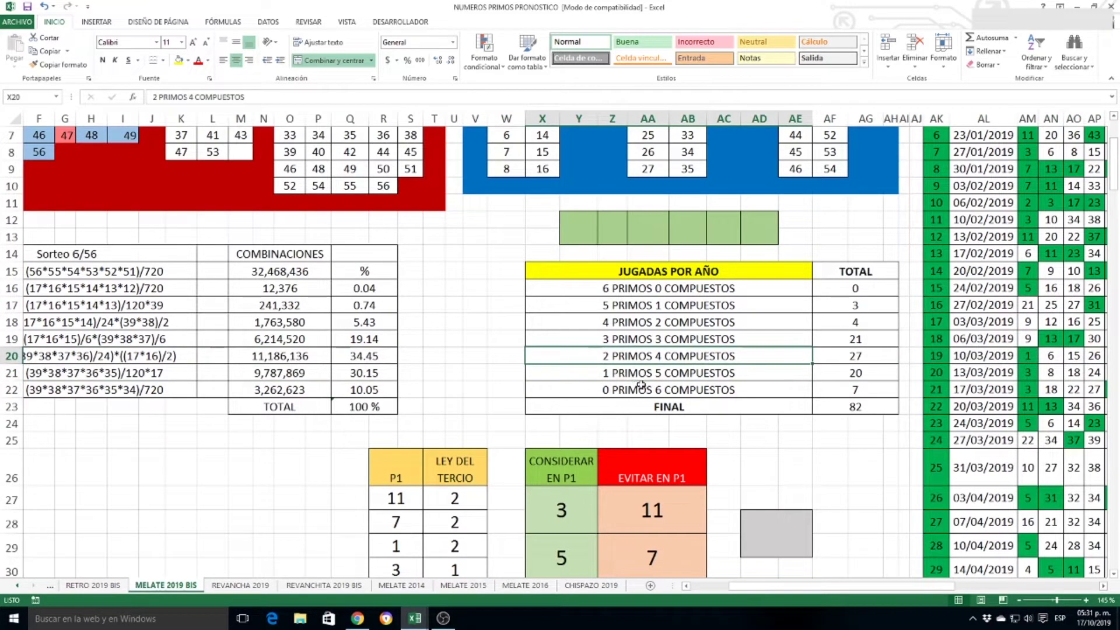
Go through the CONSIDERAR EN P1 entries from 3 down to 8 and the EVITAR EN P1 entries from 11 to 1
scroll(771, 370, down, 4)
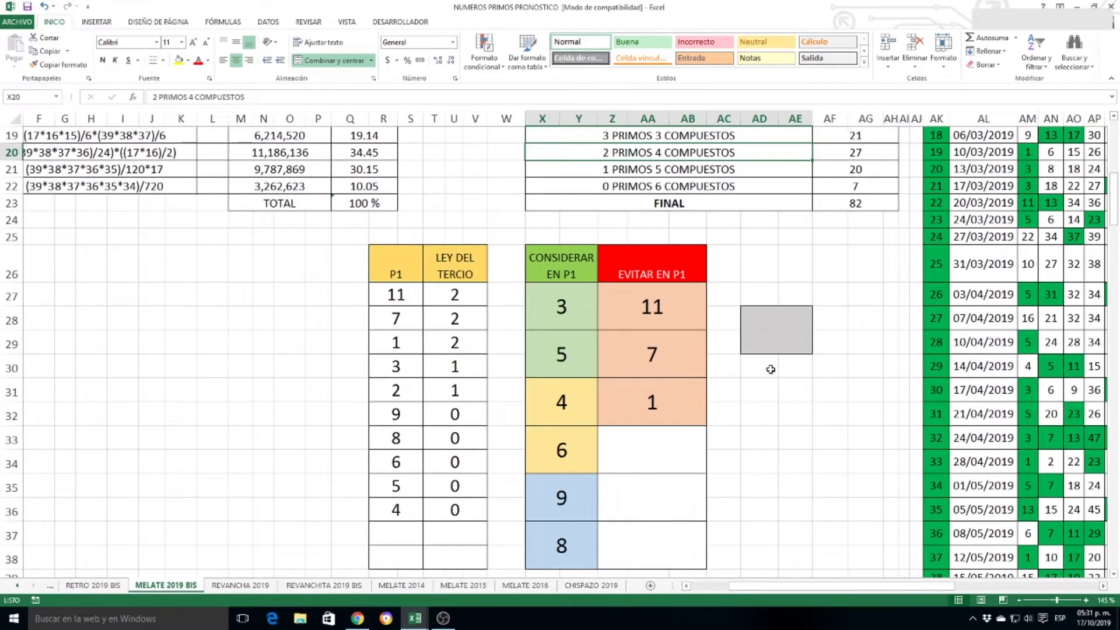
scroll(771, 369, down, 2)
scroll(771, 369, up, 1)
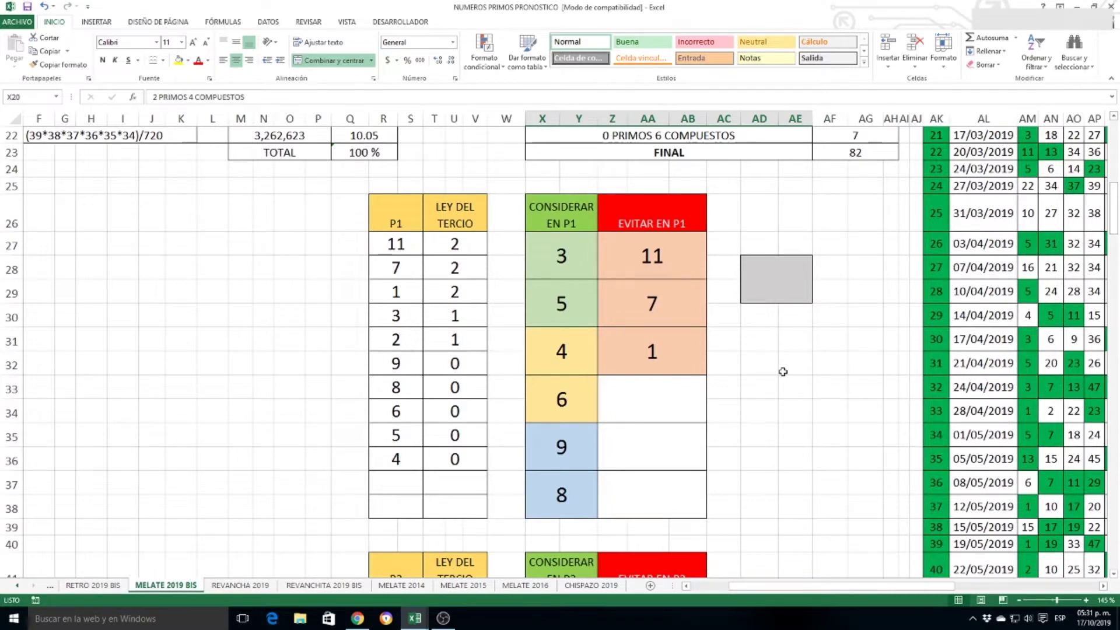
click(576, 257)
click(575, 305)
click(572, 353)
click(576, 389)
click(576, 446)
click(570, 488)
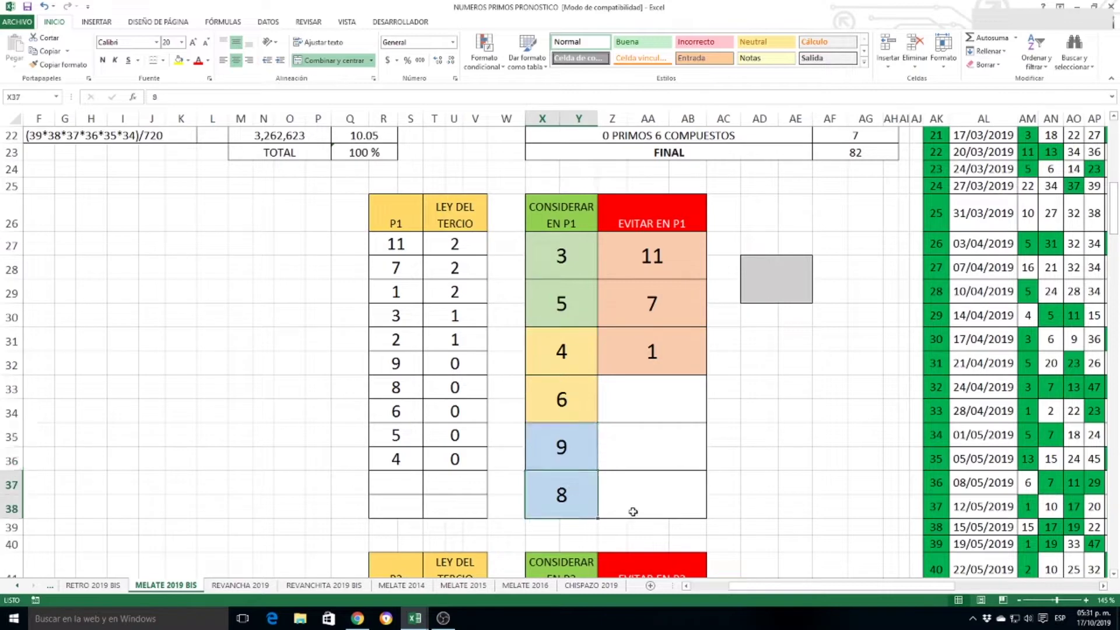
click(656, 306)
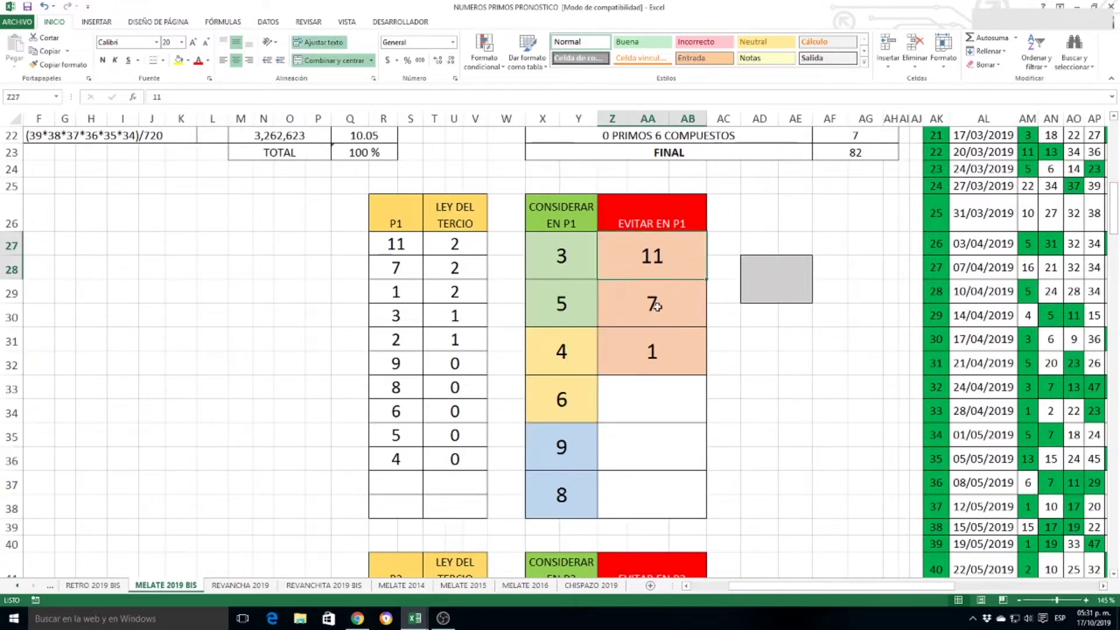
click(658, 354)
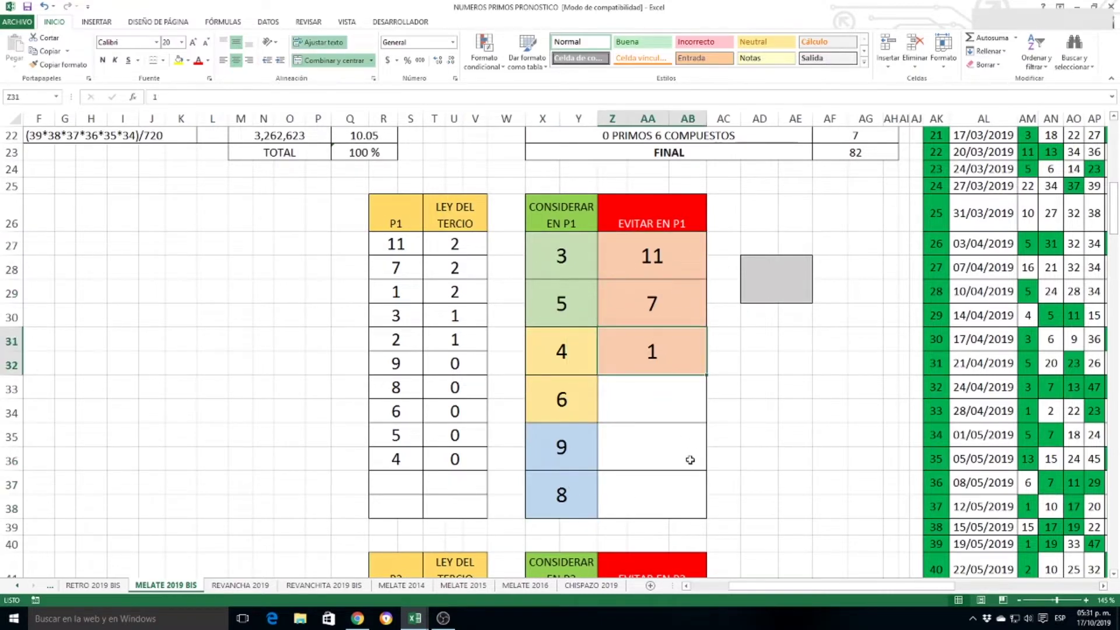
Match the CONSIDERAR EN P1 and EVITAR EN P1 lists with their row groups in the P1 LEY DEL TERCIO table
drag(551, 256, 551, 525)
drag(396, 313, 483, 458)
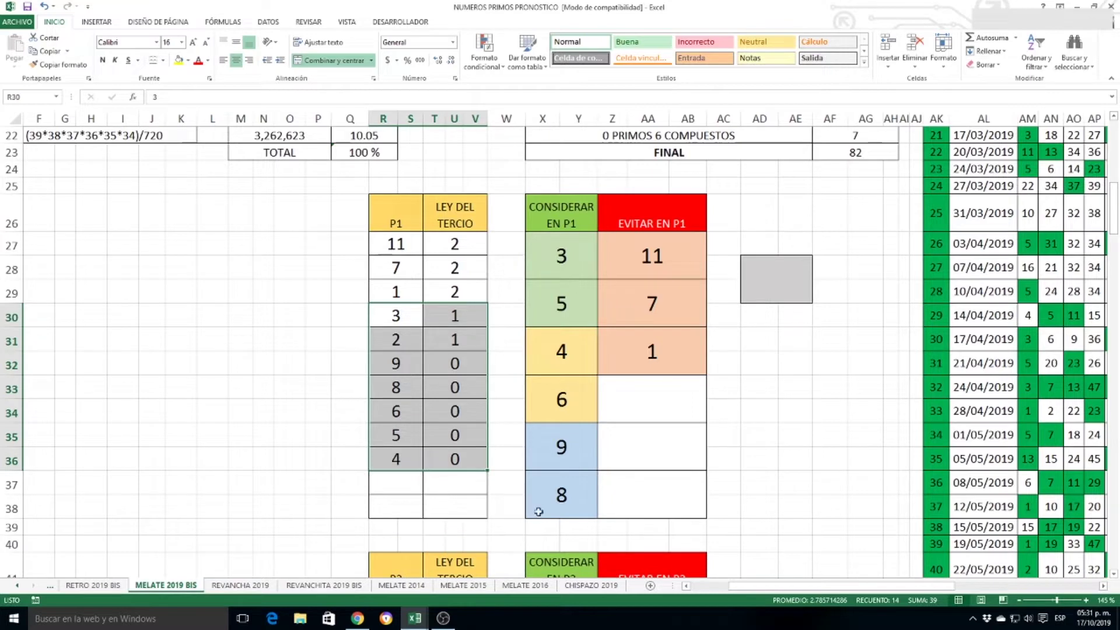
drag(651, 275, 655, 350)
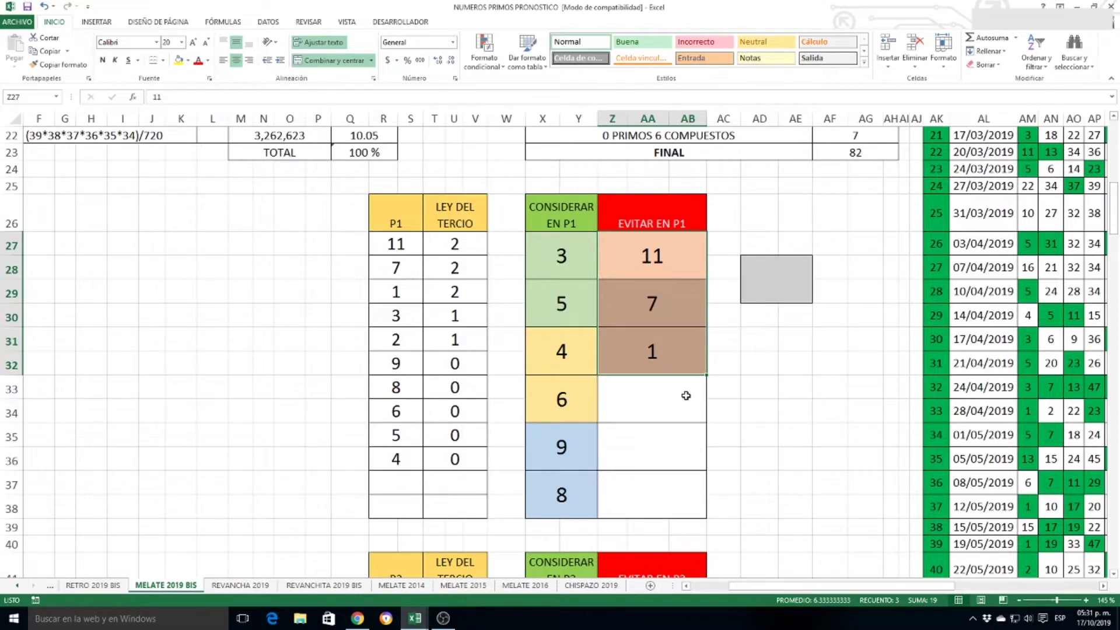
click(725, 388)
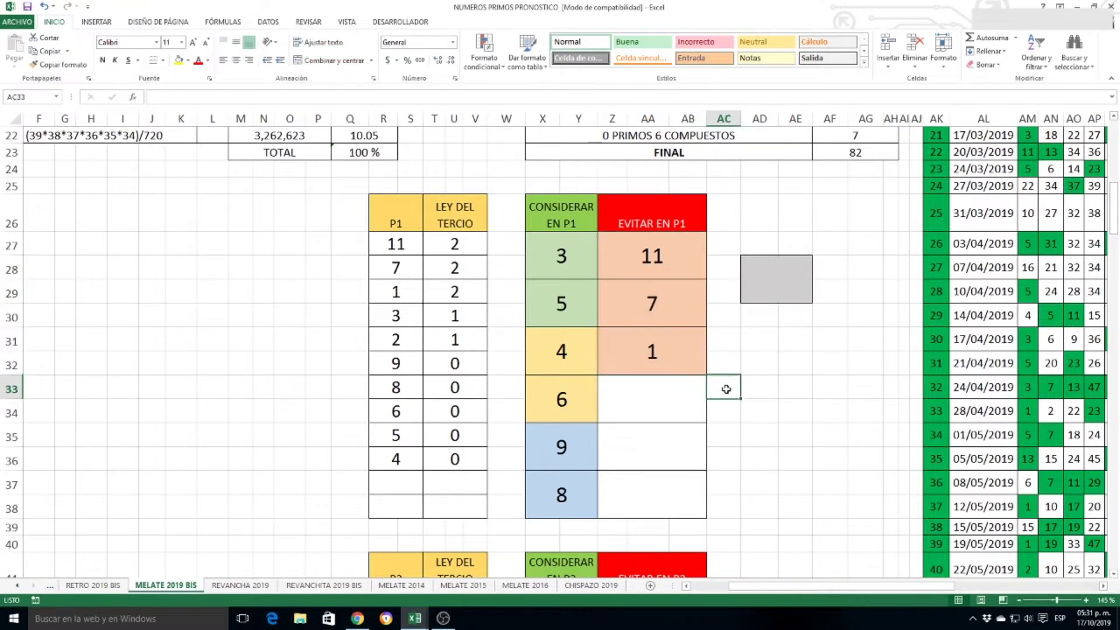
drag(403, 243, 455, 292)
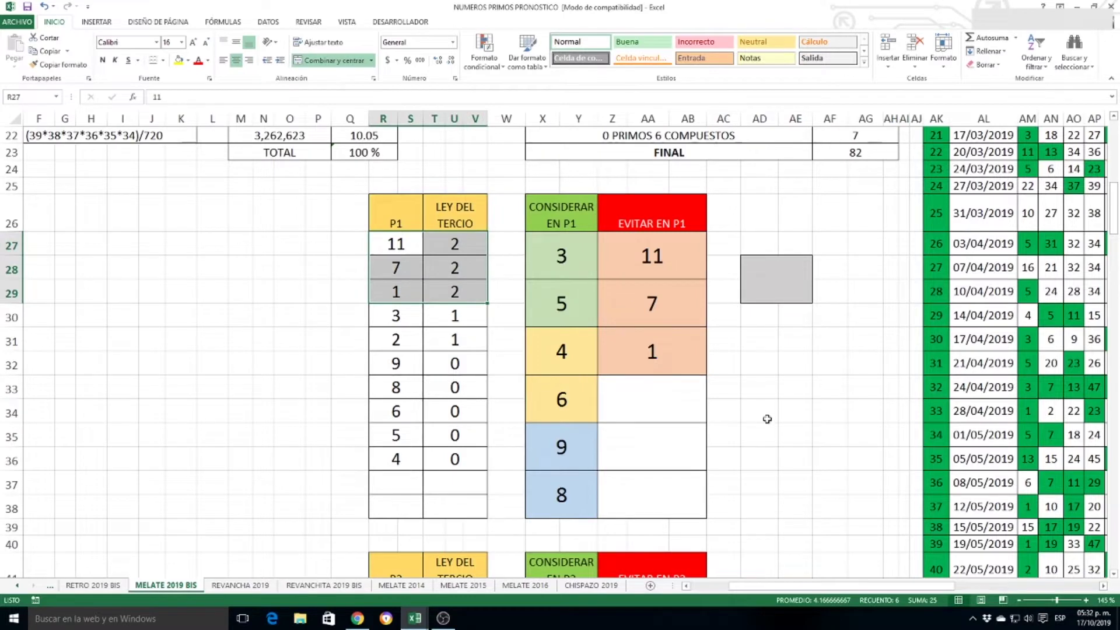
Go through the CONSIDERAR EN P2 entries one by one, from 19 down to the end of the list
scroll(762, 356, down, 5)
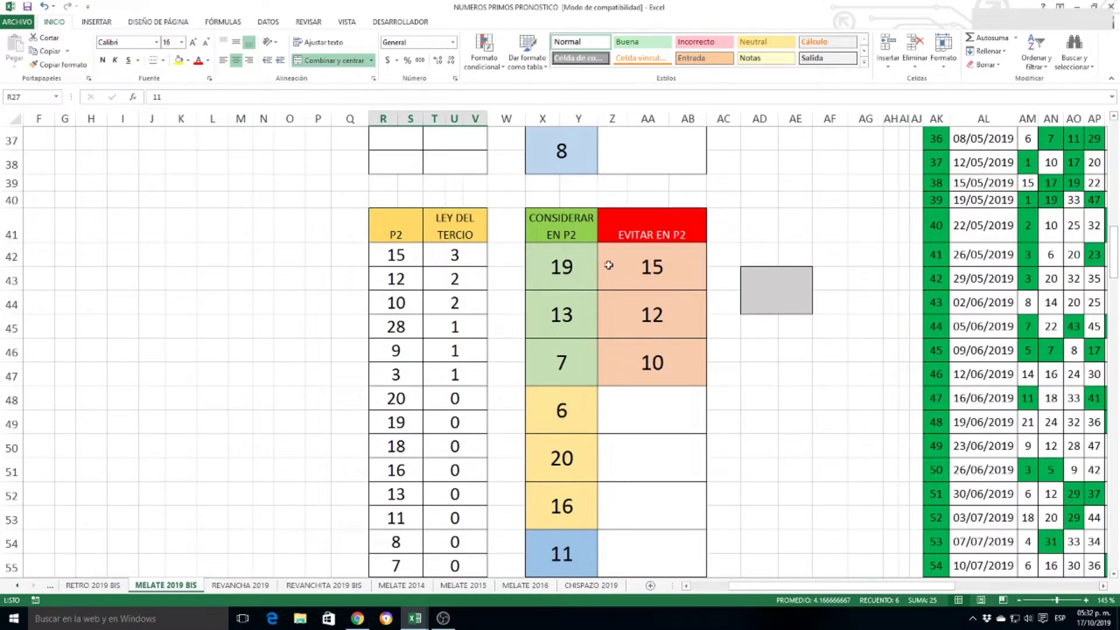
click(589, 273)
click(569, 319)
click(578, 368)
click(585, 415)
click(583, 470)
click(583, 493)
scroll(616, 455, down, 2)
click(578, 402)
click(568, 461)
scroll(714, 426, up, 2)
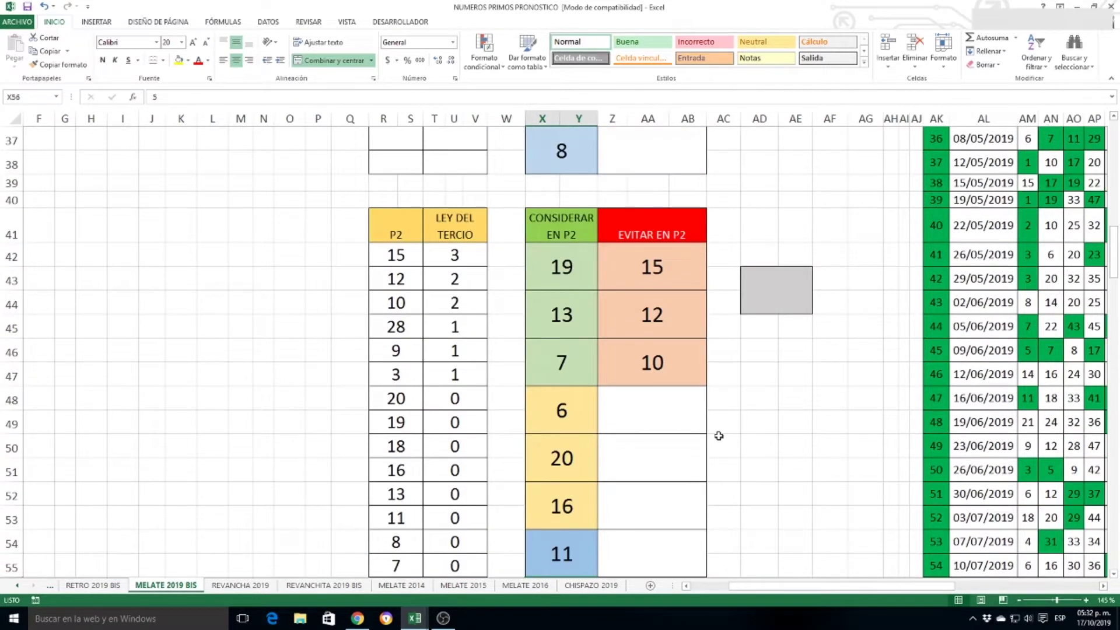
Go through the EVITAR EN P2 entries 15, 12 and 10 and highlight their rows in the P2 LEY DEL TERCIO table
click(656, 285)
click(660, 328)
click(658, 378)
drag(421, 260, 455, 304)
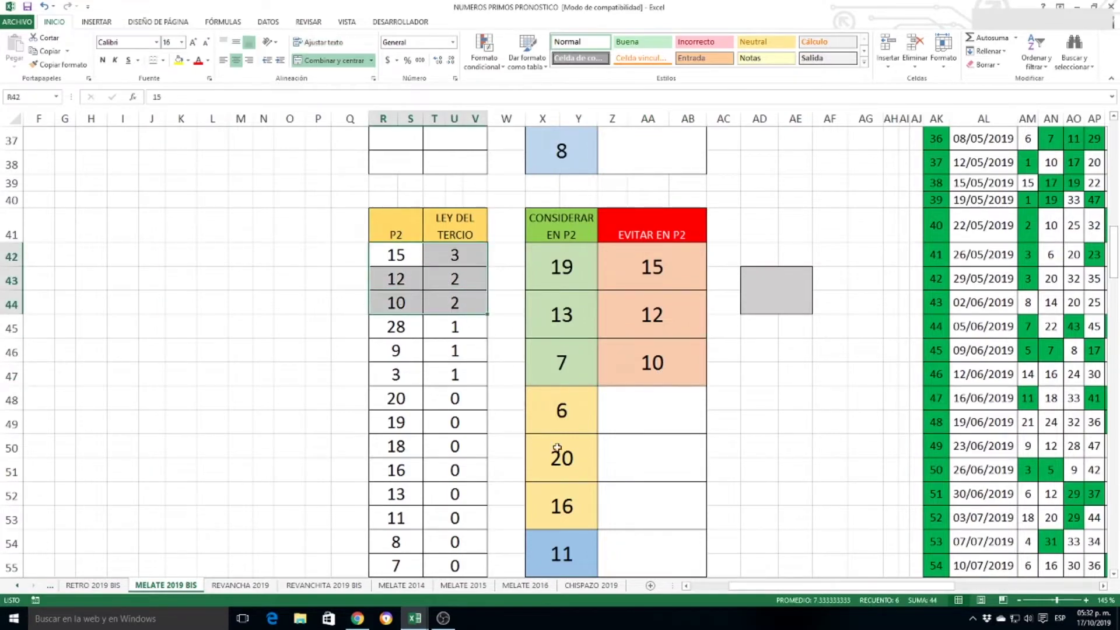
Go through the CONSIDERAR EN P3 entries one by one from 17 down to 28, plus the blue 8 beside it
scroll(598, 426, down, 7)
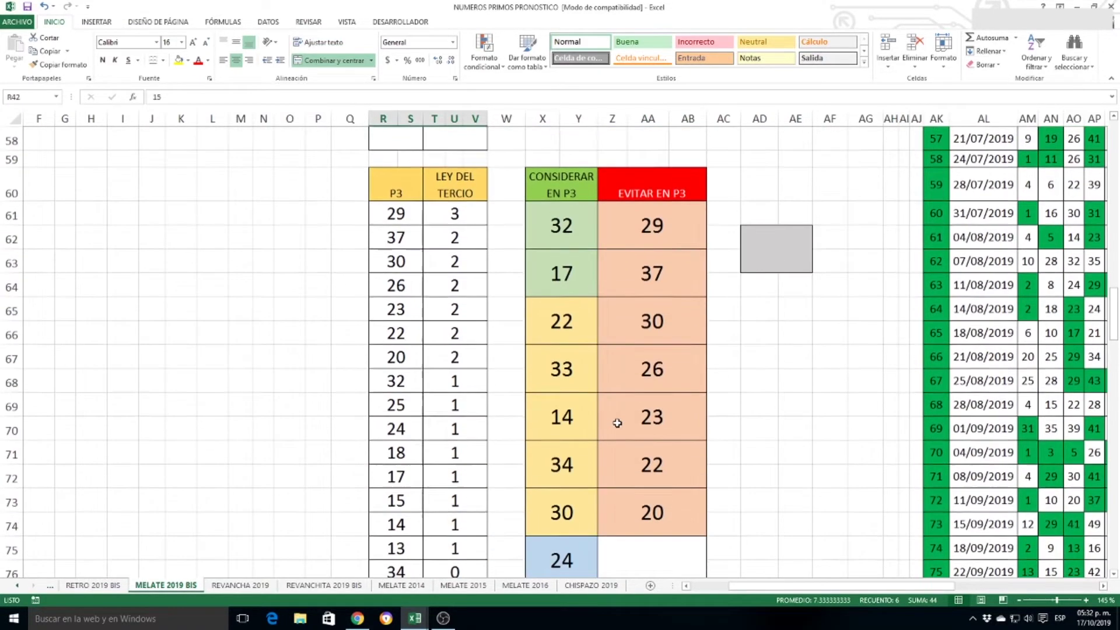
click(564, 272)
click(570, 322)
click(572, 369)
click(574, 433)
click(569, 463)
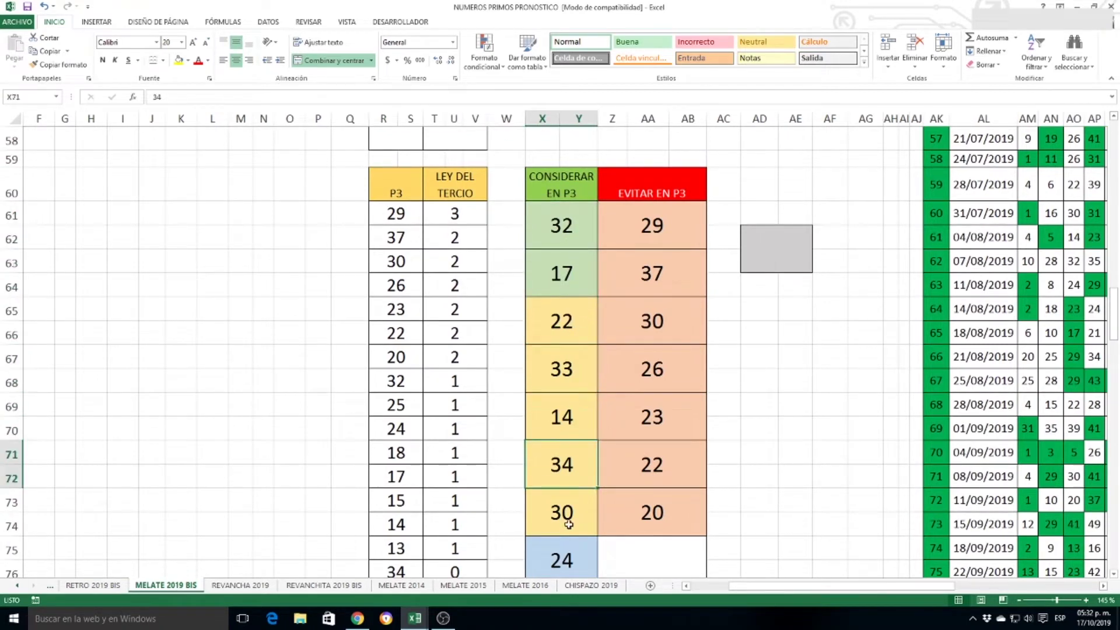
click(568, 507)
scroll(584, 502, down, 2)
click(569, 434)
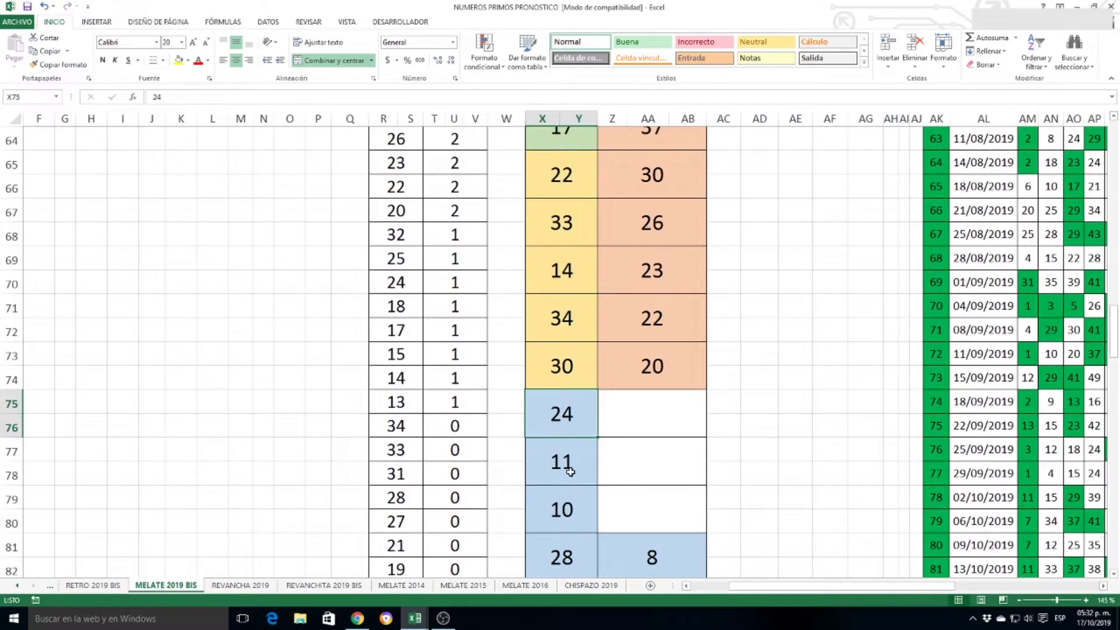
click(566, 467)
click(565, 508)
click(564, 557)
click(647, 559)
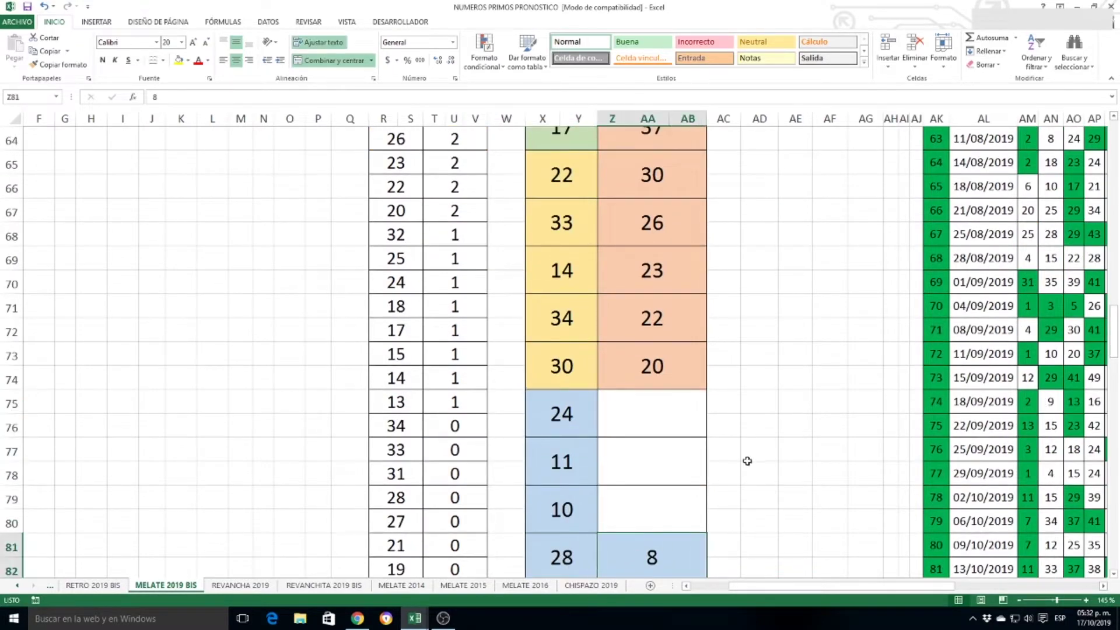
Go through the EVITAR EN P3 entries one by one, from 29 down to 20
scroll(747, 460, up, 2)
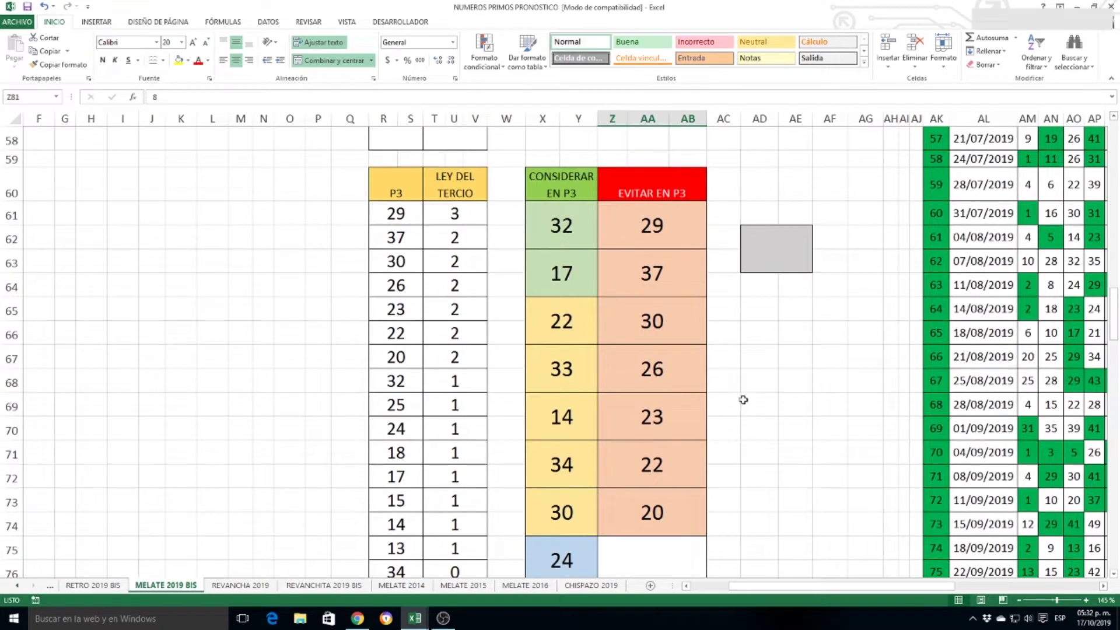
click(675, 223)
click(677, 268)
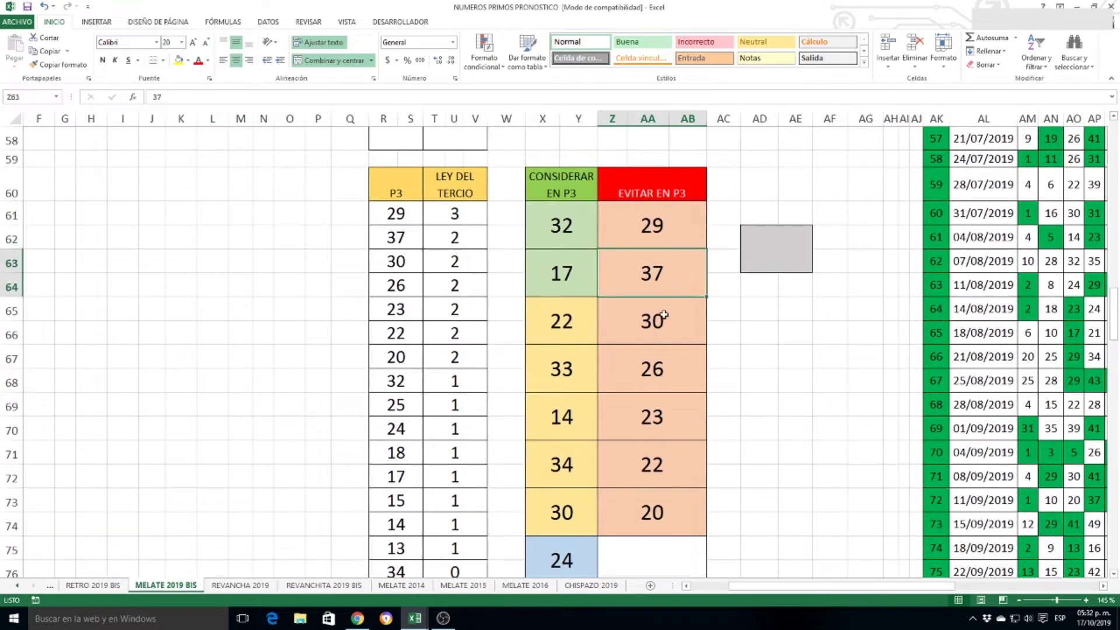
click(665, 315)
click(653, 375)
click(666, 417)
click(663, 459)
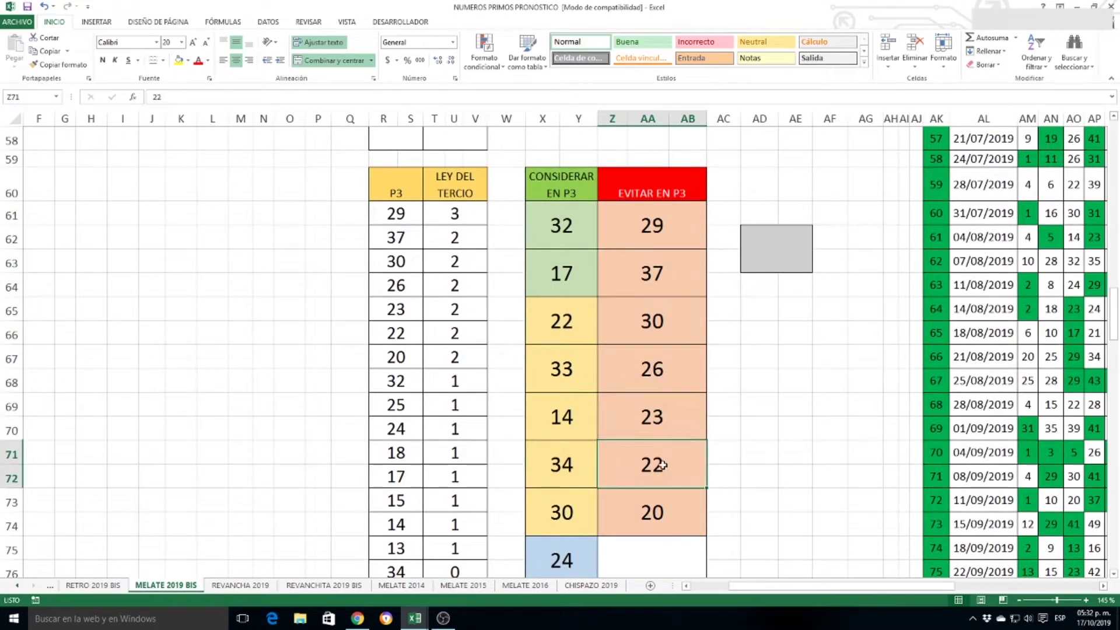
click(666, 504)
Highlight the rows for 29 through 20 in the P3 LEY DEL TERCIO table
drag(370, 221, 467, 382)
click(466, 381)
drag(412, 211, 467, 358)
Go through the CONSIDERAR EN P4 entries one by one, from 34 down to 15
scroll(639, 303, down, 10)
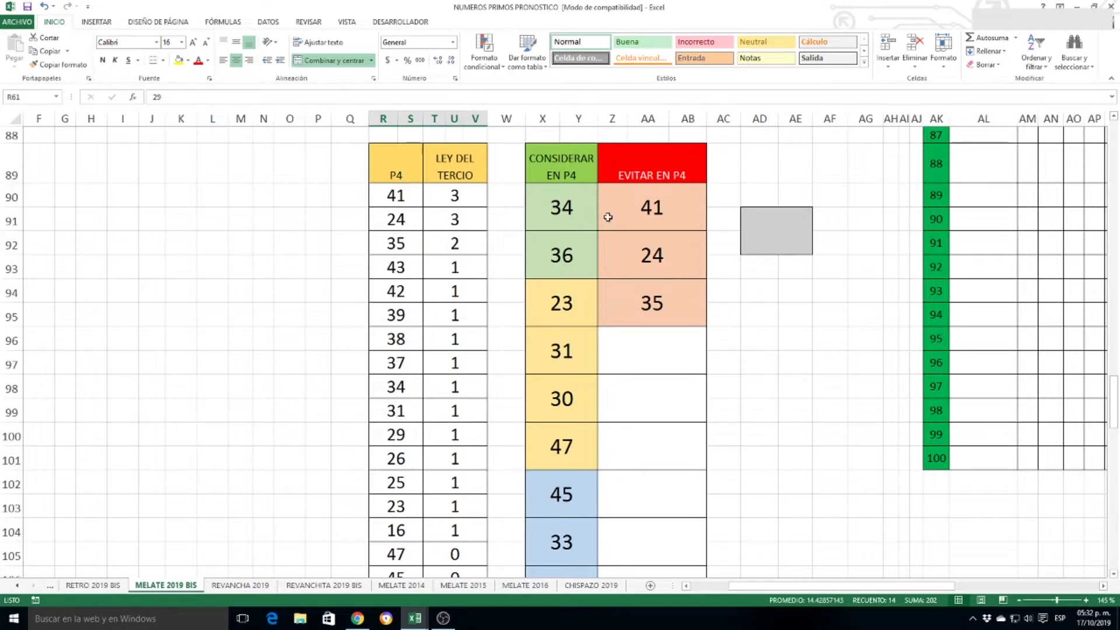
click(560, 217)
click(563, 252)
click(569, 305)
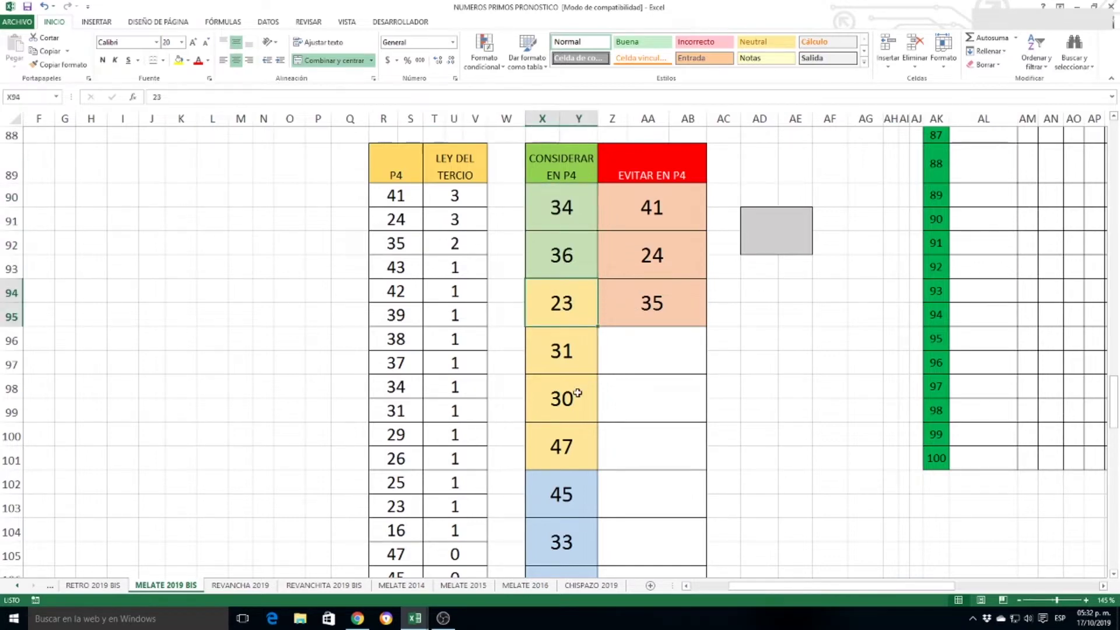
click(569, 355)
click(579, 409)
click(577, 445)
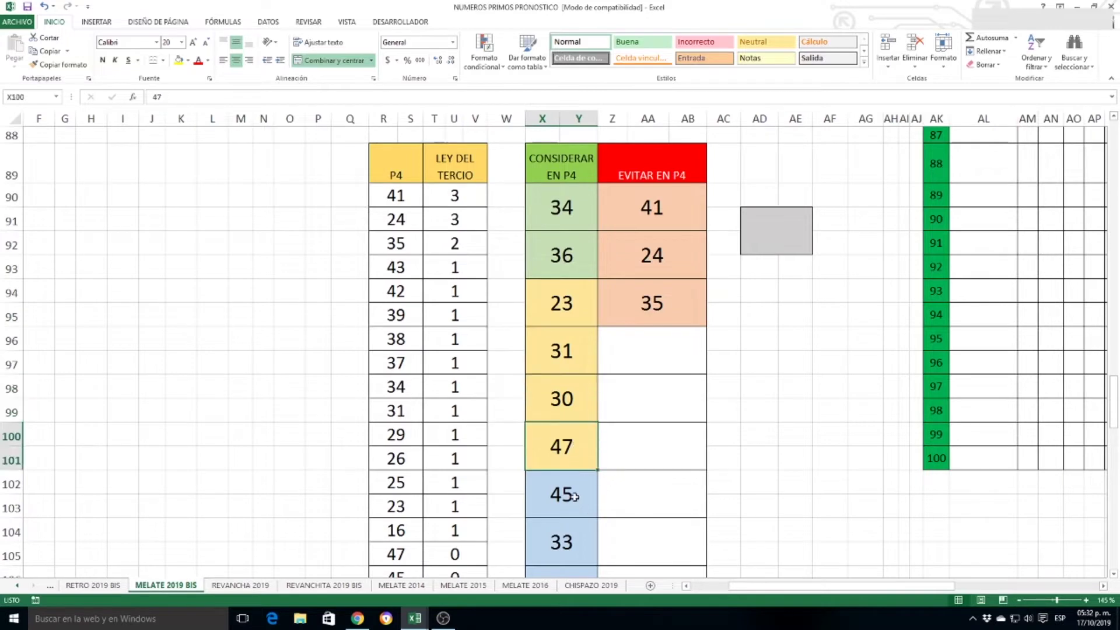
click(570, 492)
scroll(575, 475, down, 2)
click(575, 402)
click(577, 452)
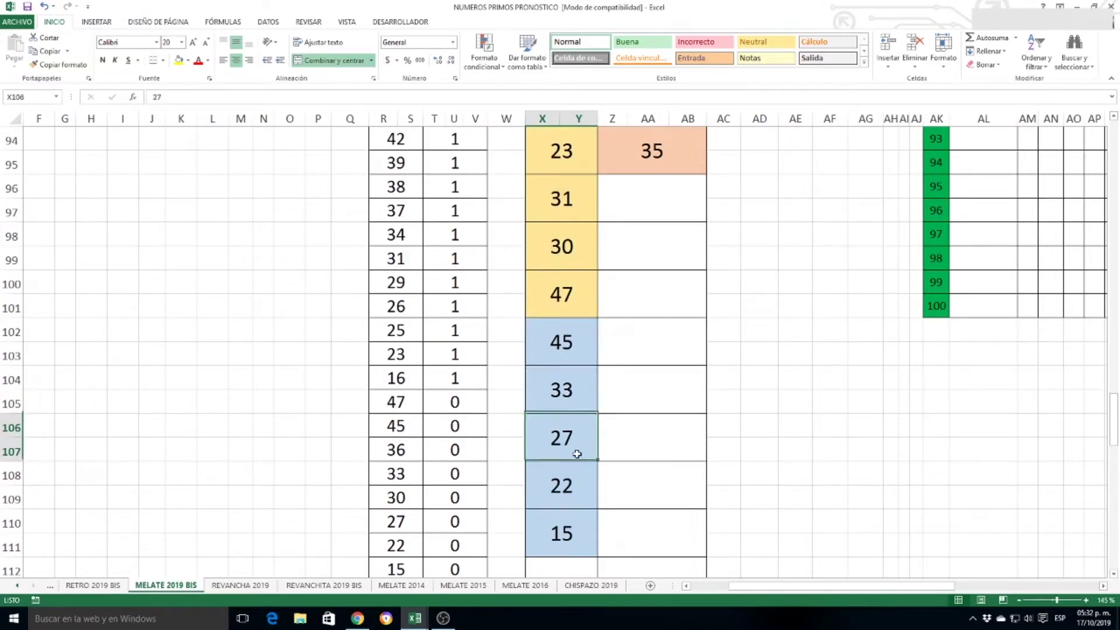
click(563, 483)
click(581, 541)
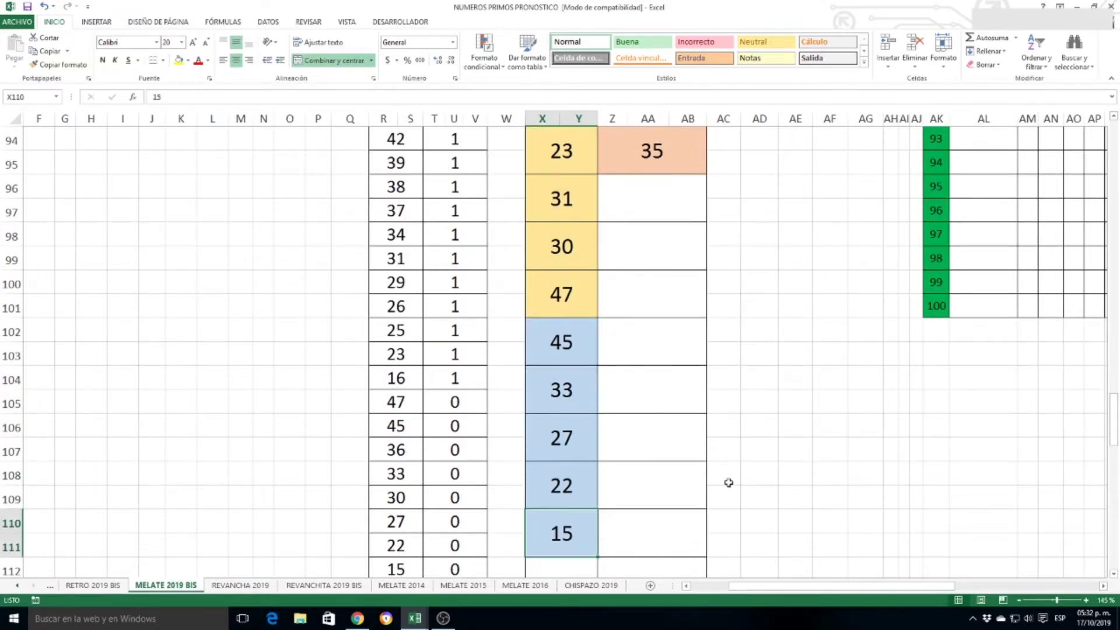
Go through the EVITAR EN P4 entries 41, 24 and 35
scroll(729, 483, up, 3)
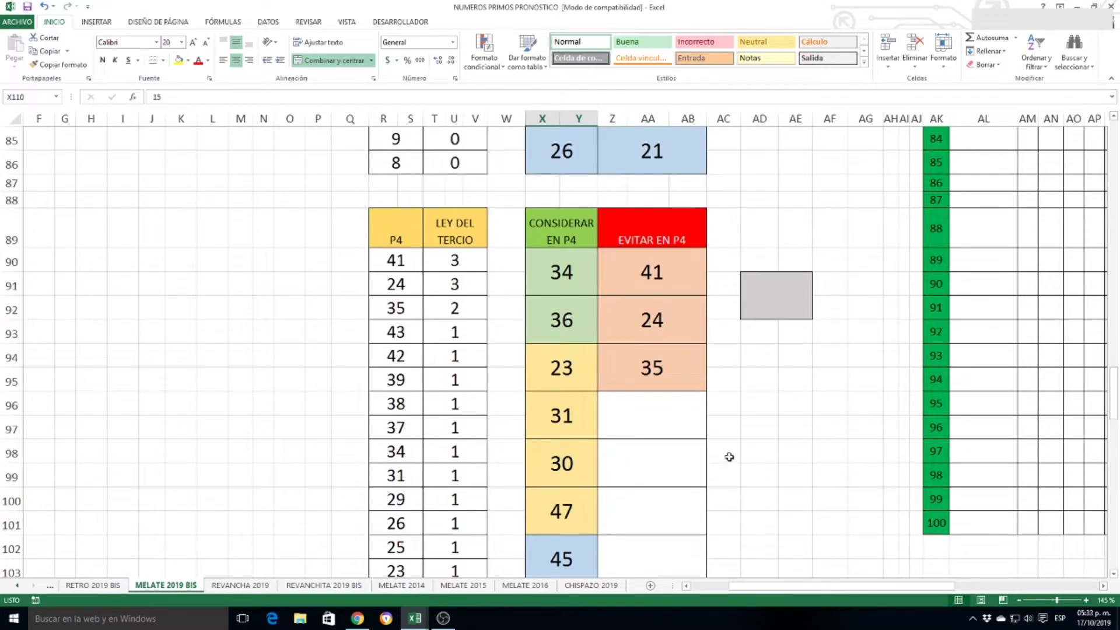
click(671, 287)
click(666, 336)
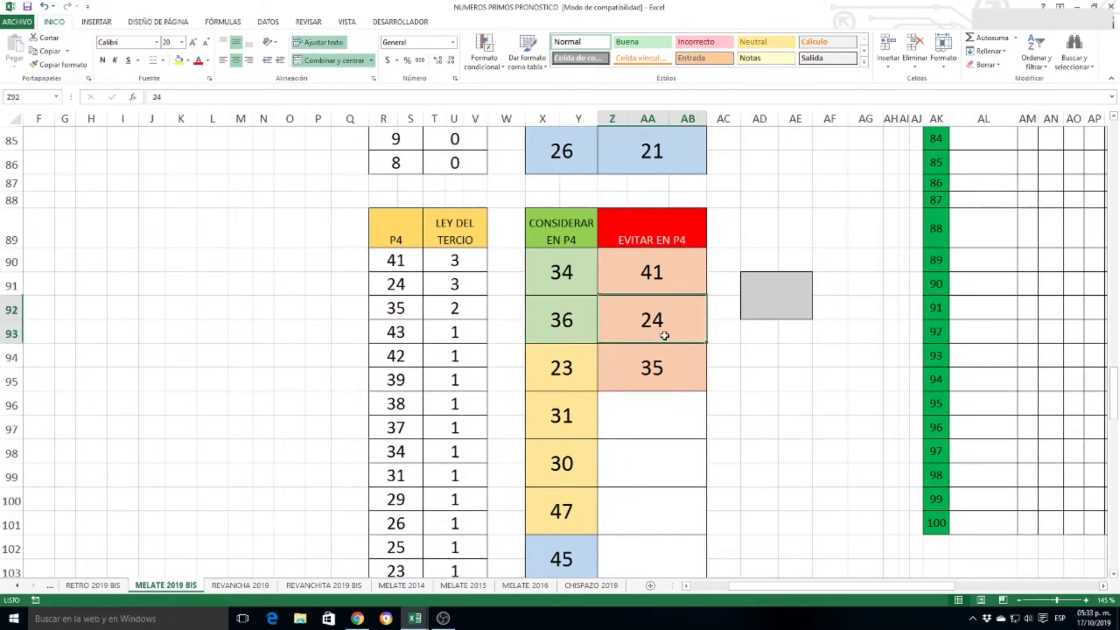
click(667, 369)
Go through the CONSIDERAR EN P5 entries one by one, from 36 down to 28
scroll(692, 409, down, 11)
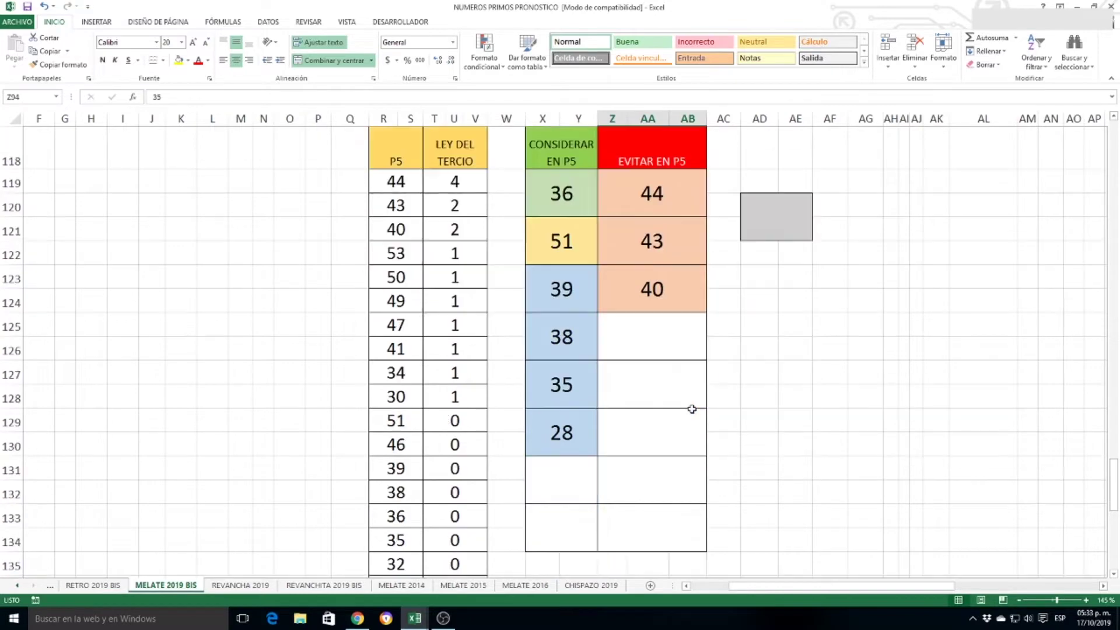
scroll(692, 409, up, 1)
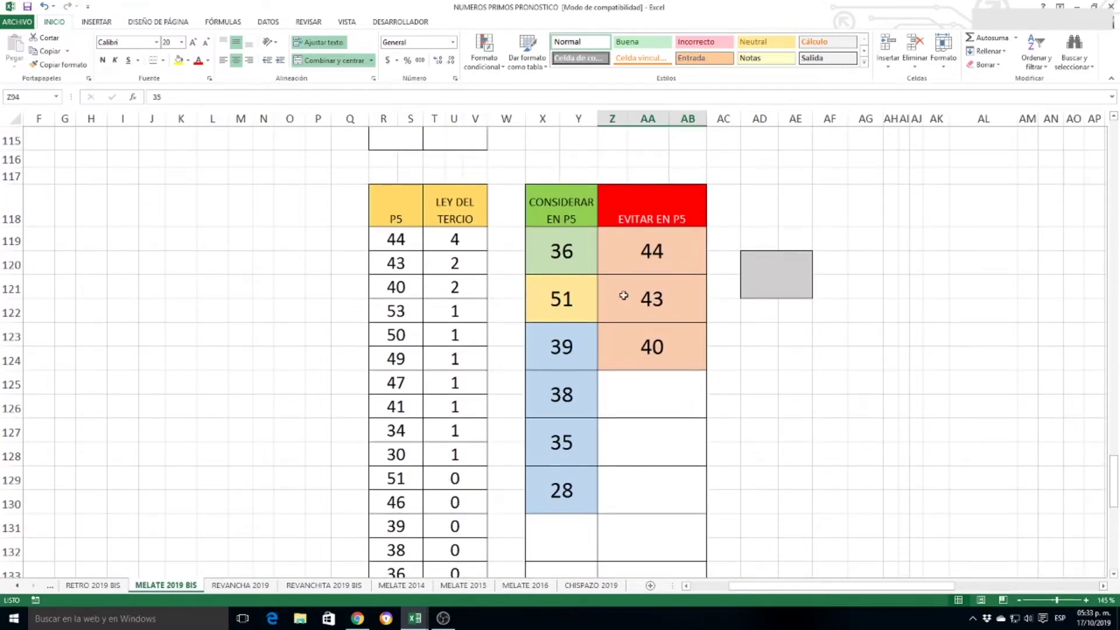
click(578, 257)
key(Down)
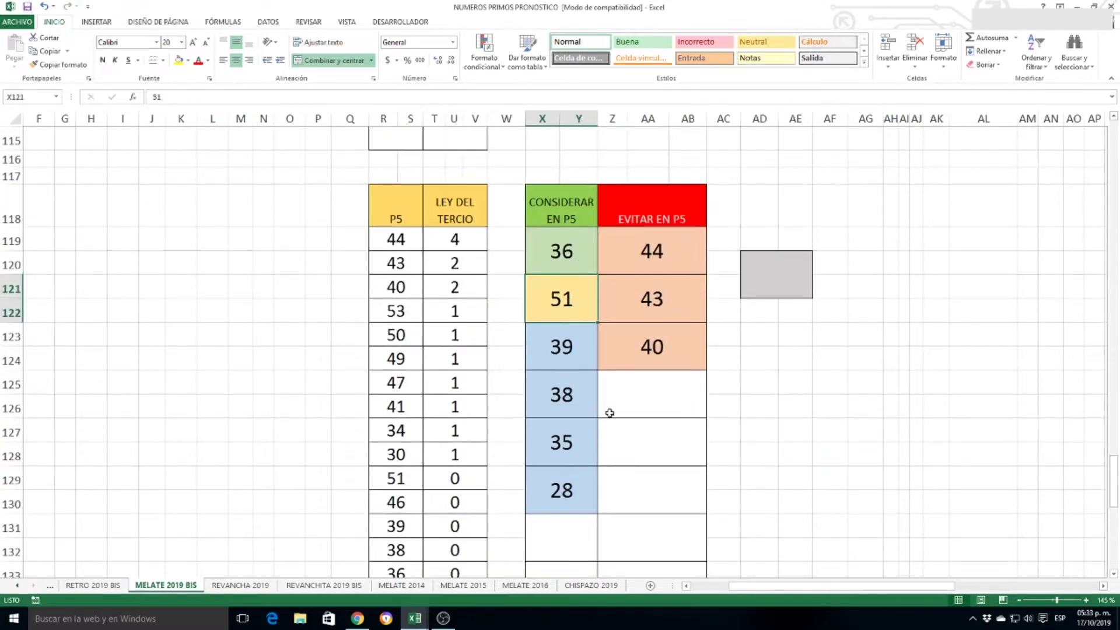
click(580, 356)
click(586, 414)
click(579, 456)
click(580, 491)
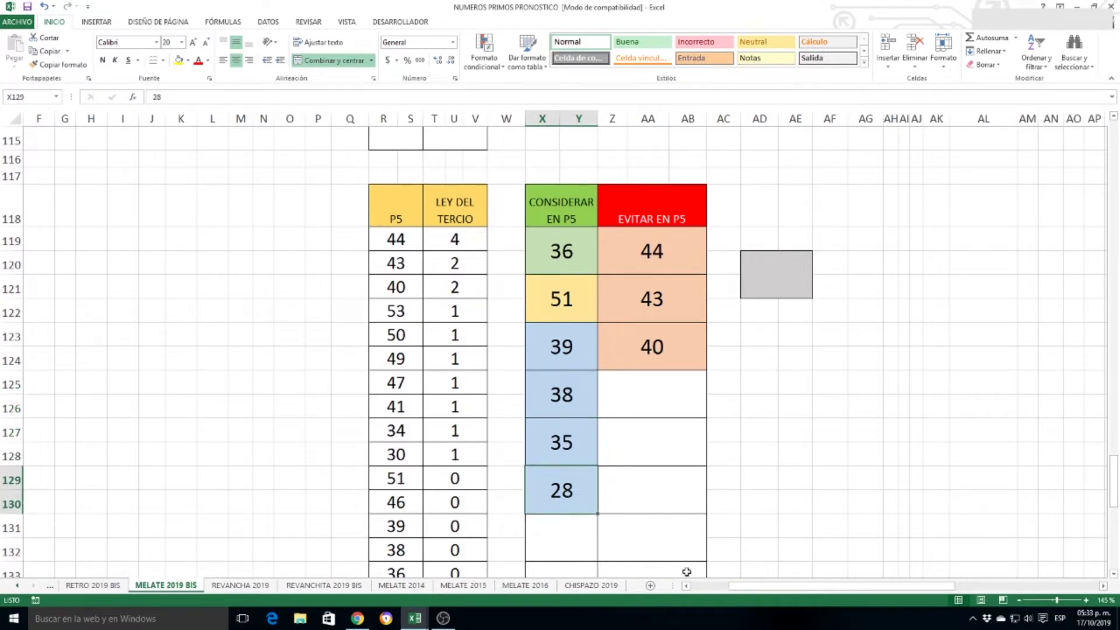
Go through the EVITAR EN P5 entries 44, 43 and 40
click(679, 261)
click(667, 296)
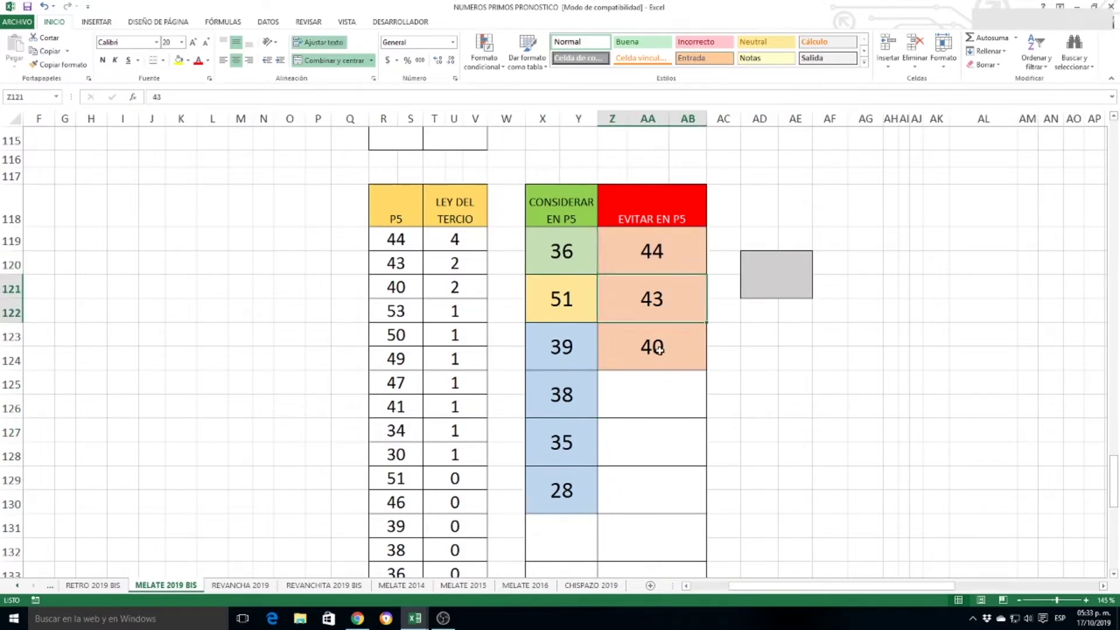
click(659, 349)
Go through the CONSIDERAR EN P6 entries one by one, from 54 down to 47
scroll(741, 389, down, 5)
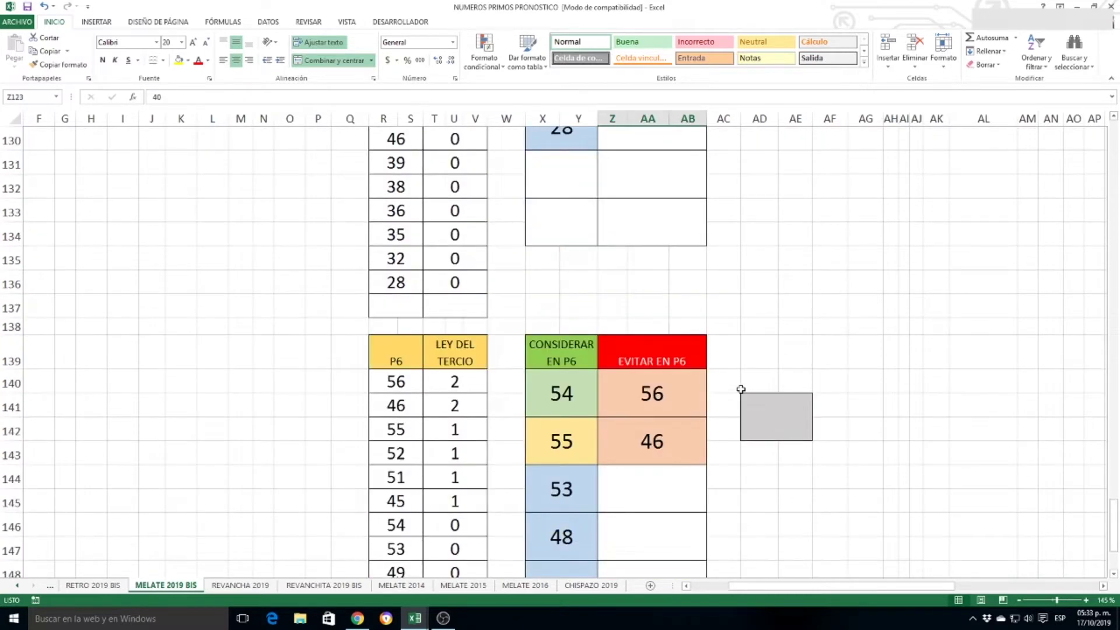
scroll(741, 389, down, 2)
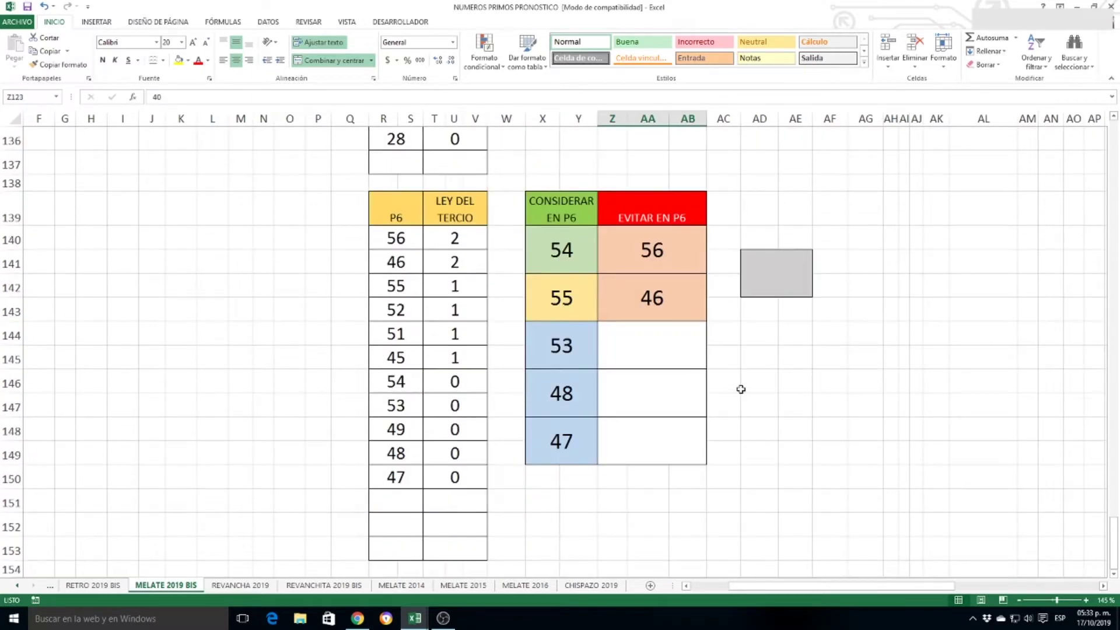
click(583, 256)
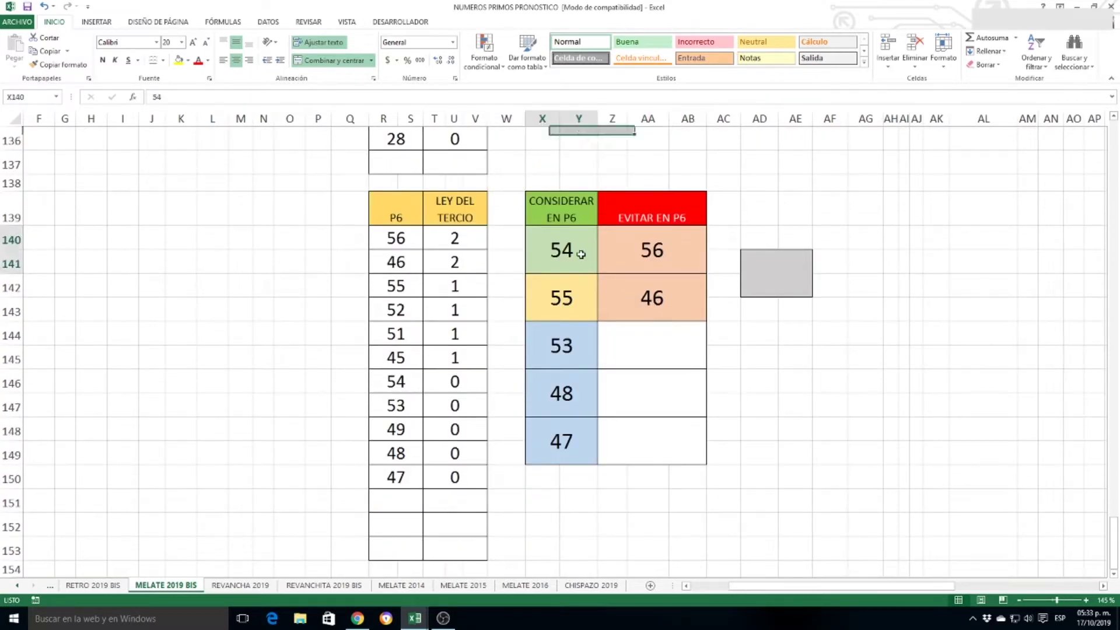
click(581, 312)
click(575, 354)
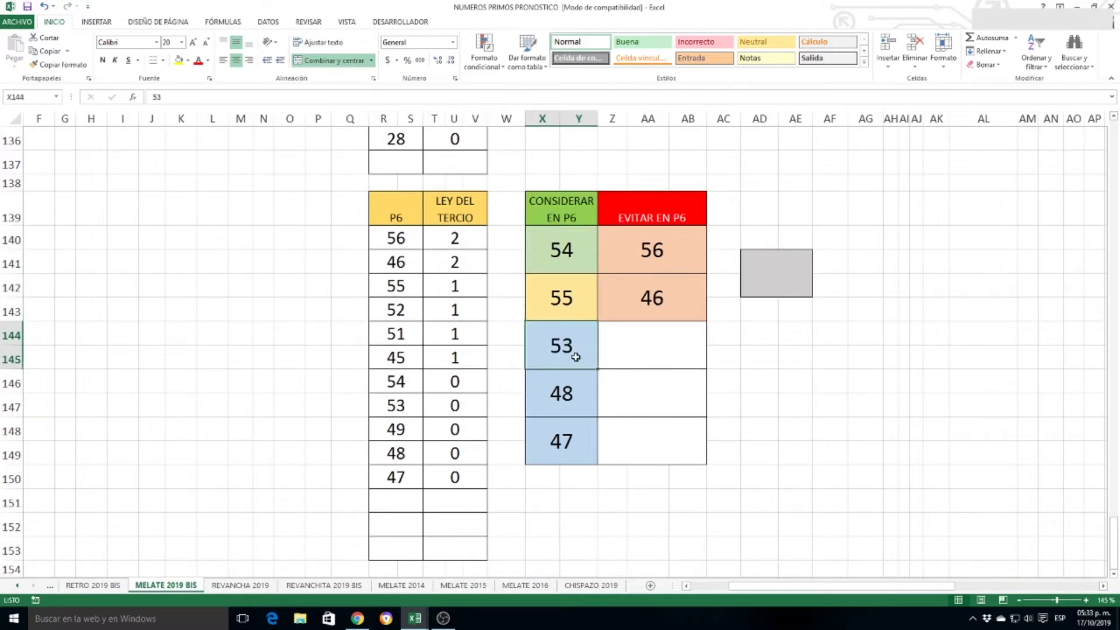
click(577, 404)
click(565, 439)
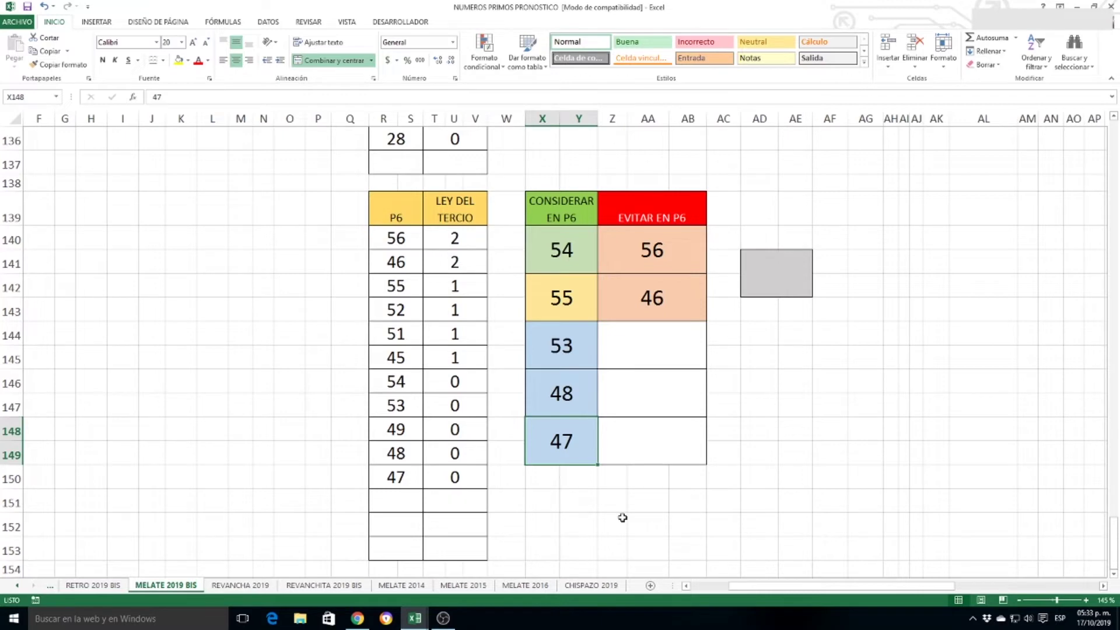
Go through the EVITAR EN P6 entries 56 and 46
click(651, 263)
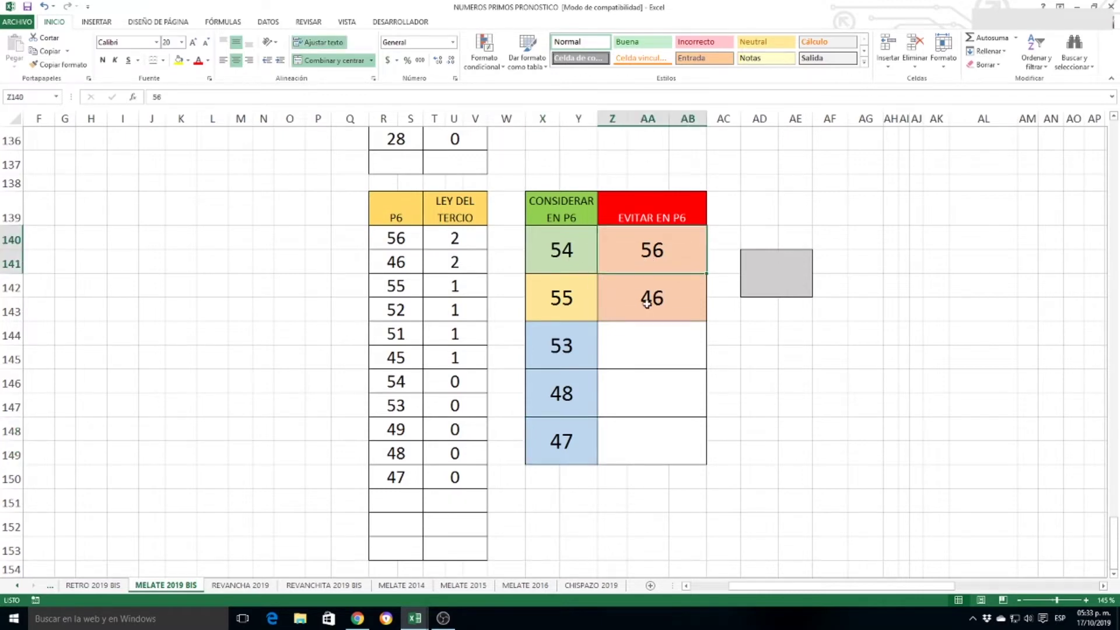
click(654, 299)
scroll(686, 451, up, 20)
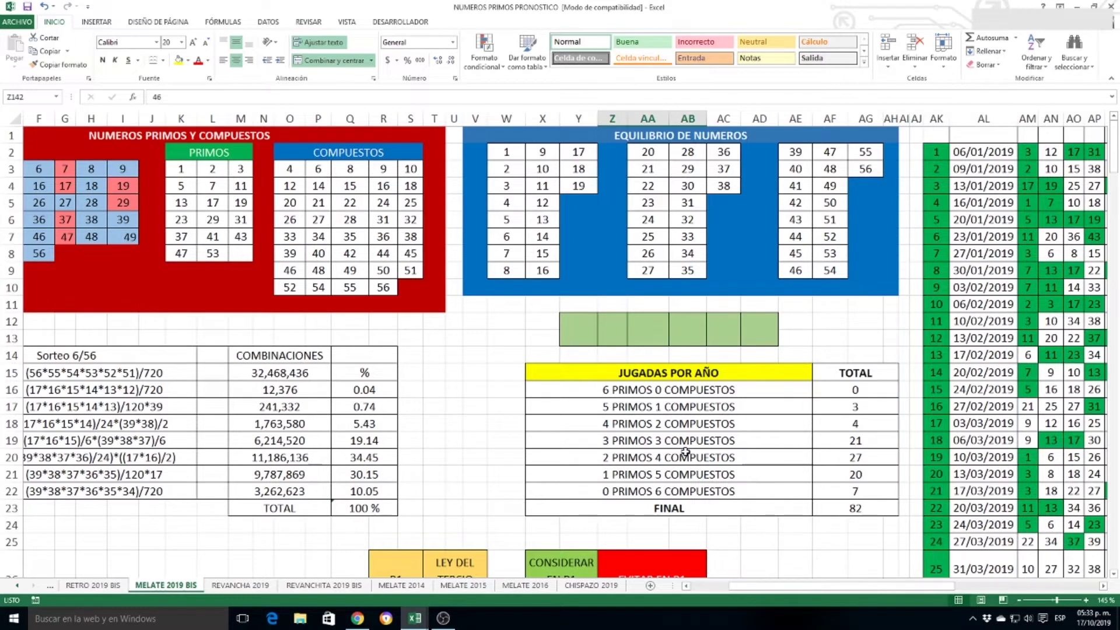
Switch to the NUMEROS PRIMOS ANALISIS workbook and open its REVANCHITA 2019 BIS sheet
mouse_move(423, 620)
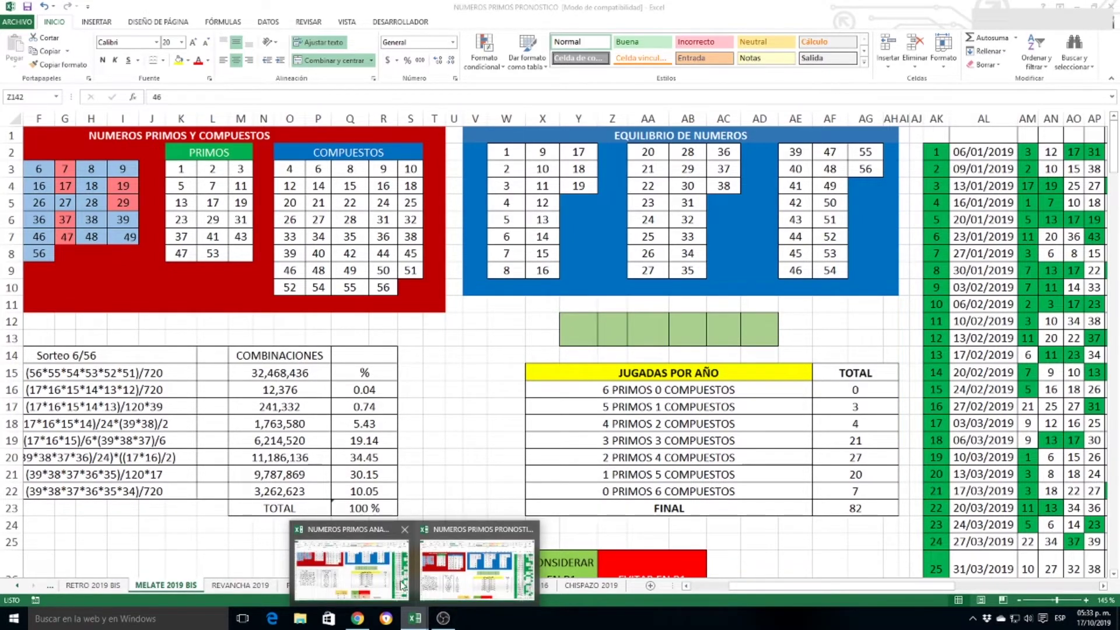
click(352, 569)
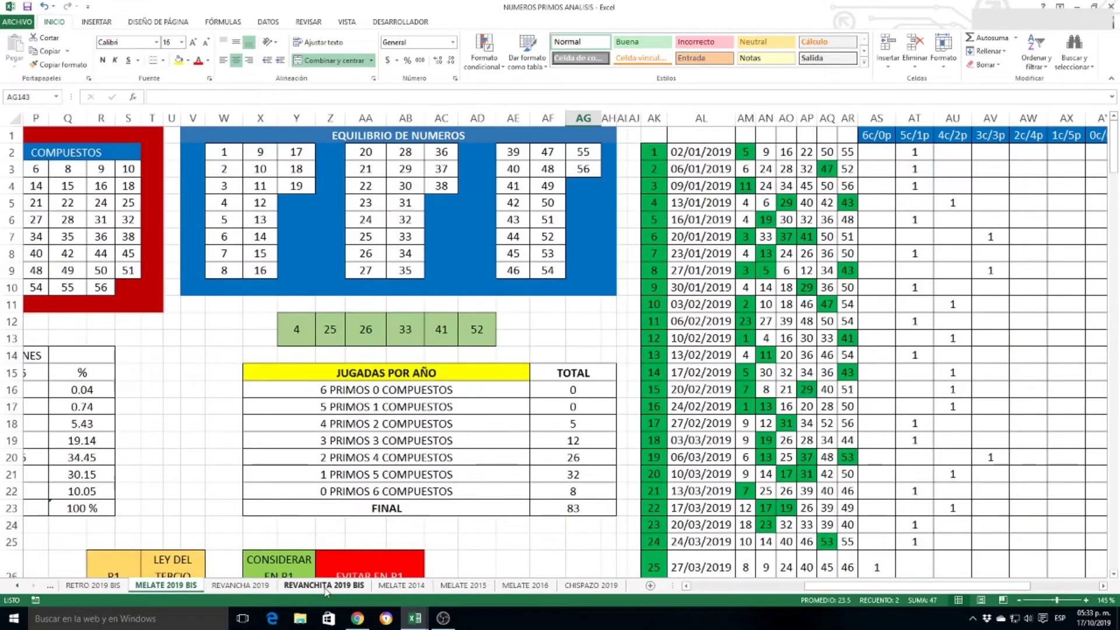
click(325, 585)
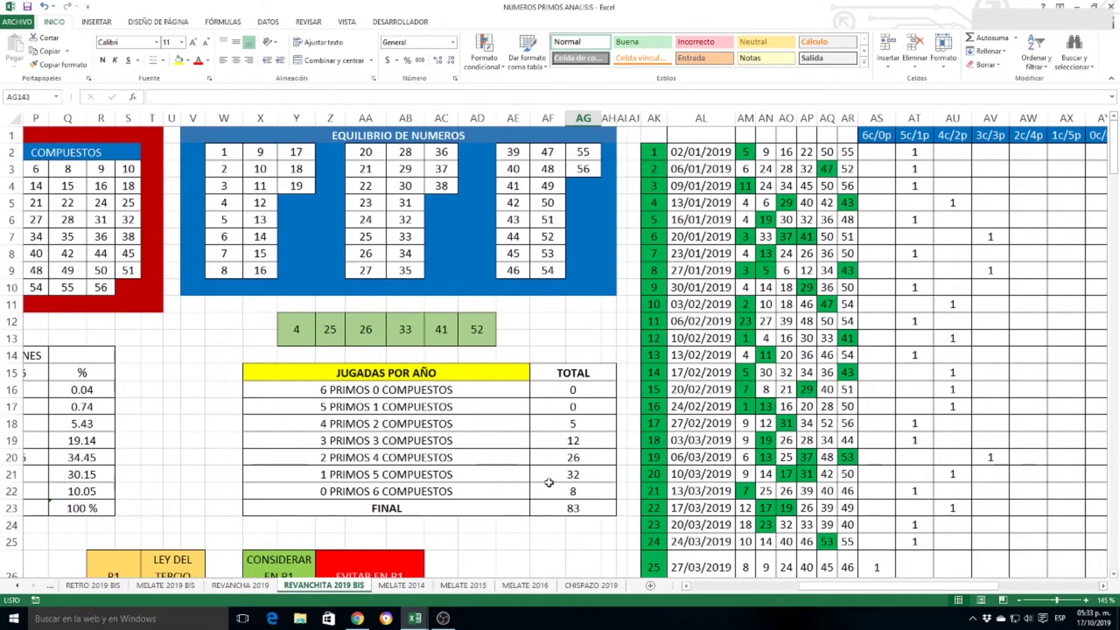
drag(822, 591, 767, 587)
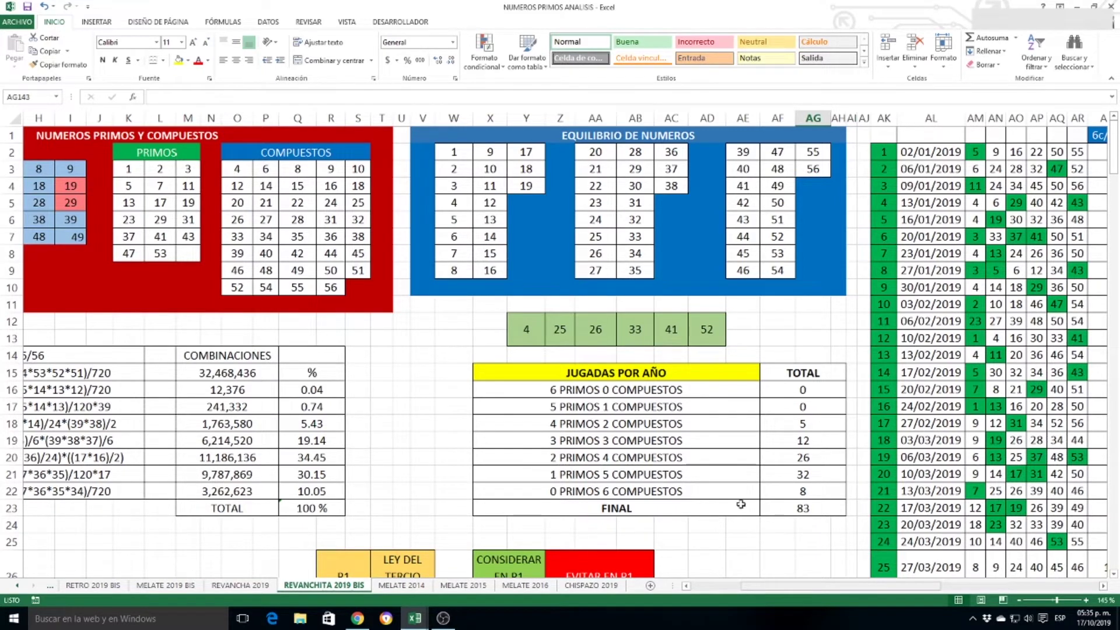
Go through the Revanchita numbers 4, 25, 26, 33, 41 and 52 in the green draw row
click(488, 322)
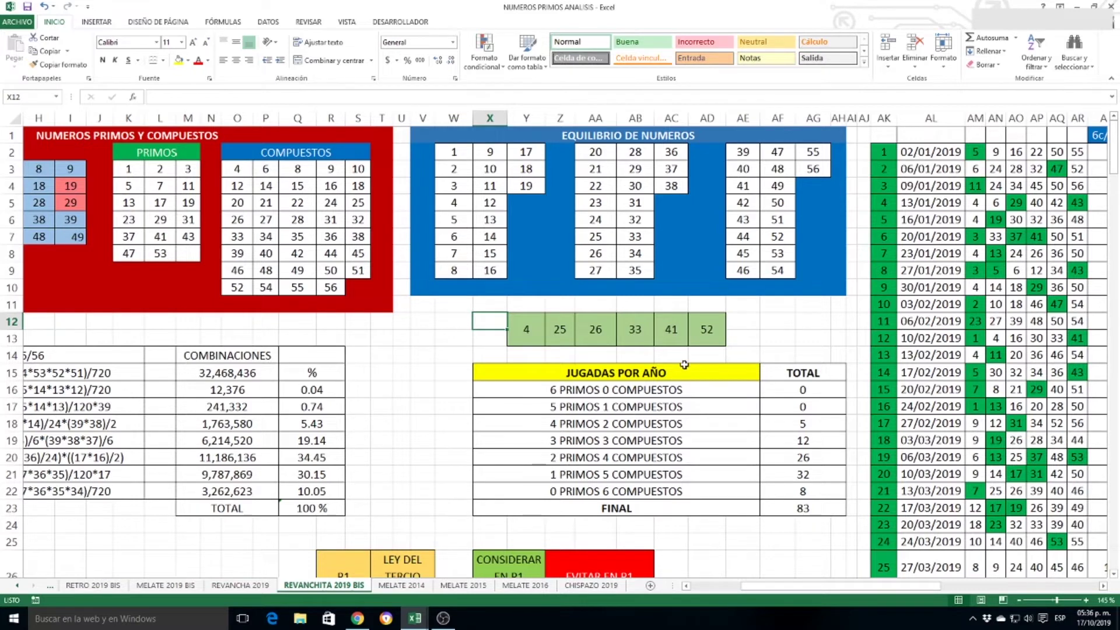
click(532, 338)
click(559, 330)
click(598, 338)
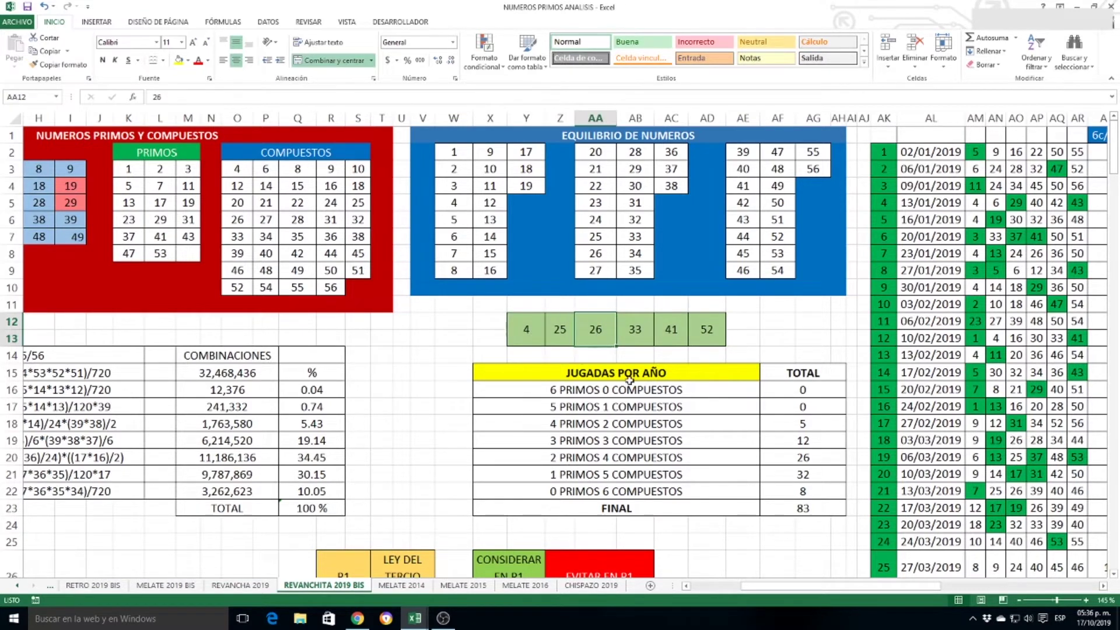
click(641, 338)
click(671, 336)
click(724, 334)
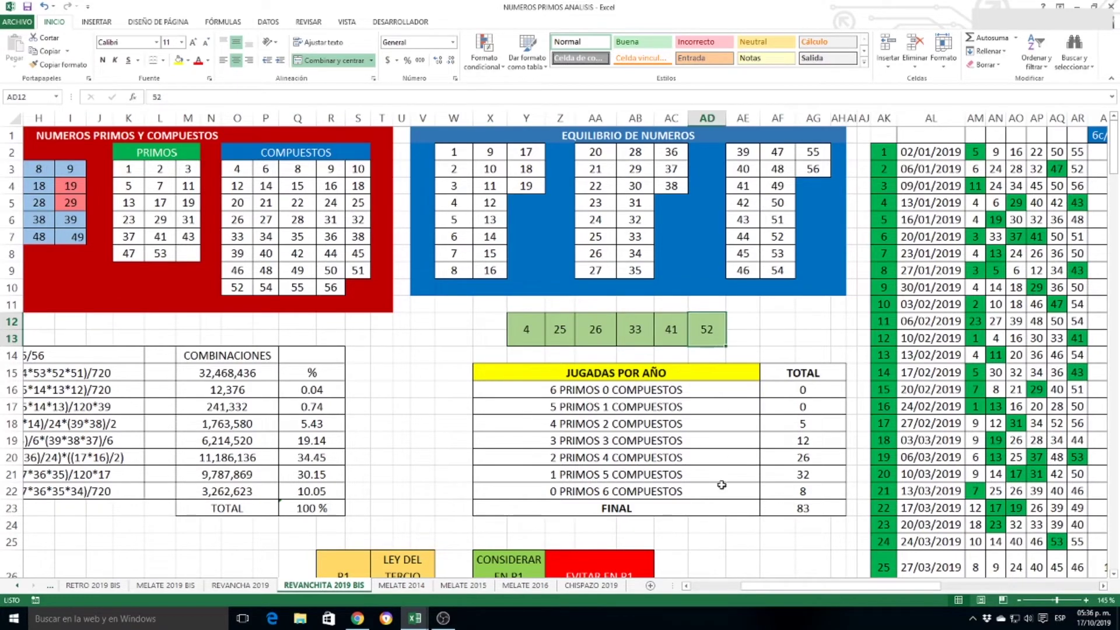
Find the 16/10/2019 draw in the history table and check its prime 41 and its 5c/1p mark
scroll(721, 485, right, 5)
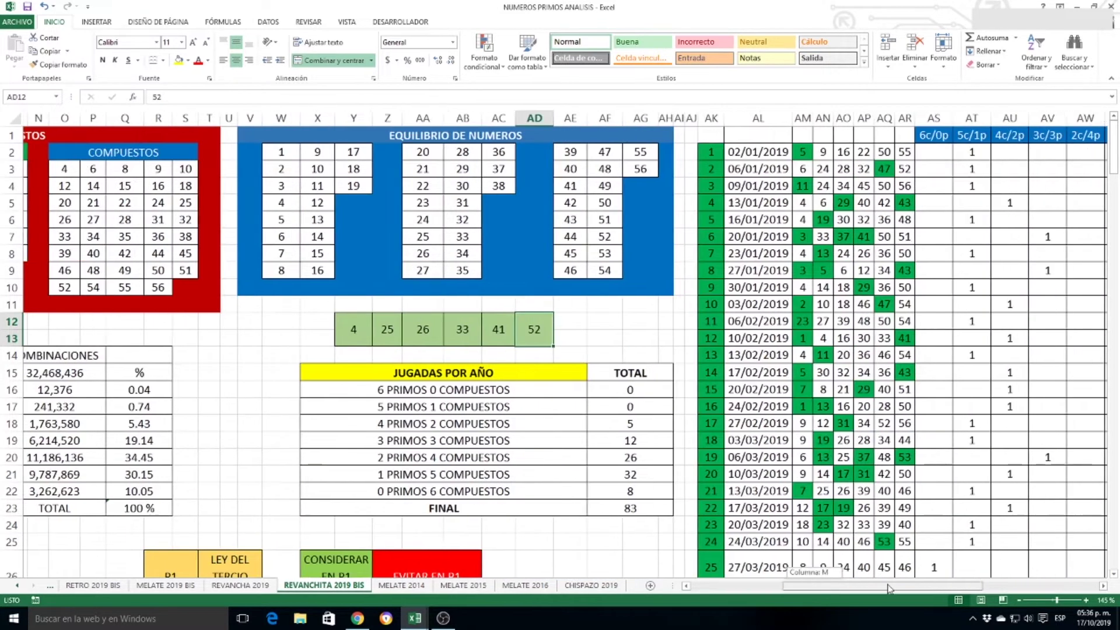
scroll(723, 478, down, 4)
scroll(726, 476, down, 20)
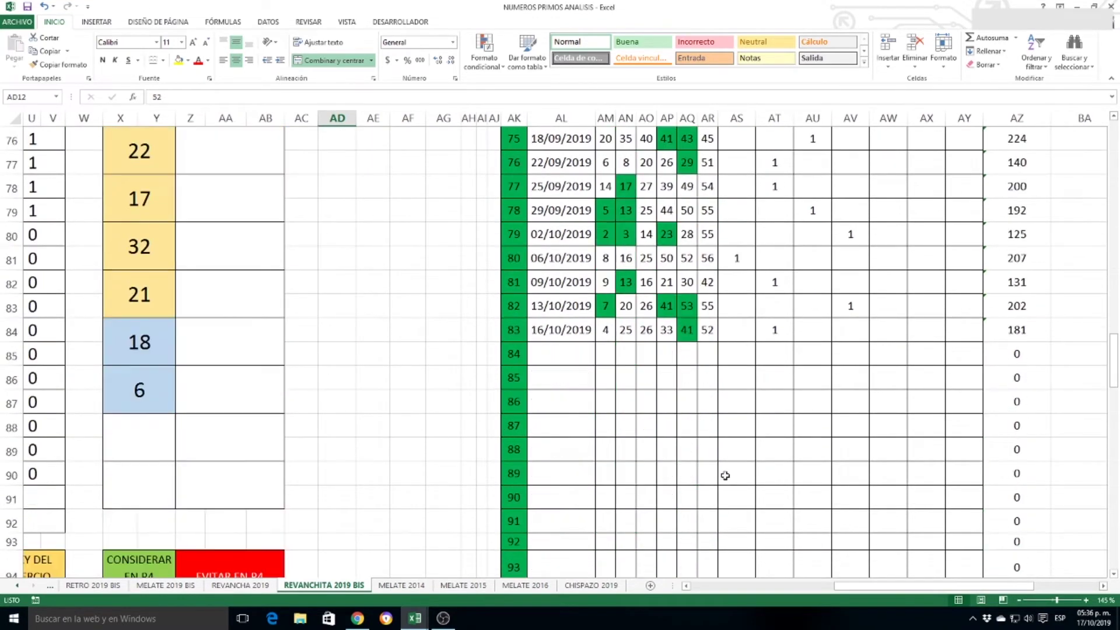
click(687, 331)
click(774, 332)
Compare the 1 PRIMOS 5 COMPUESTOS yearly total with the percentage in the same row of the combinations table
scroll(490, 504, up, 18)
scroll(491, 503, up, 5)
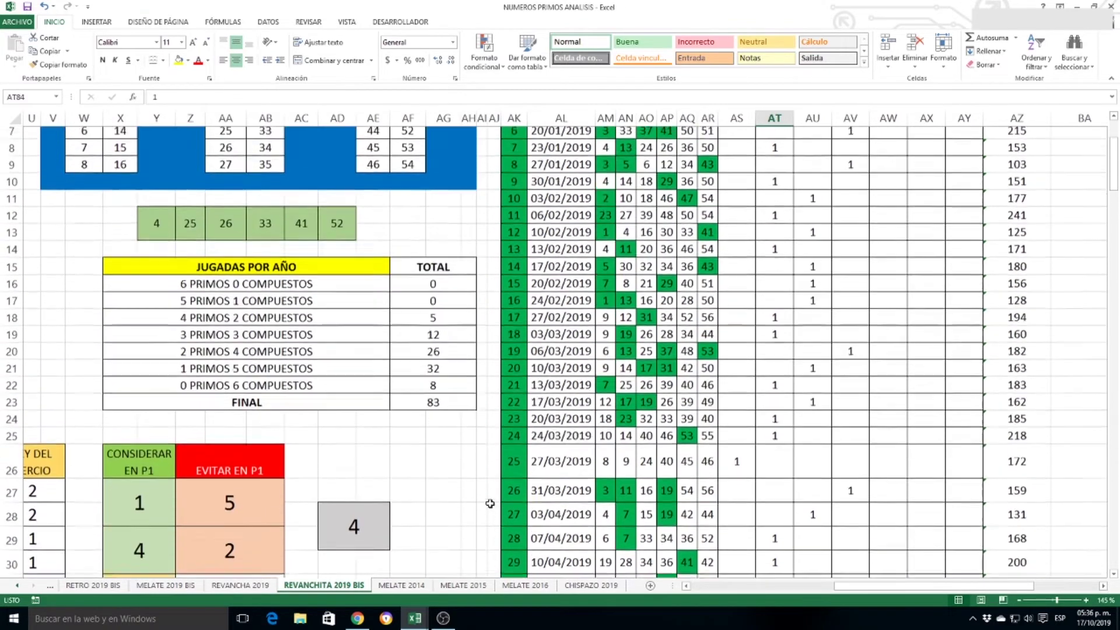
click(456, 373)
drag(861, 587, 767, 589)
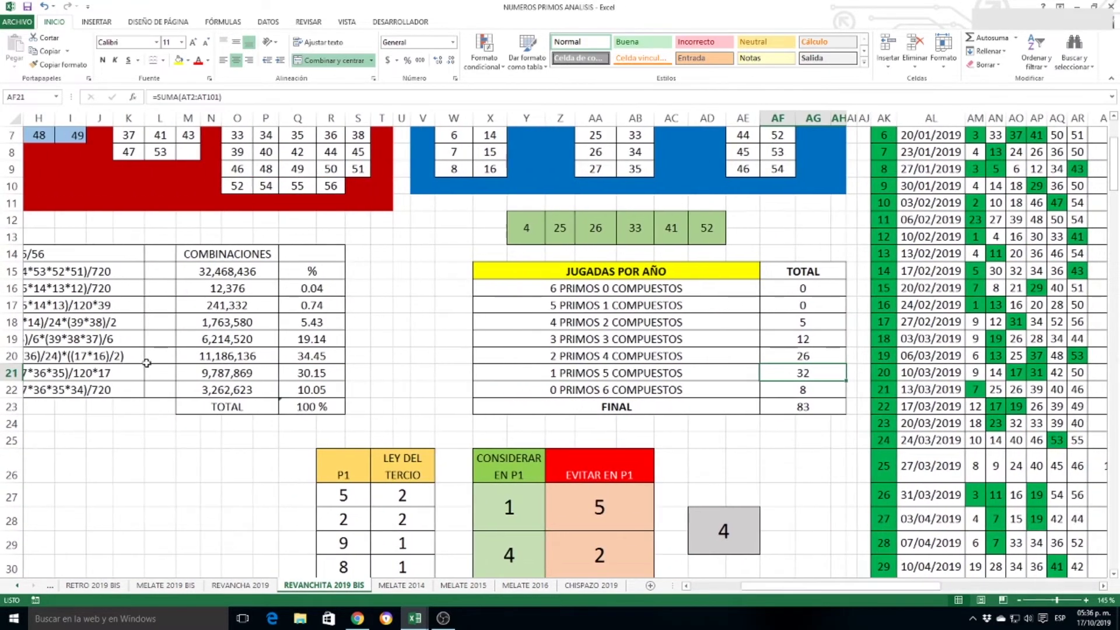
click(140, 378)
drag(140, 378, 780, 385)
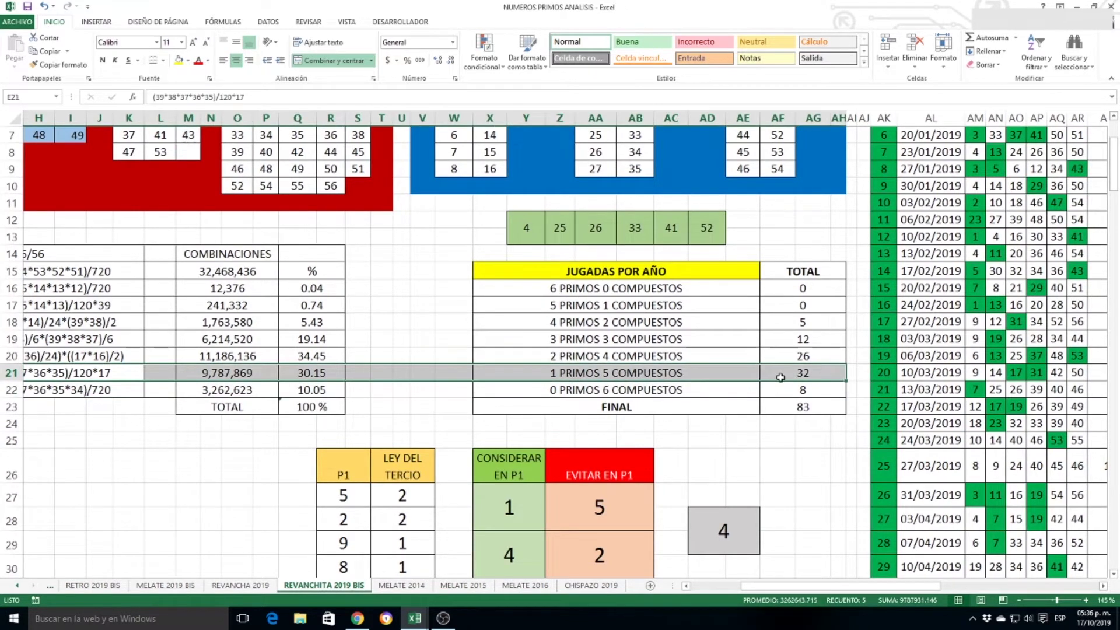
click(301, 379)
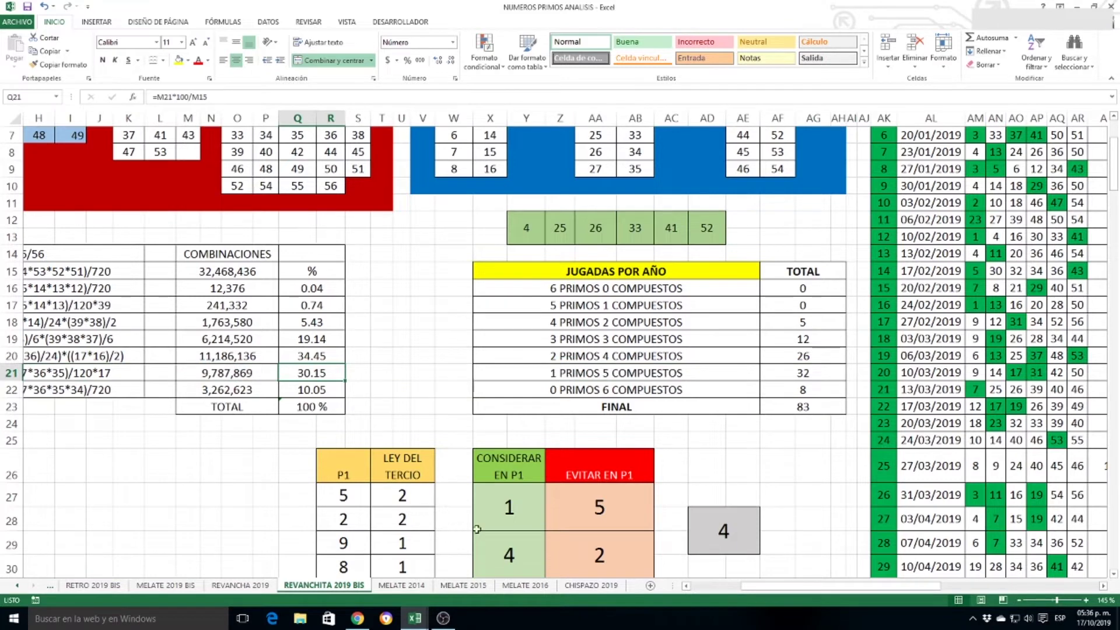
click(800, 374)
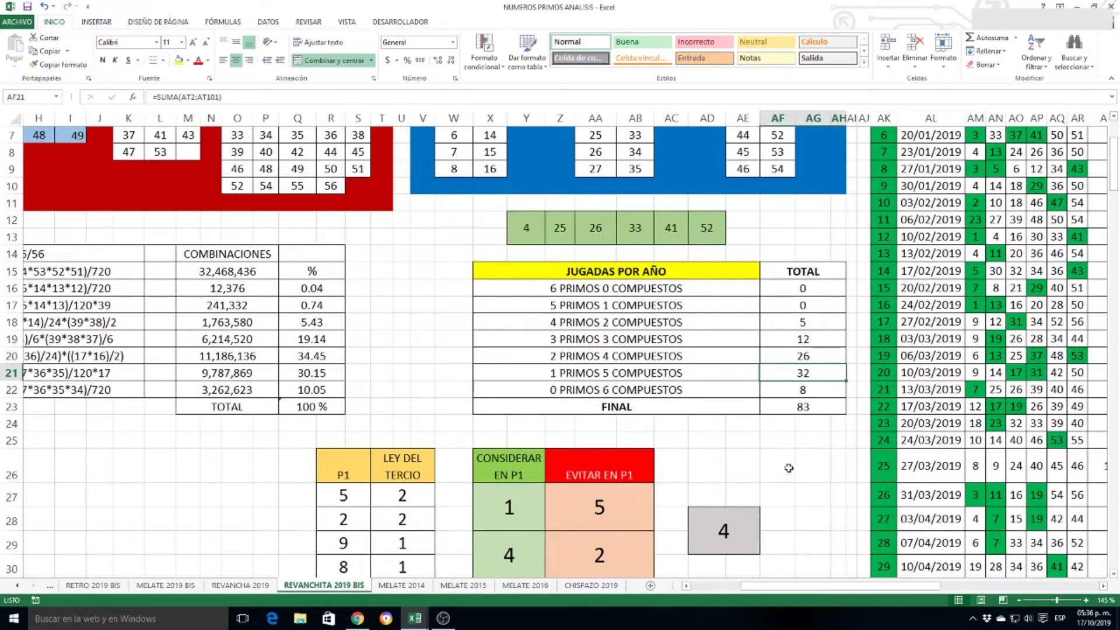
Check the drawn P1 number 4 against the CONSIDERAR EN P1 list
scroll(789, 468, down, 2)
scroll(789, 468, down, 1)
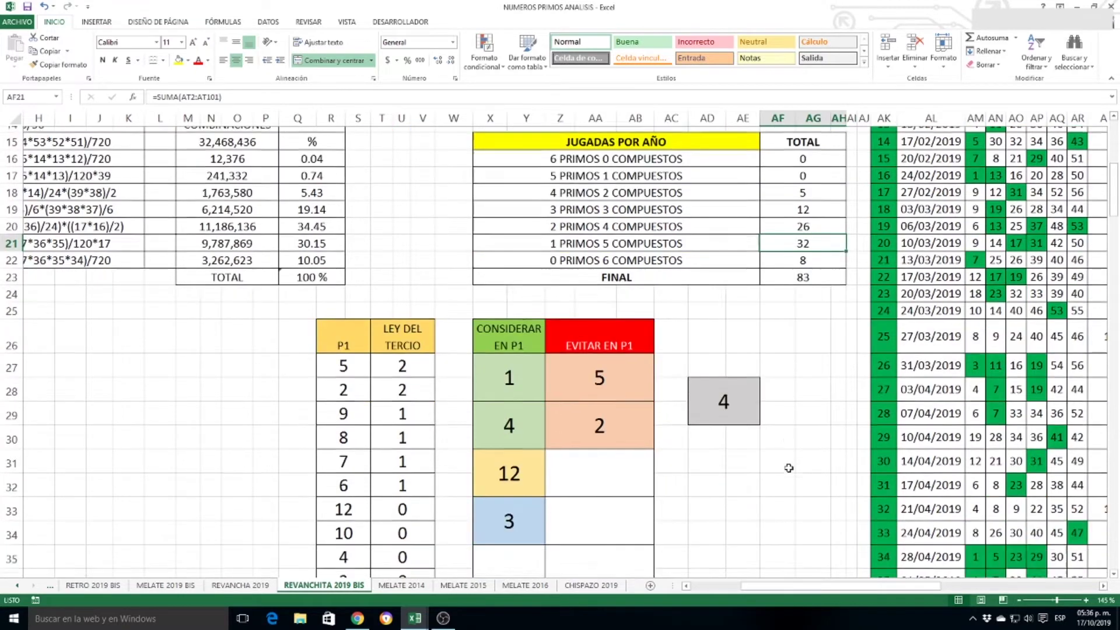
scroll(789, 468, down, 3)
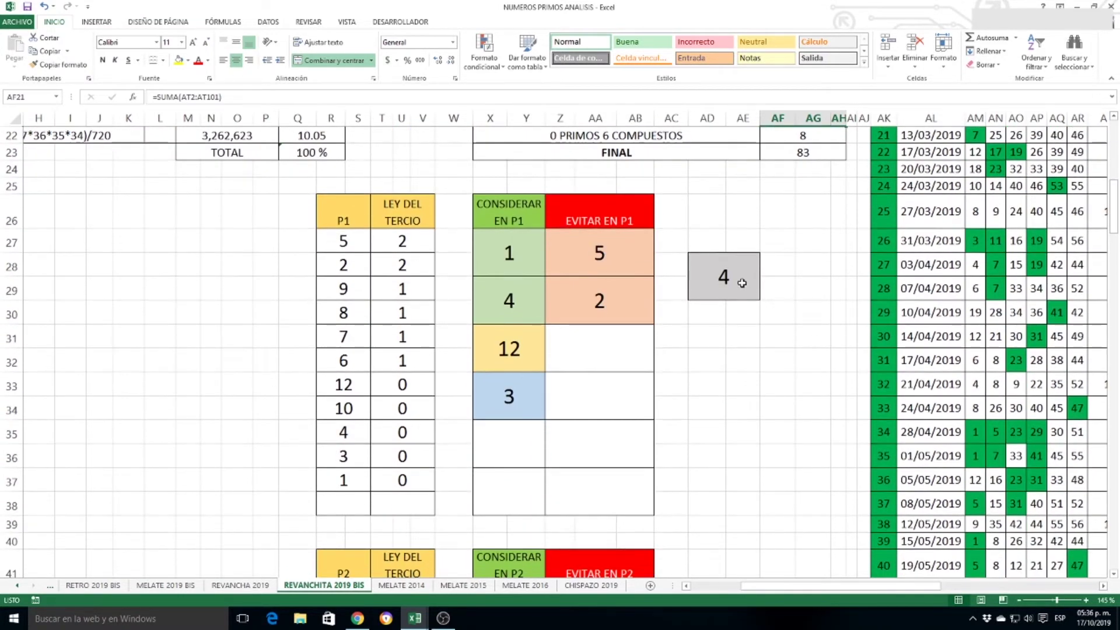
click(741, 283)
click(534, 301)
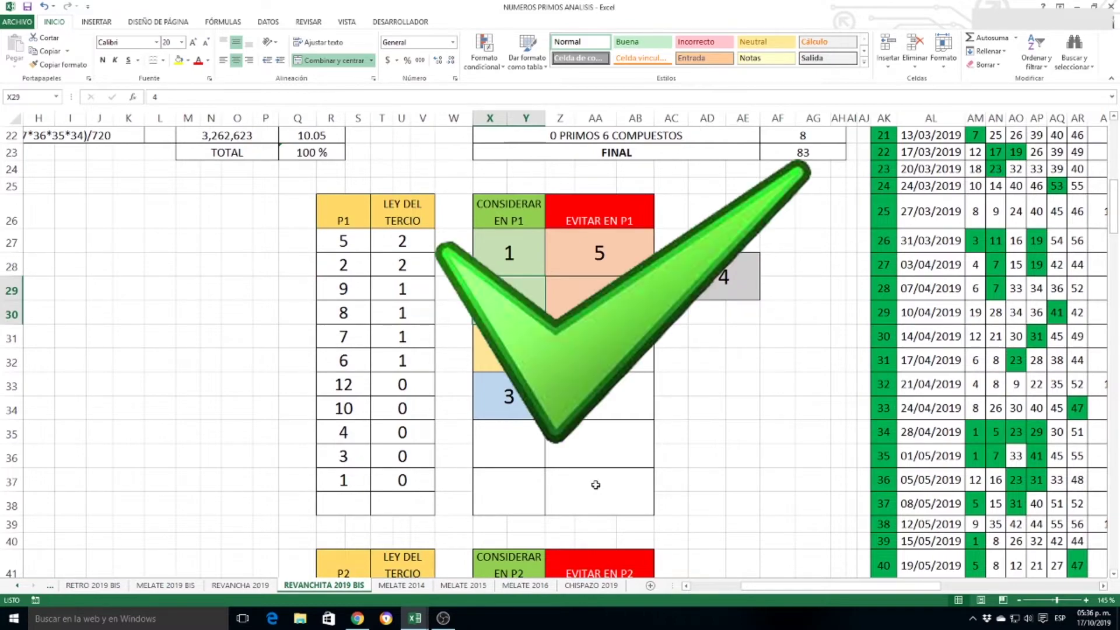
Check the drawn P2 number 25 against the CONSIDERAR EN P2 list and its LEY DEL TERCIO row
scroll(735, 461, down, 5)
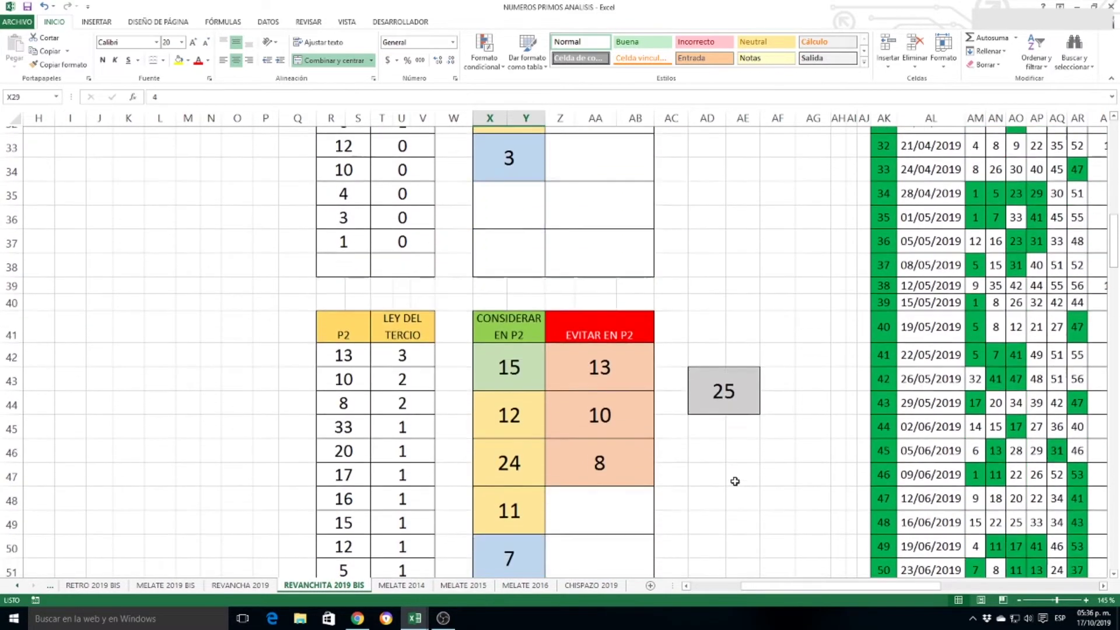
click(731, 311)
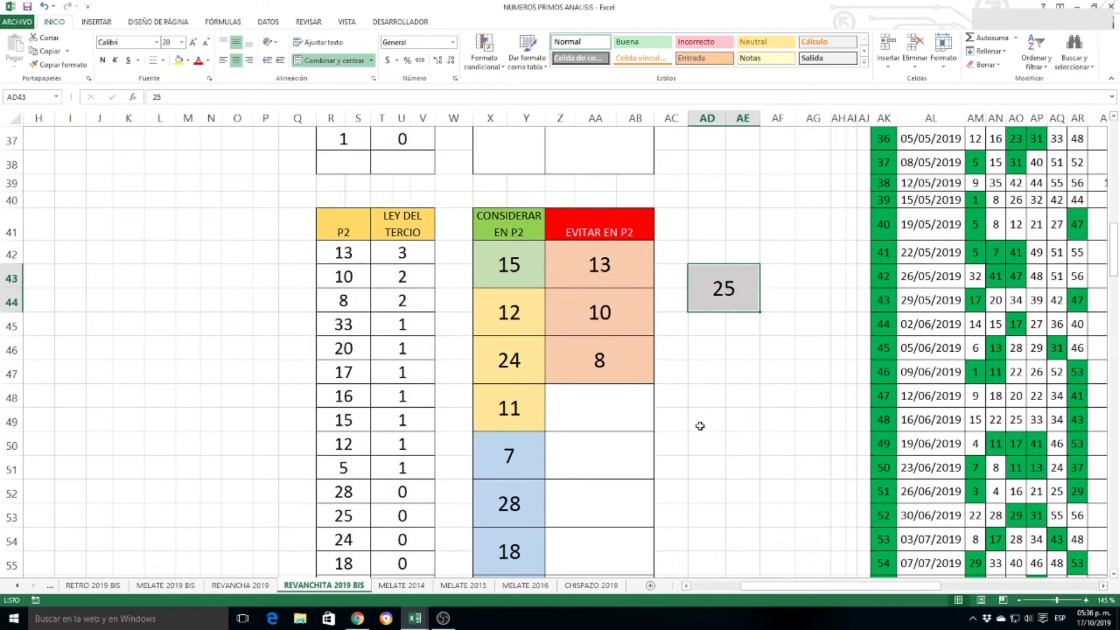
scroll(700, 426, down, 2)
scroll(700, 426, up, 1)
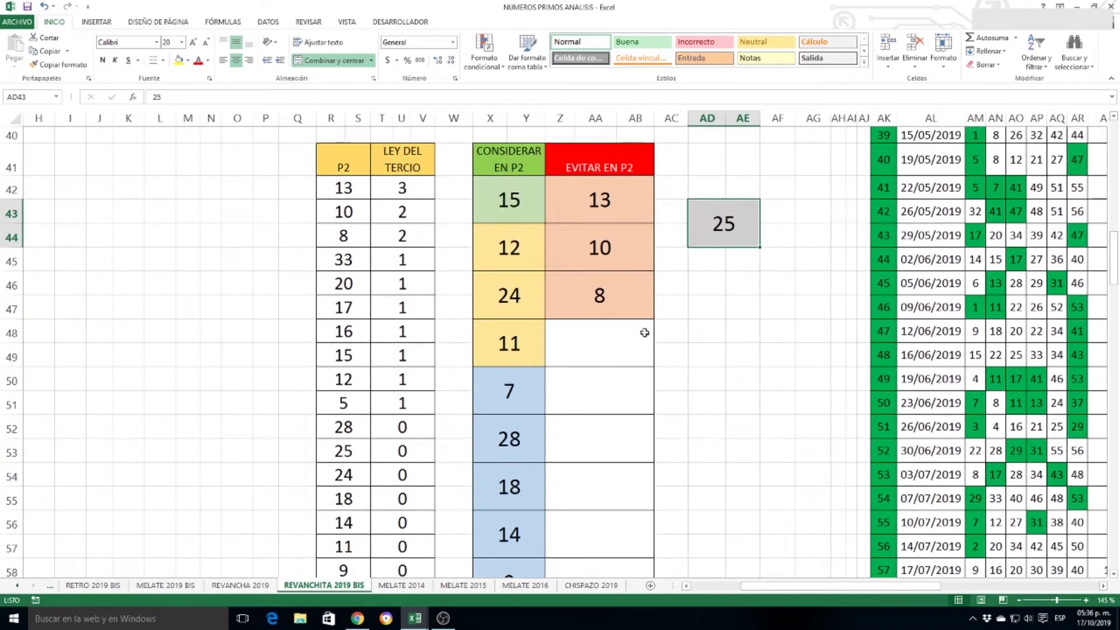
drag(512, 192, 513, 577)
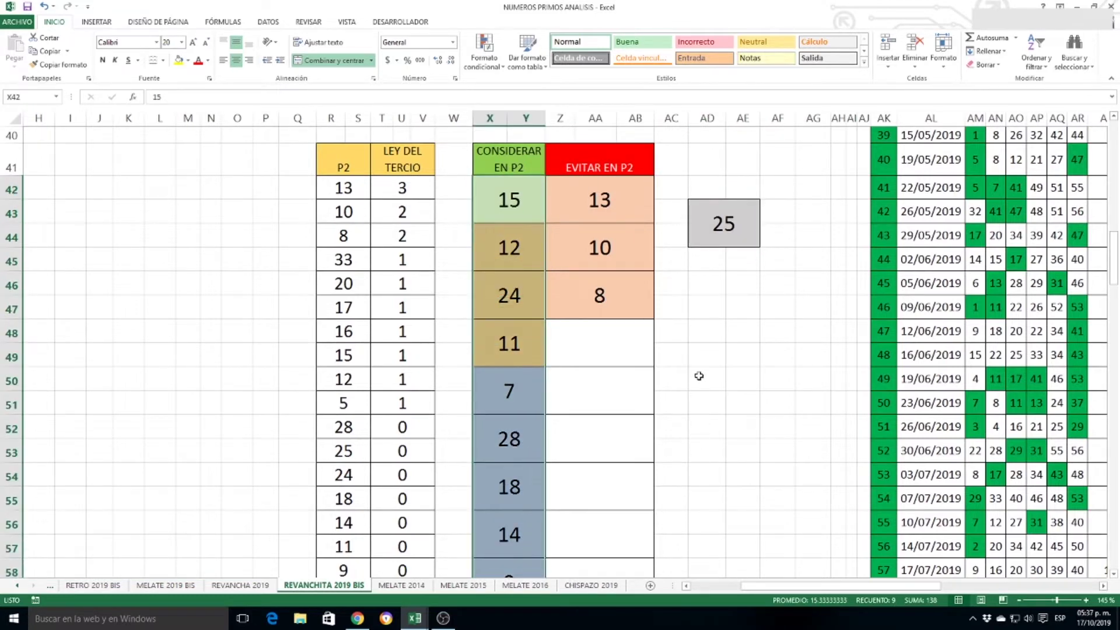
drag(347, 448, 394, 477)
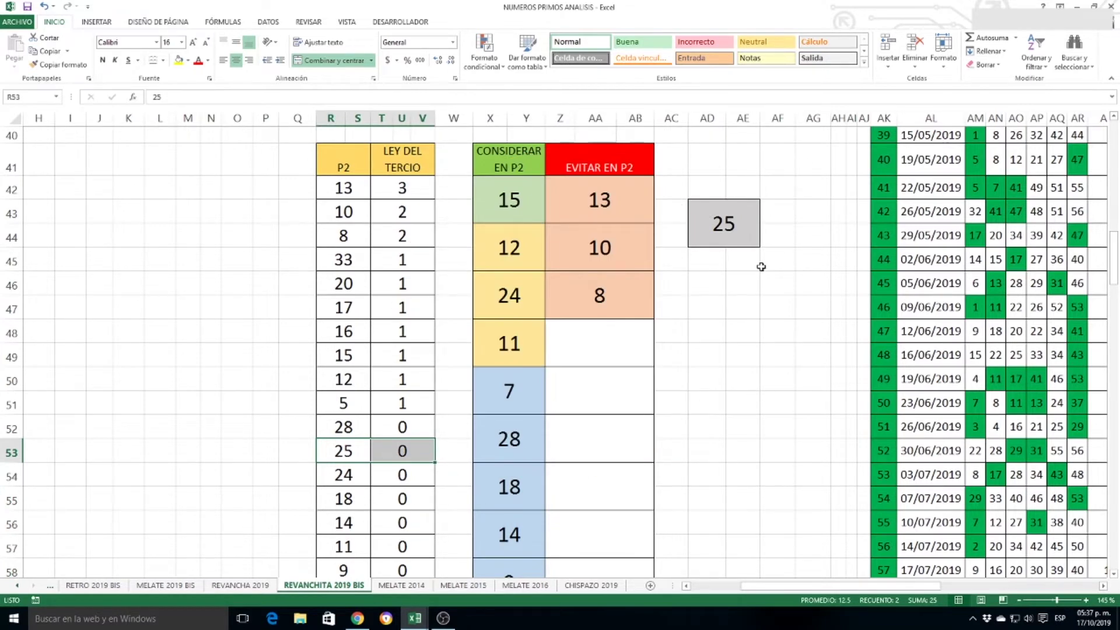
Check the drawn P3 number 26 against the P3 consider and avoid lists and its LEY DEL TERCIO row
scroll(760, 269, down, 5)
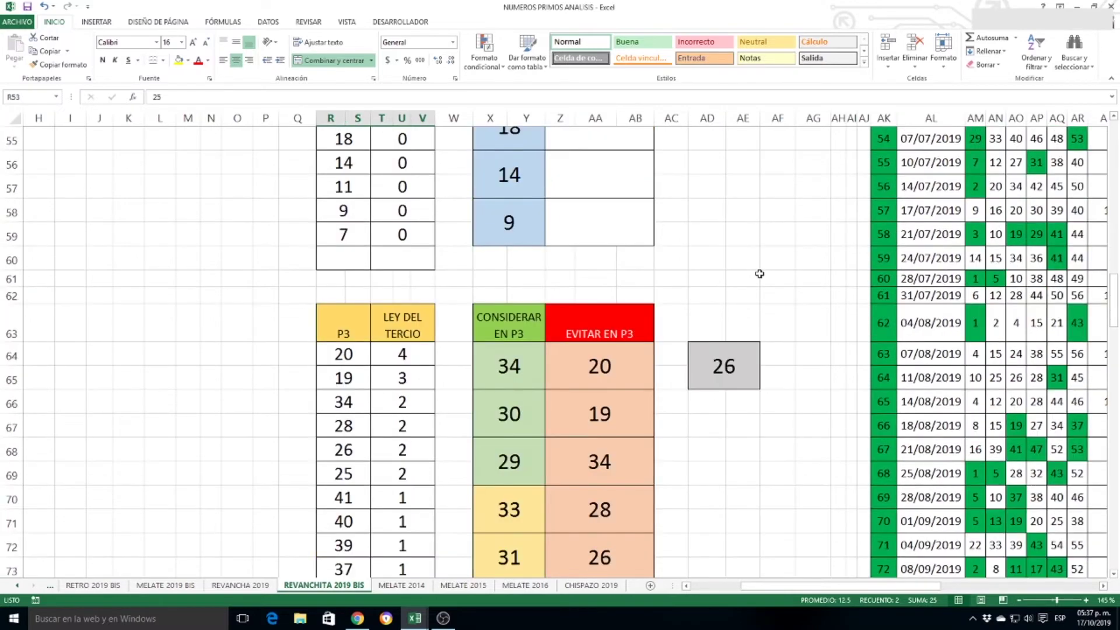
scroll(760, 273, down, 2)
click(739, 235)
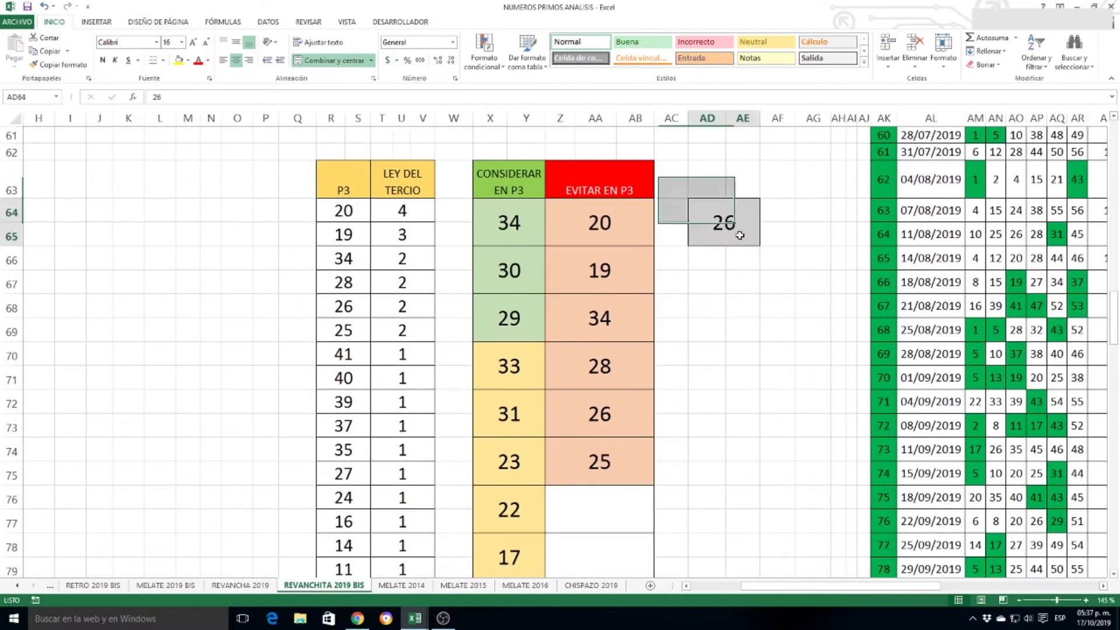
scroll(751, 293, down, 3)
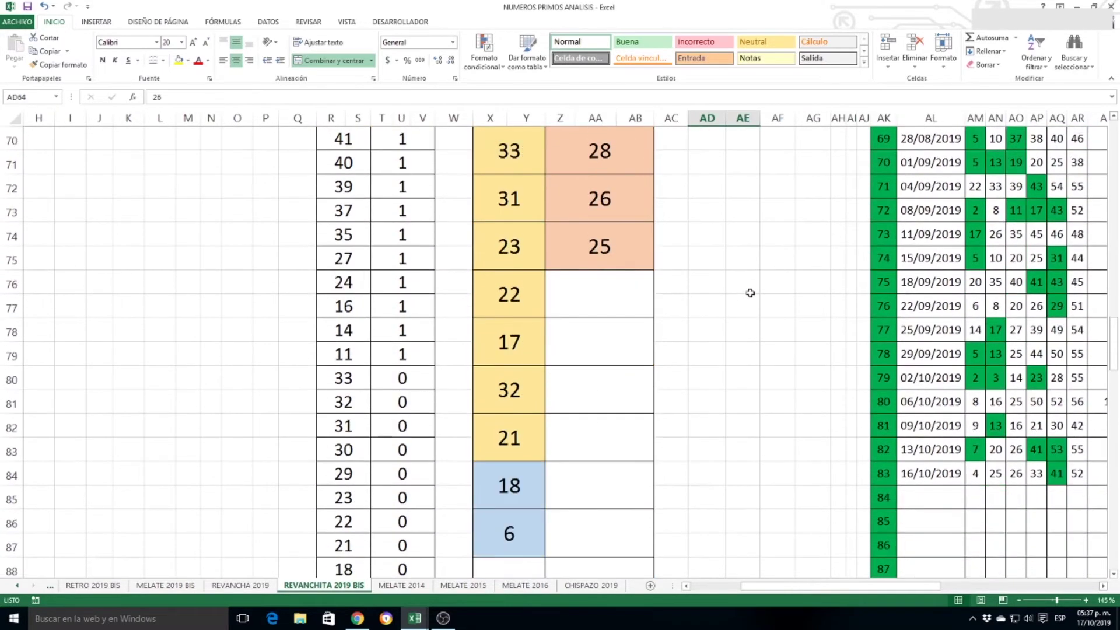
scroll(718, 292, up, 1)
click(649, 283)
scroll(671, 318, up, 1)
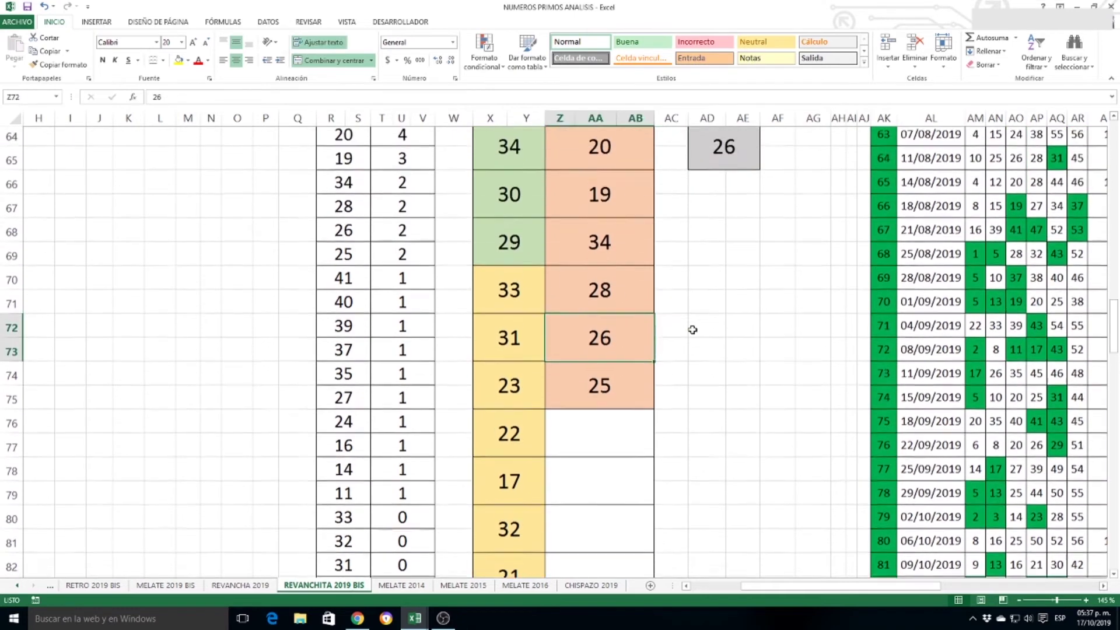
drag(353, 234, 400, 235)
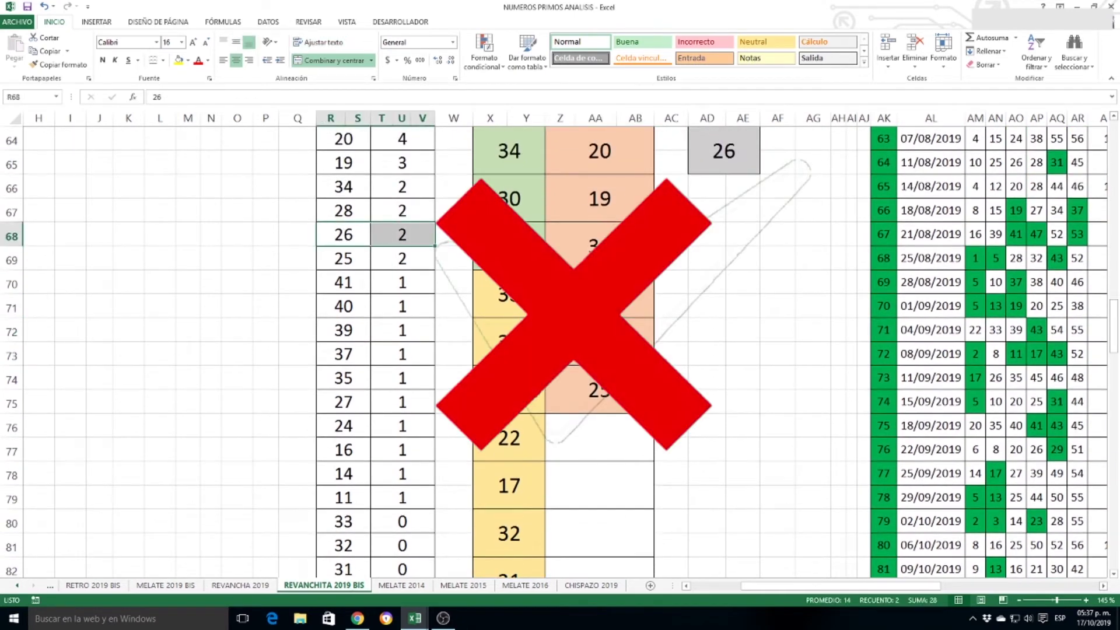
click(728, 164)
Check the drawn P4 number 33 against the CONSIDERAR EN P4 list
scroll(733, 330, down, 6)
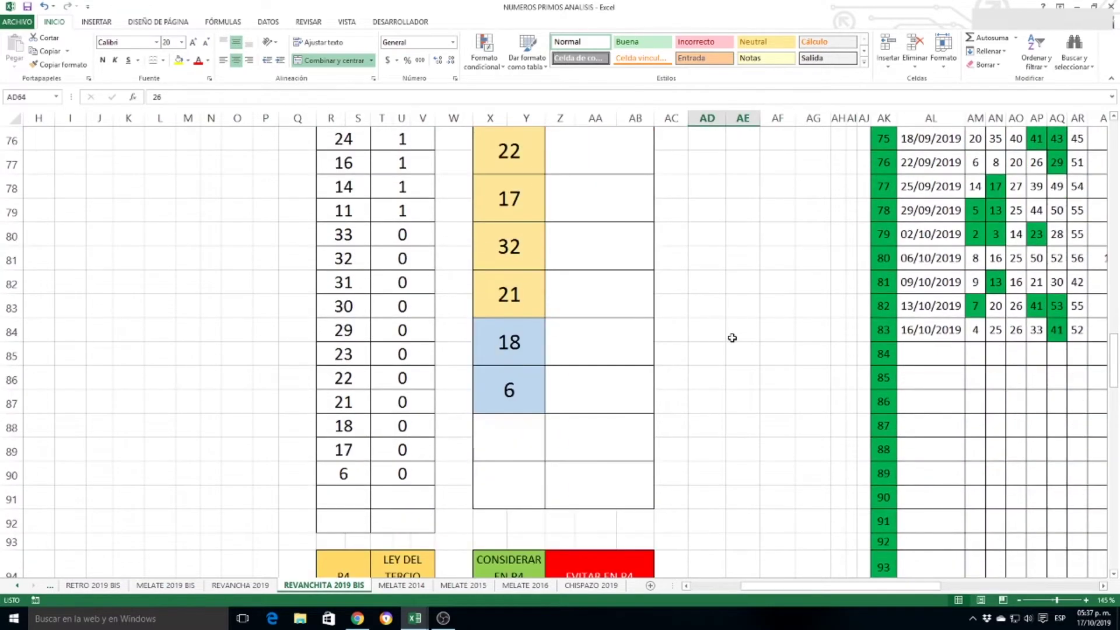
scroll(733, 338, down, 2)
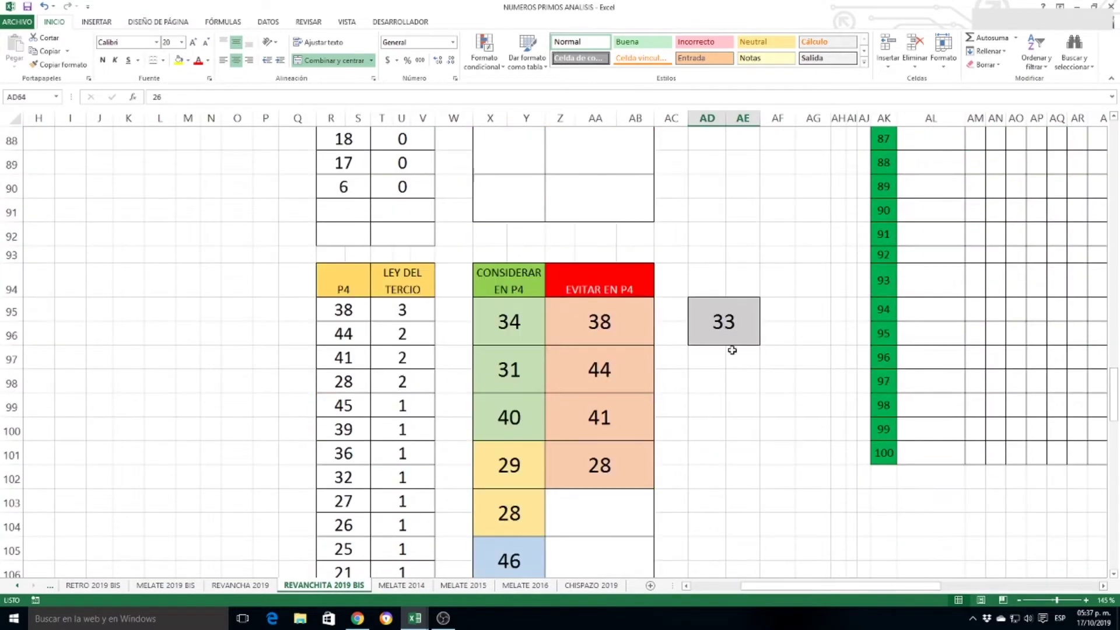
click(724, 332)
scroll(728, 376, down, 2)
scroll(728, 378, down, 2)
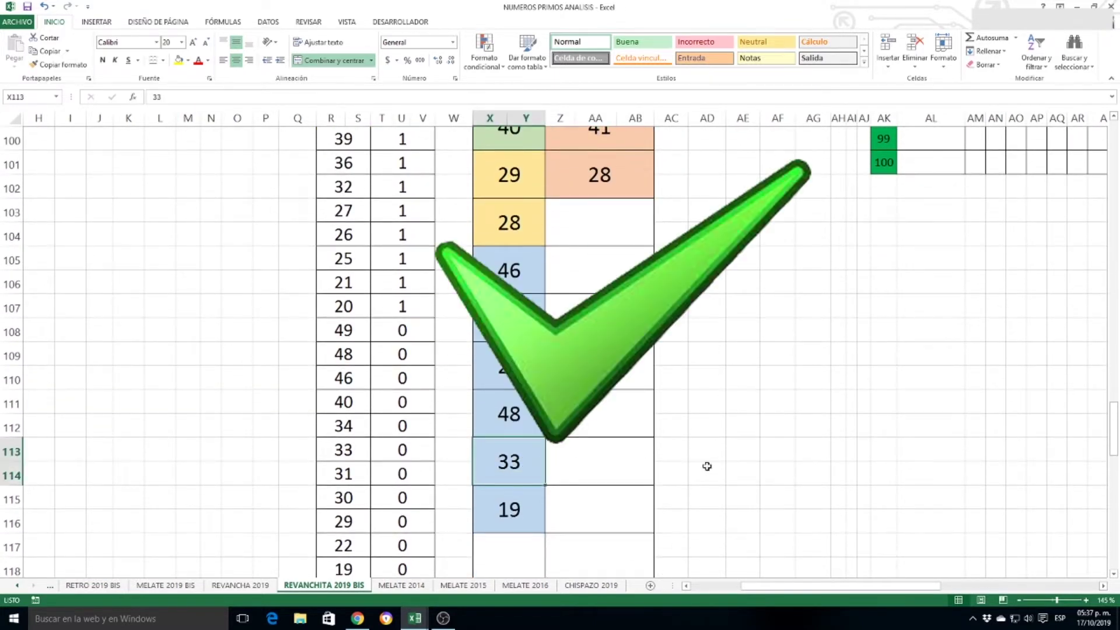
scroll(730, 427, up, 2)
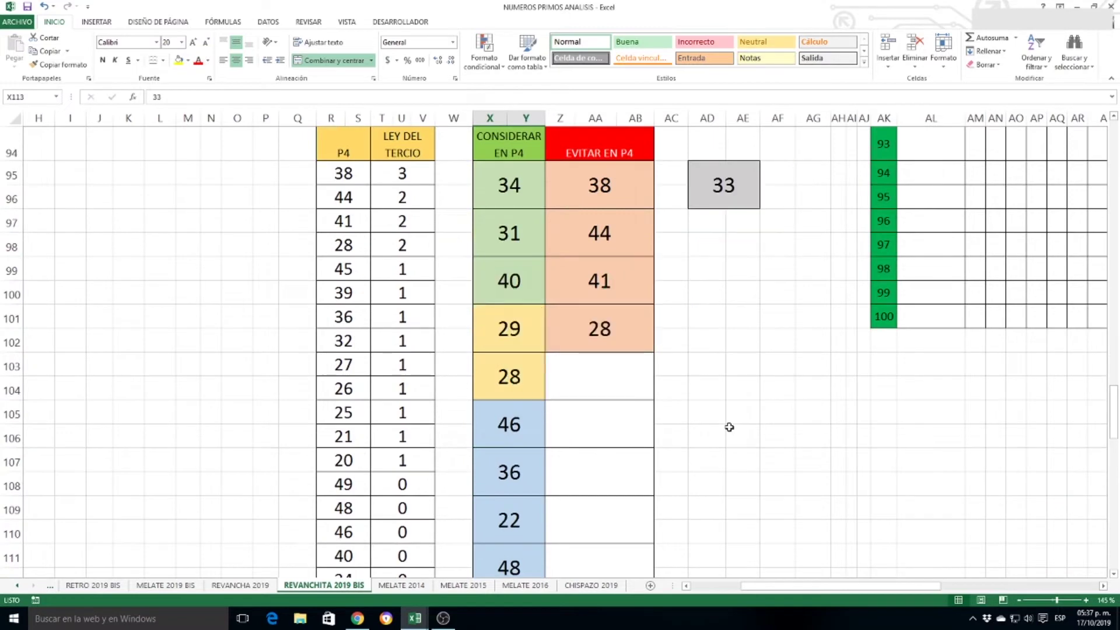
Check the drawn P5 number 41 against the blue entries under EVITAR EN P5 and its LEY DEL TERCIO row
scroll(729, 427, down, 8)
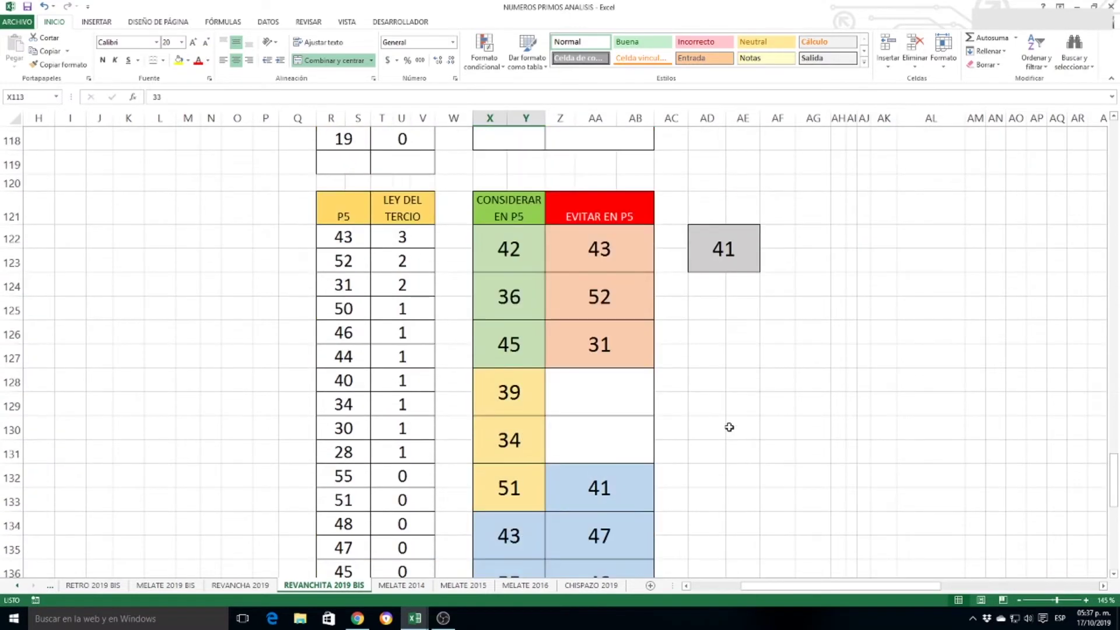
click(733, 257)
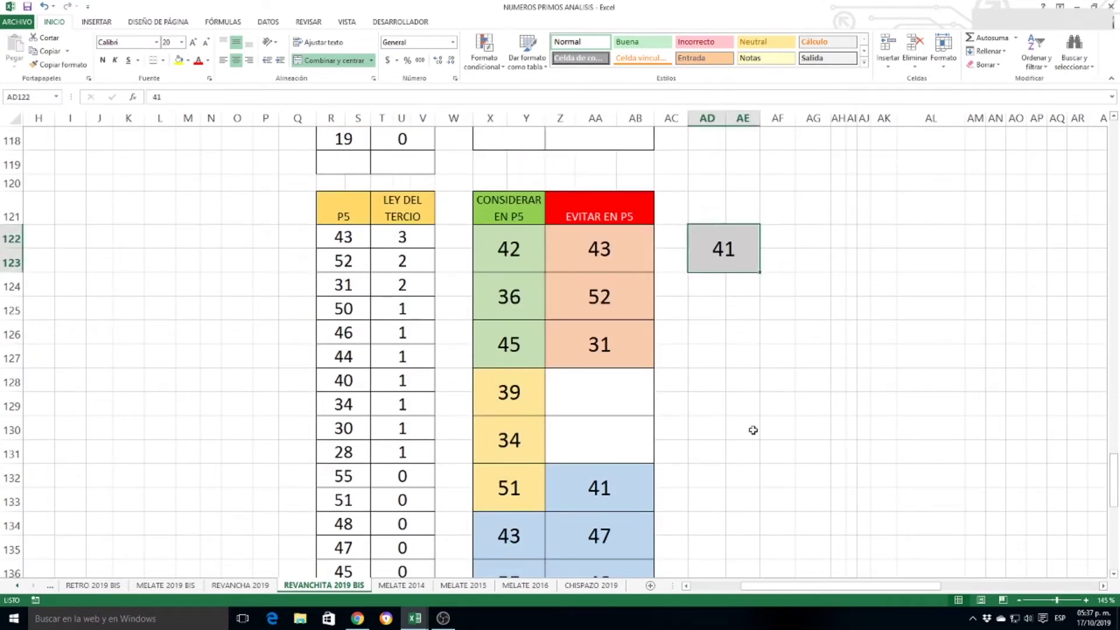
click(582, 499)
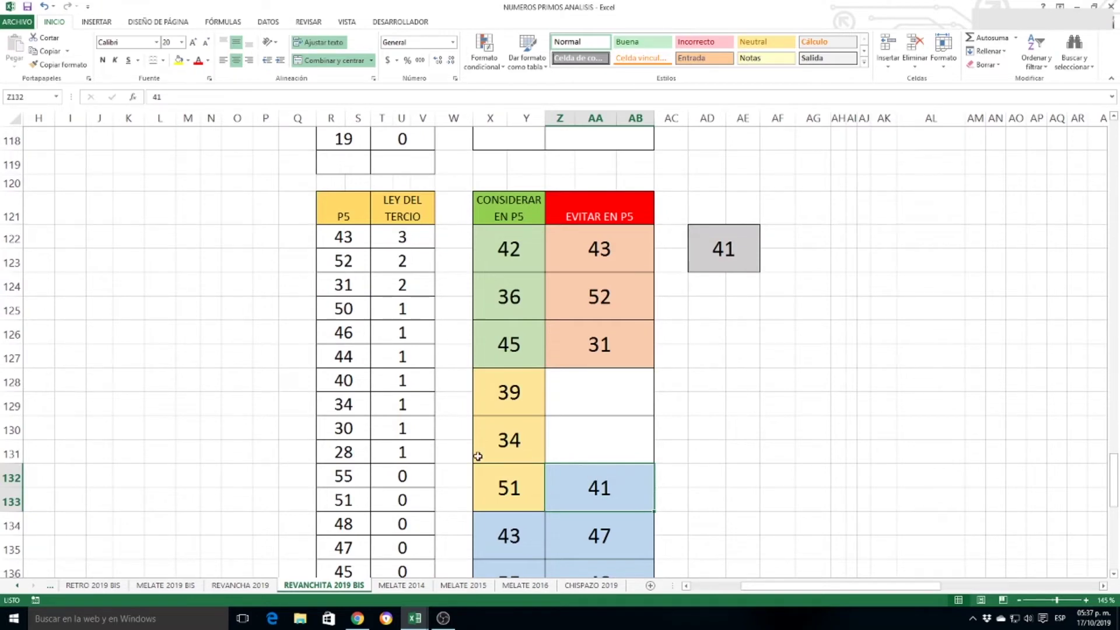
scroll(460, 467, down, 2)
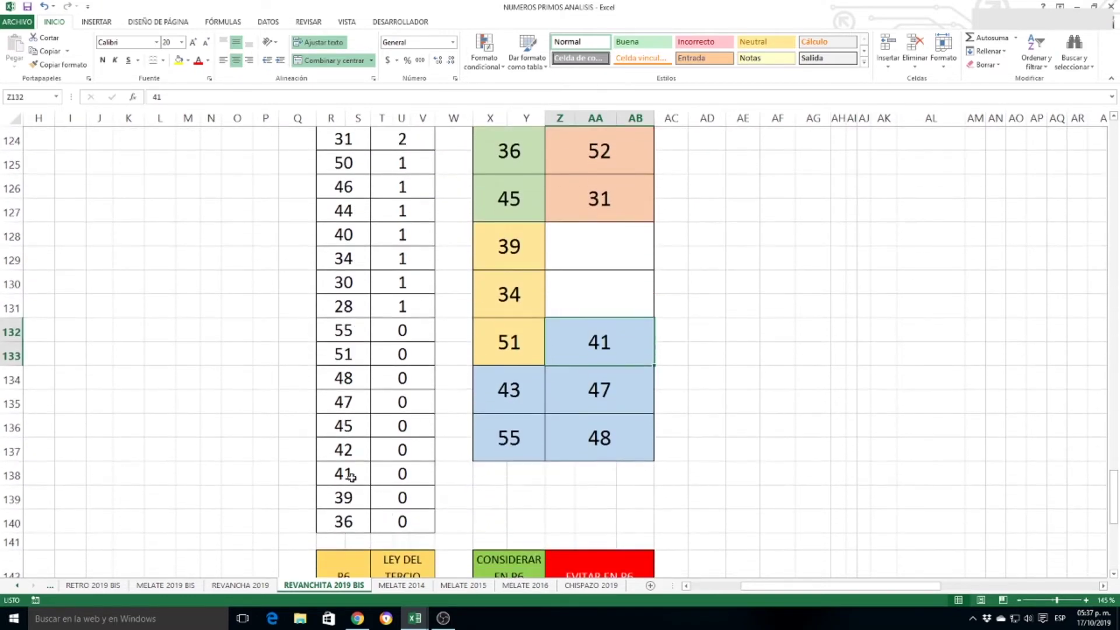
drag(350, 474, 397, 474)
scroll(690, 482, up, 1)
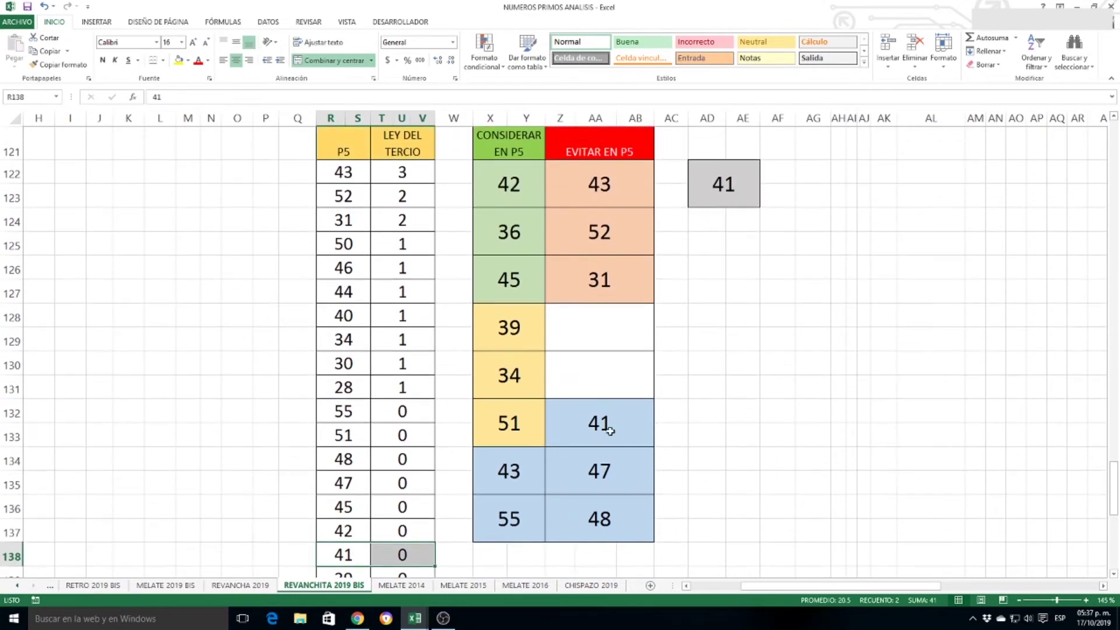
click(611, 432)
click(722, 184)
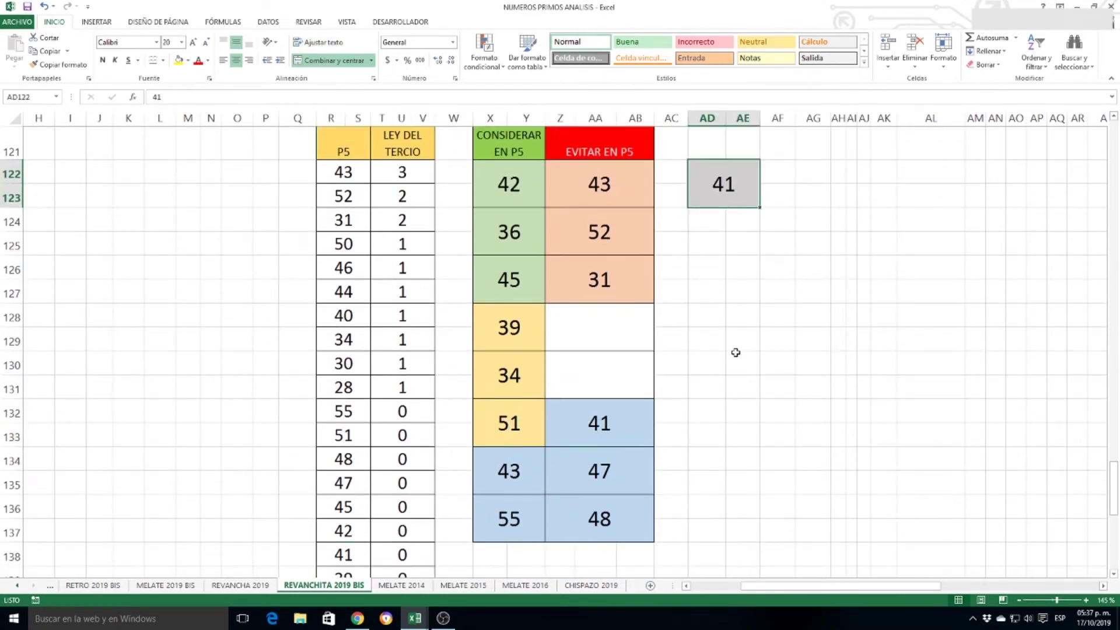
Check the drawn P6 number 52 against the CONSIDERAR EN P6 list
scroll(739, 315, down, 4)
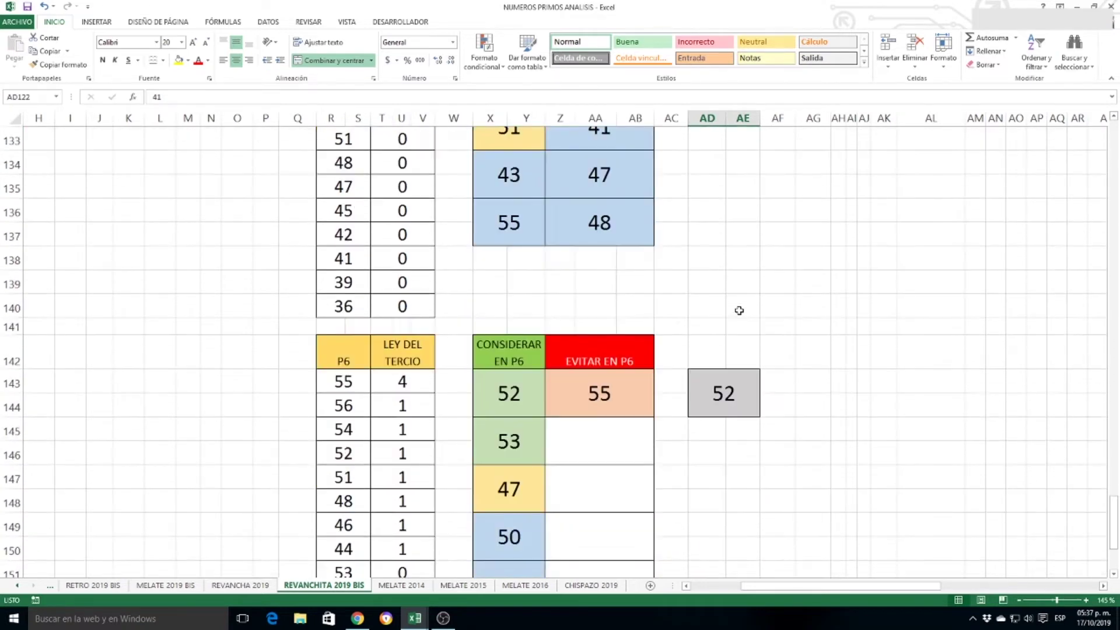
scroll(740, 310, down, 2)
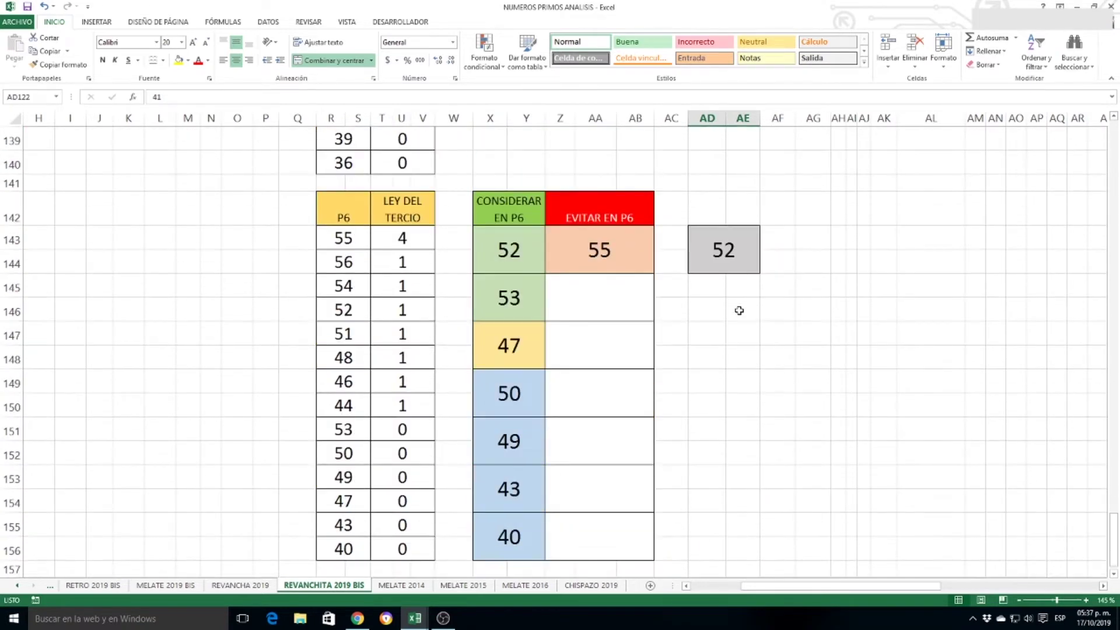
click(738, 247)
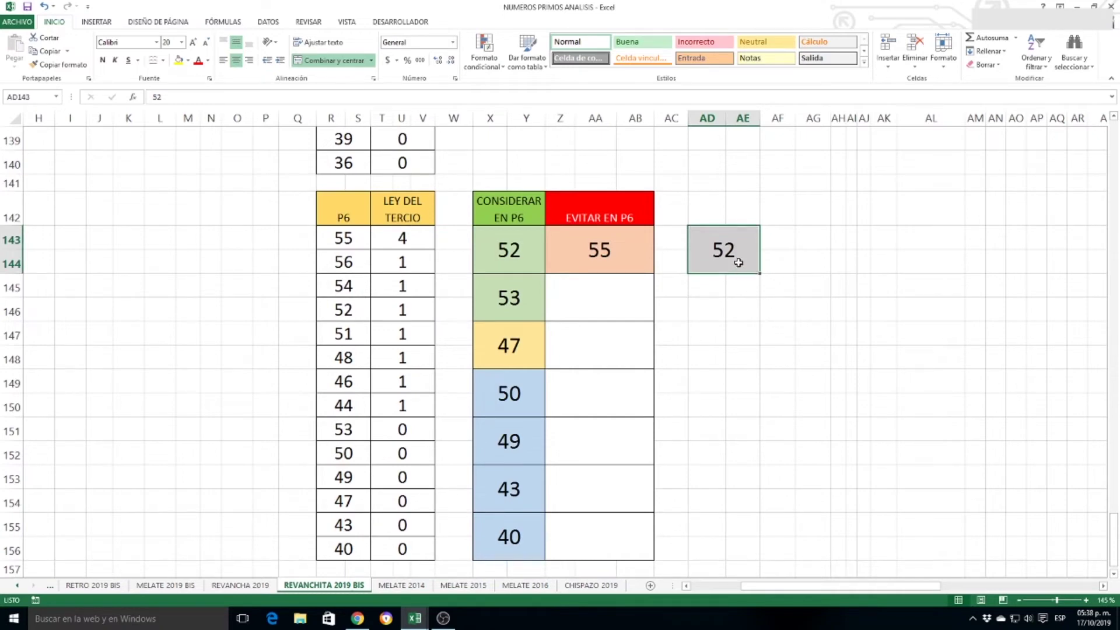
click(512, 251)
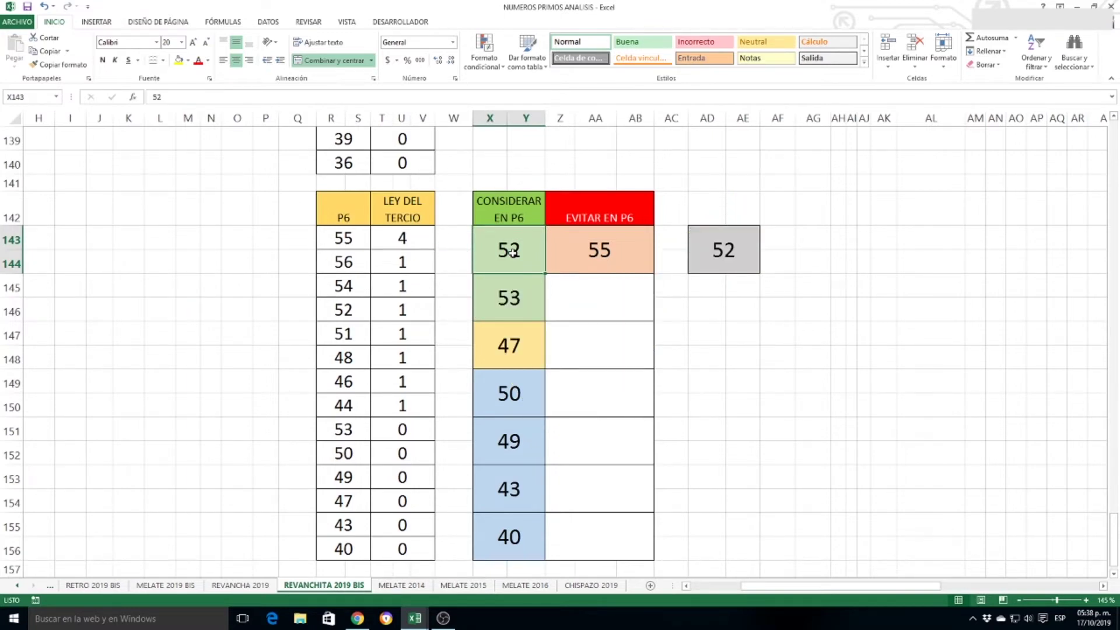
click(741, 256)
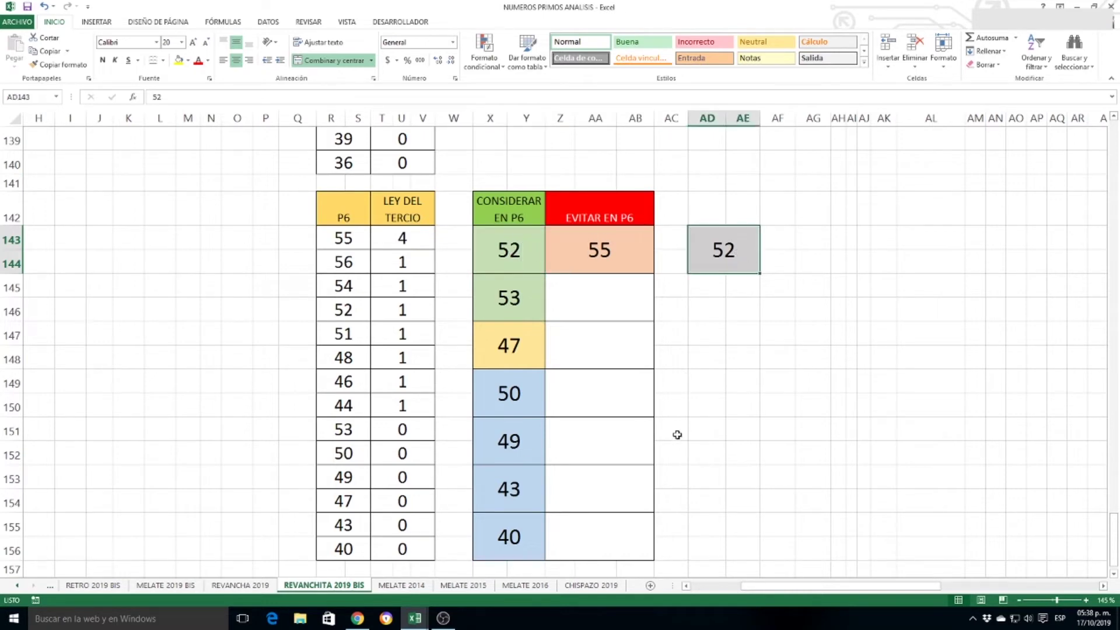
Return to the top of the Revanchita analysis and switch to the NUMEROS PRIMOS PRONOSTICO workbook's REVANCHITA 2019 BIS sheet
scroll(680, 439, up, 20)
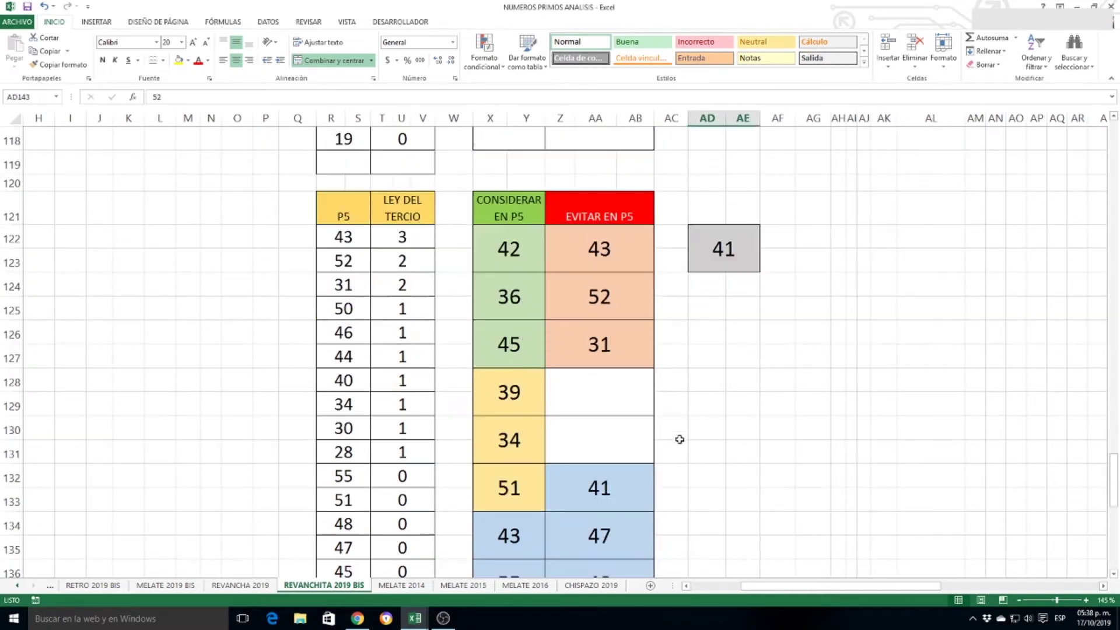
scroll(680, 440, up, 15)
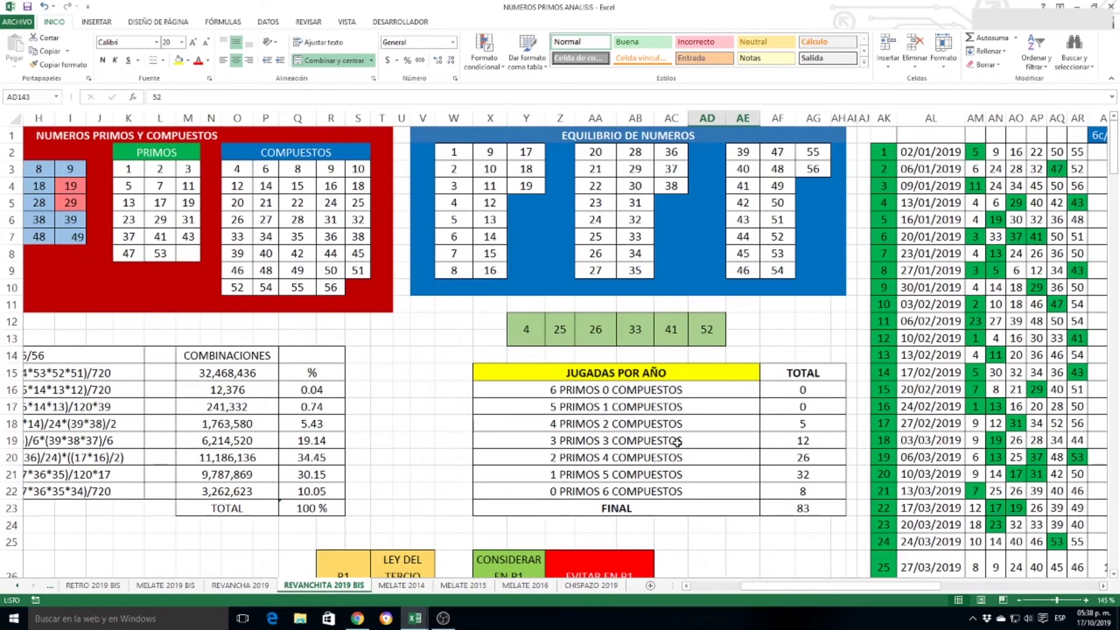
click(415, 618)
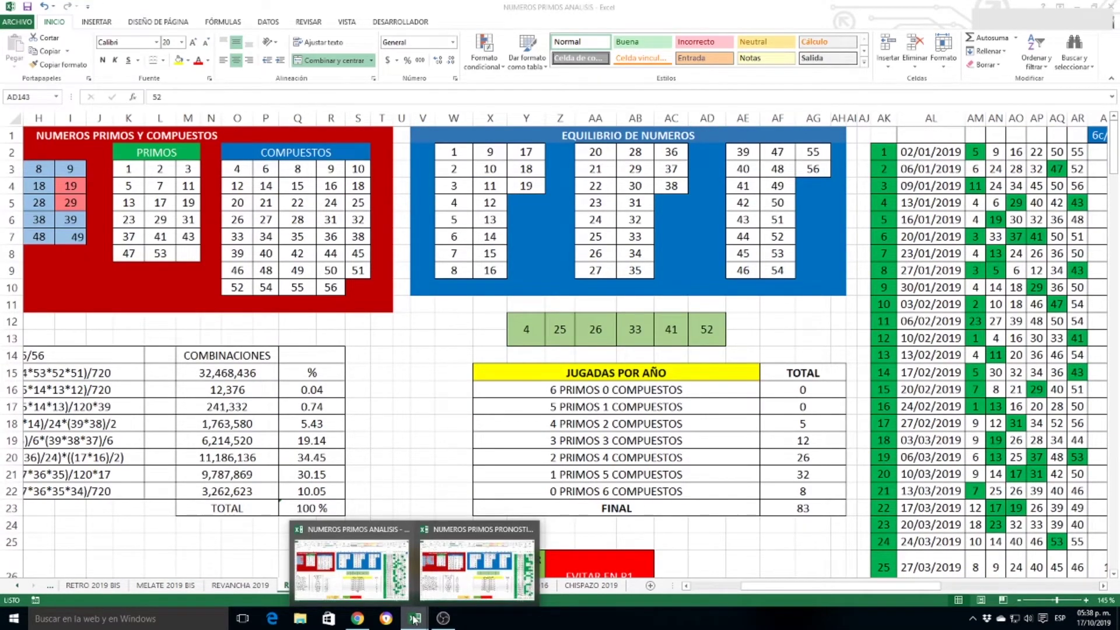
click(442, 581)
key(ctrl+Page_Down)
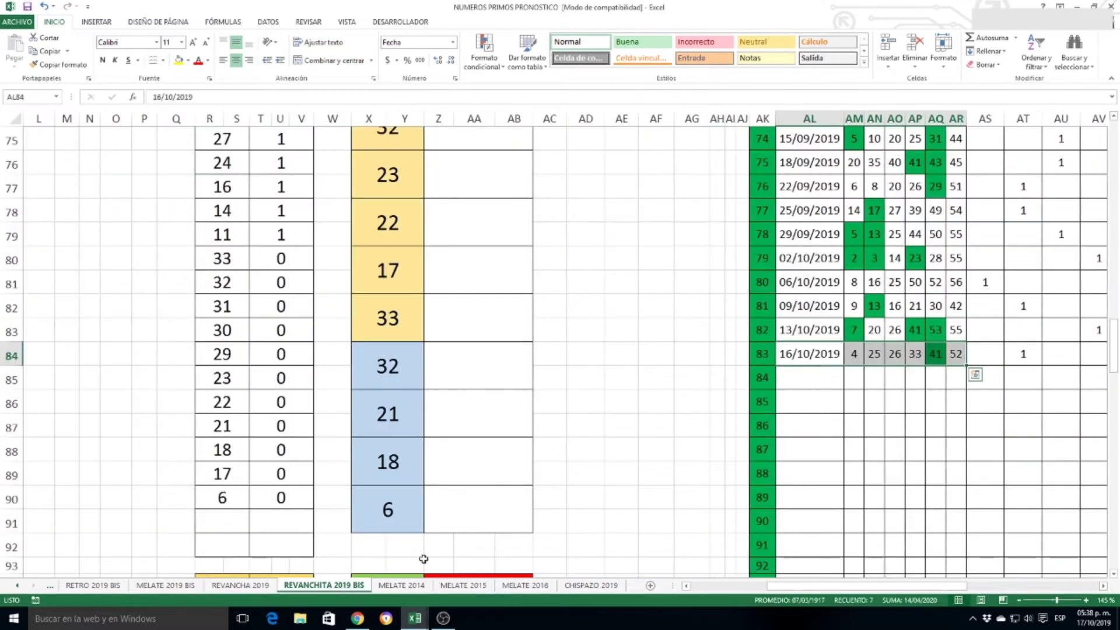
Examine the 16/10/2019 row in the draw history, including its prime number 41
click(919, 380)
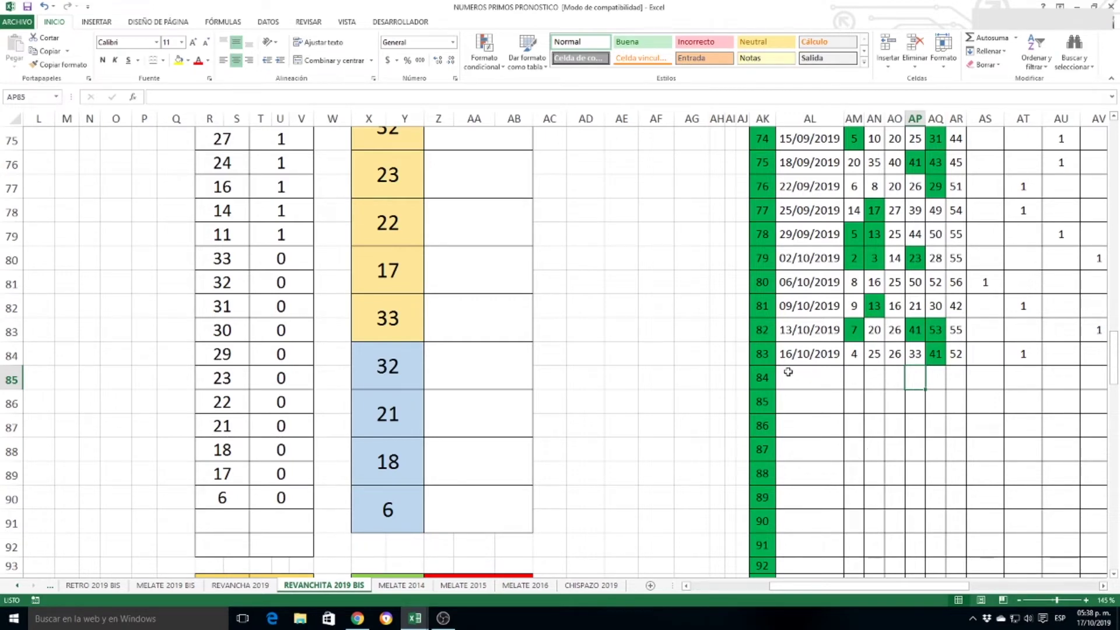
click(743, 355)
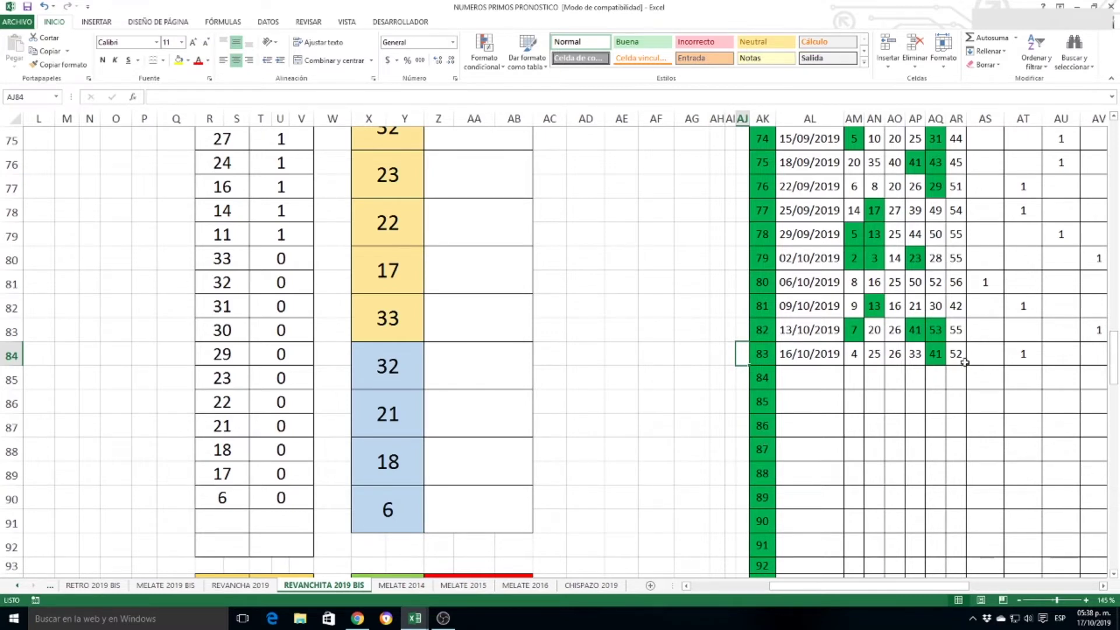
click(940, 357)
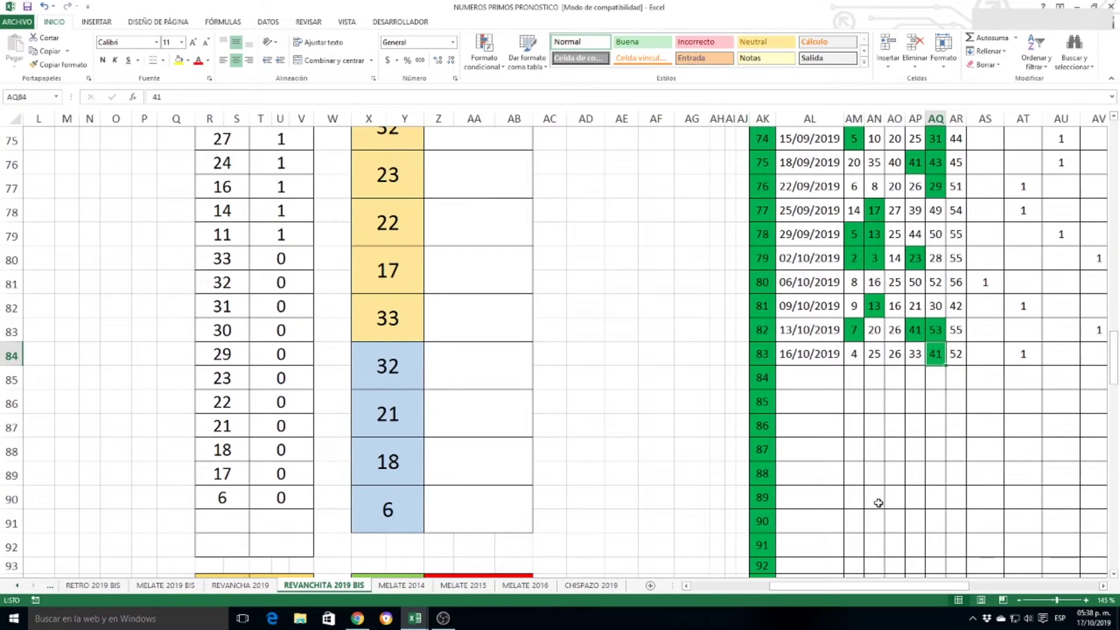
Compare the 3 PRIMOS 3 COMPUESTOS and 2 PRIMOS 4 COMPUESTOS rows in JUGADAS POR AÑO with their totals and percentages
scroll(877, 500, up, 20)
scroll(770, 494, down, 1)
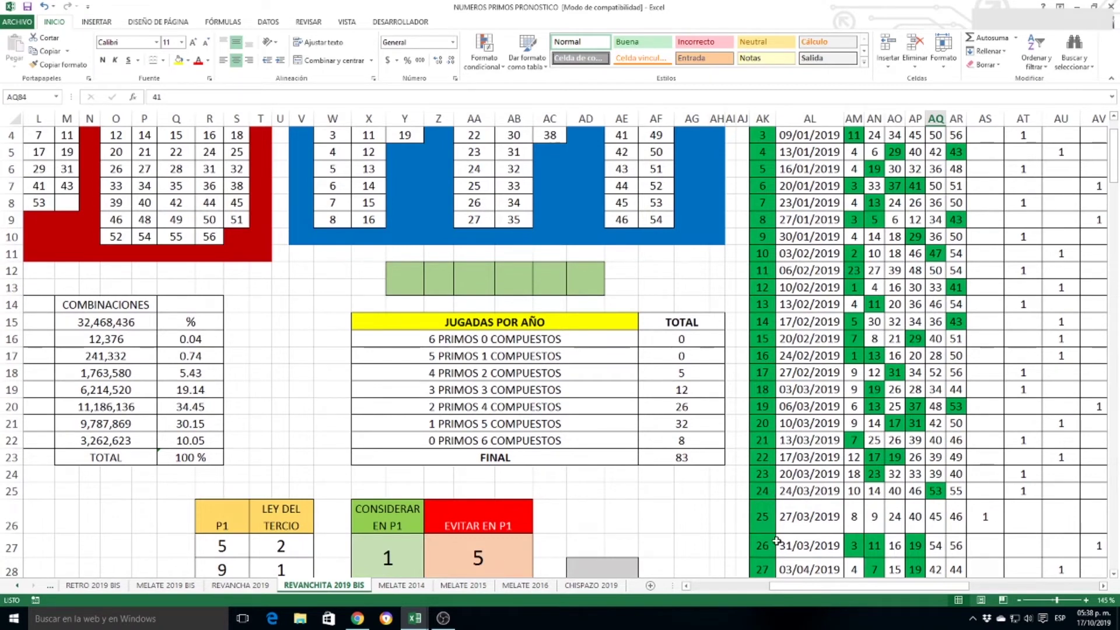
click(460, 389)
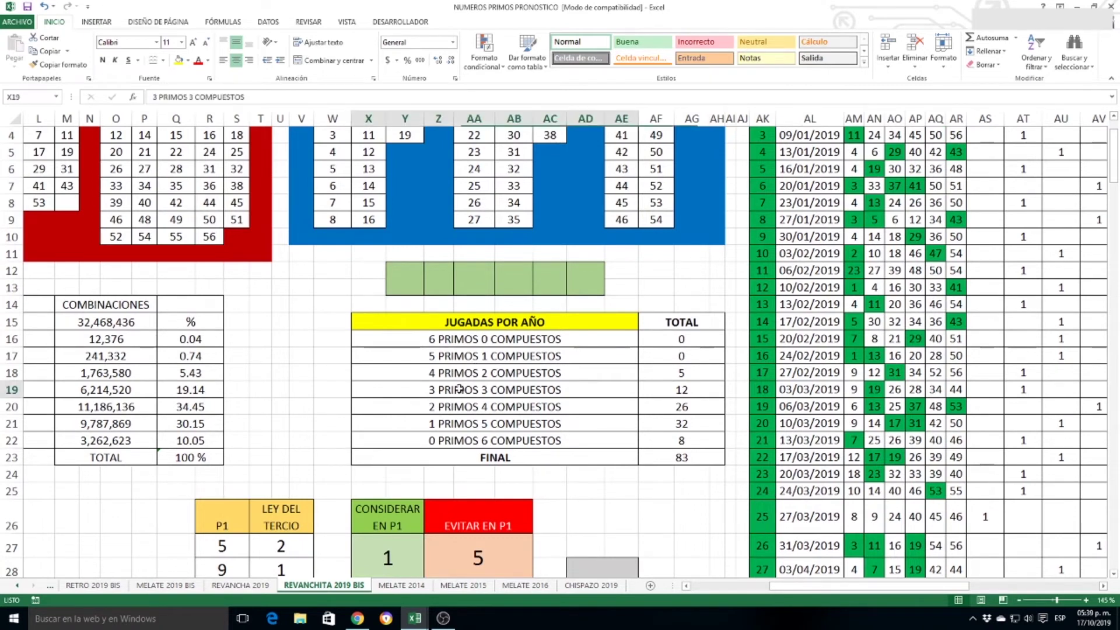
click(477, 406)
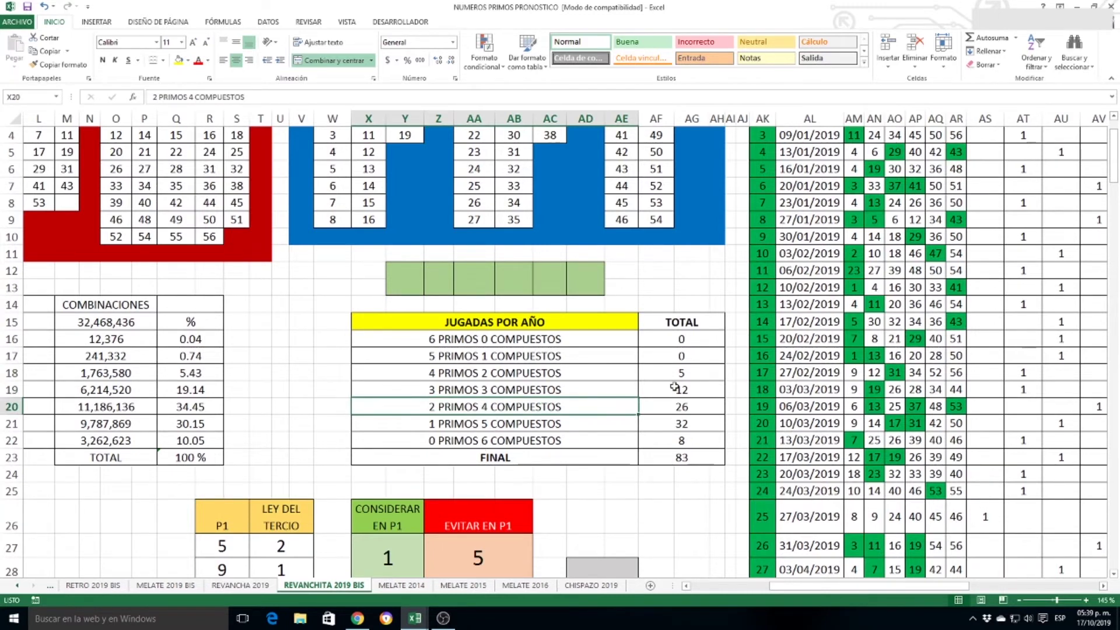
drag(708, 389, 201, 392)
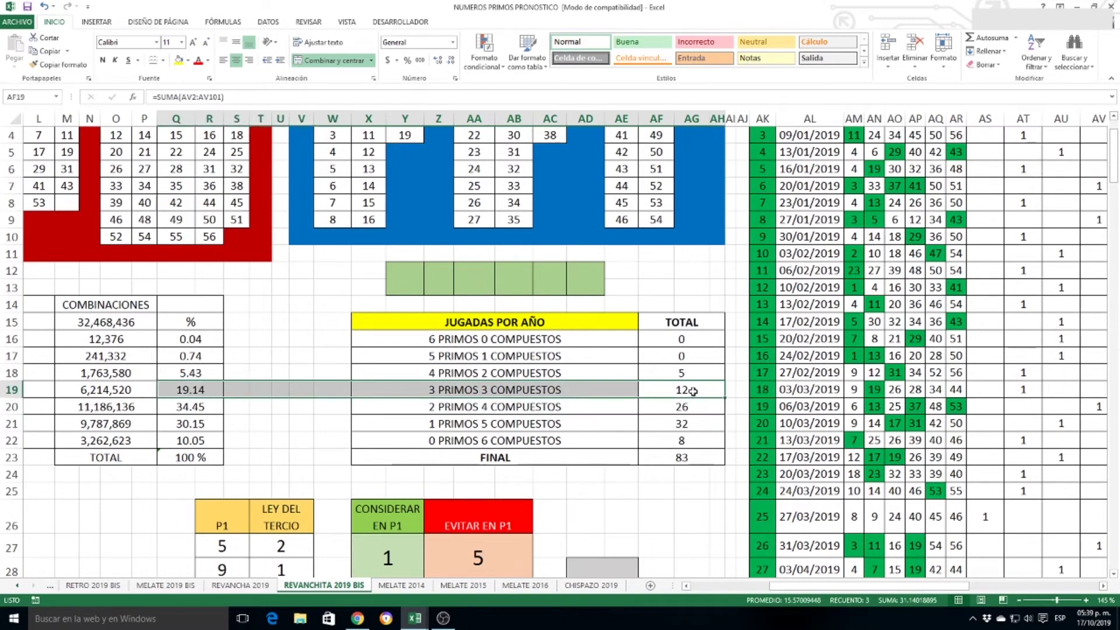
click(516, 409)
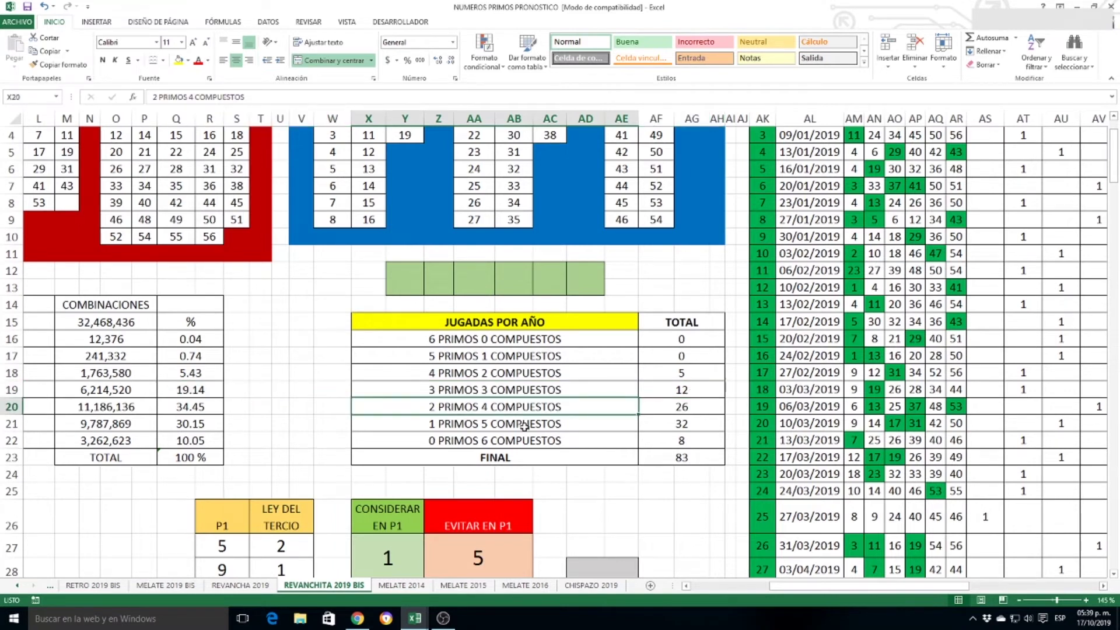
drag(676, 403, 191, 406)
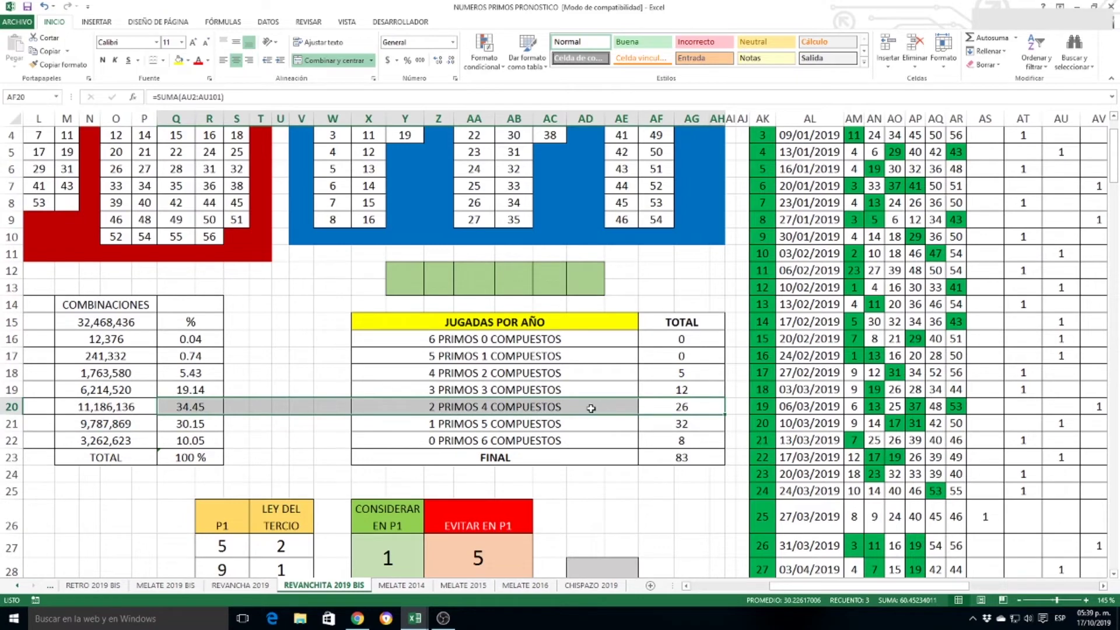
click(591, 409)
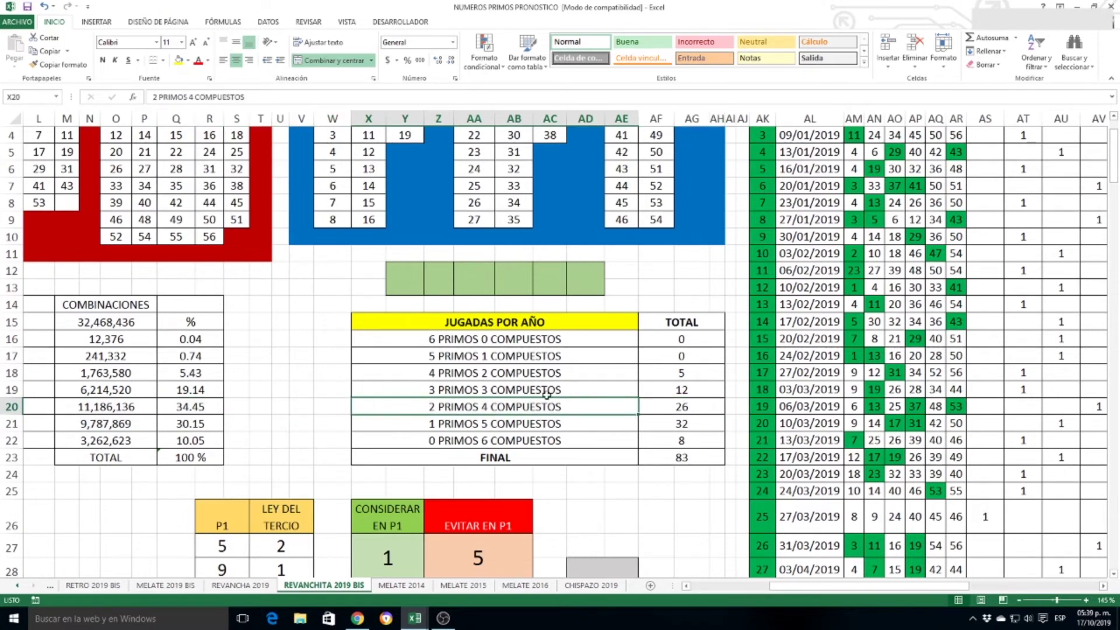
Go through the P1 consider and avoid lists, and highlight the P1 LEY DEL TERCIO rows from 9 down to 1
scroll(546, 396, down, 5)
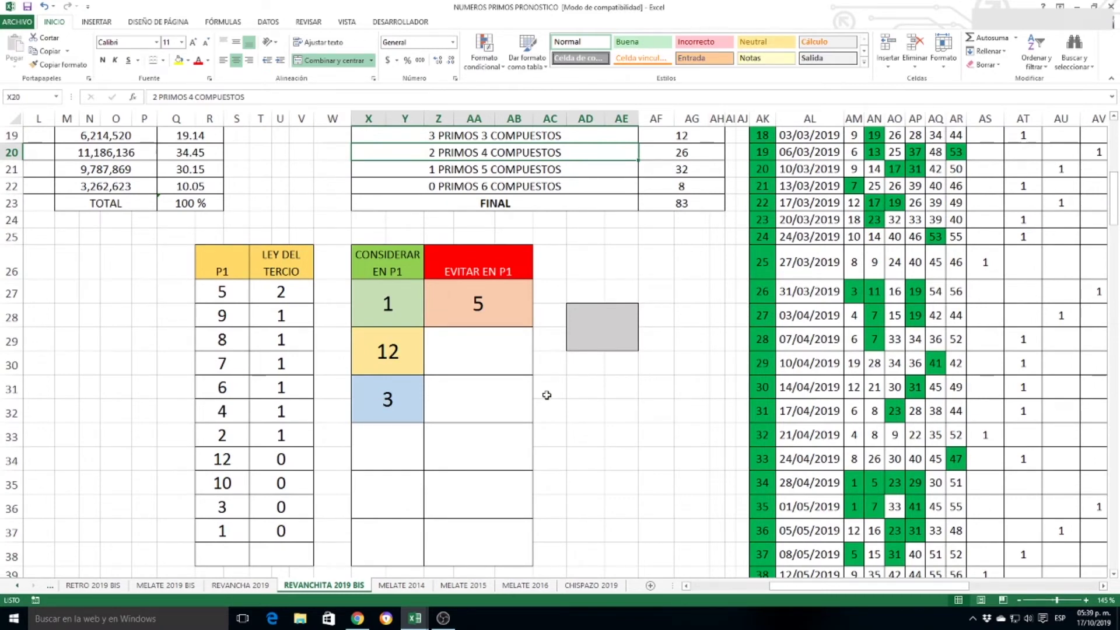
click(389, 308)
click(404, 363)
click(414, 400)
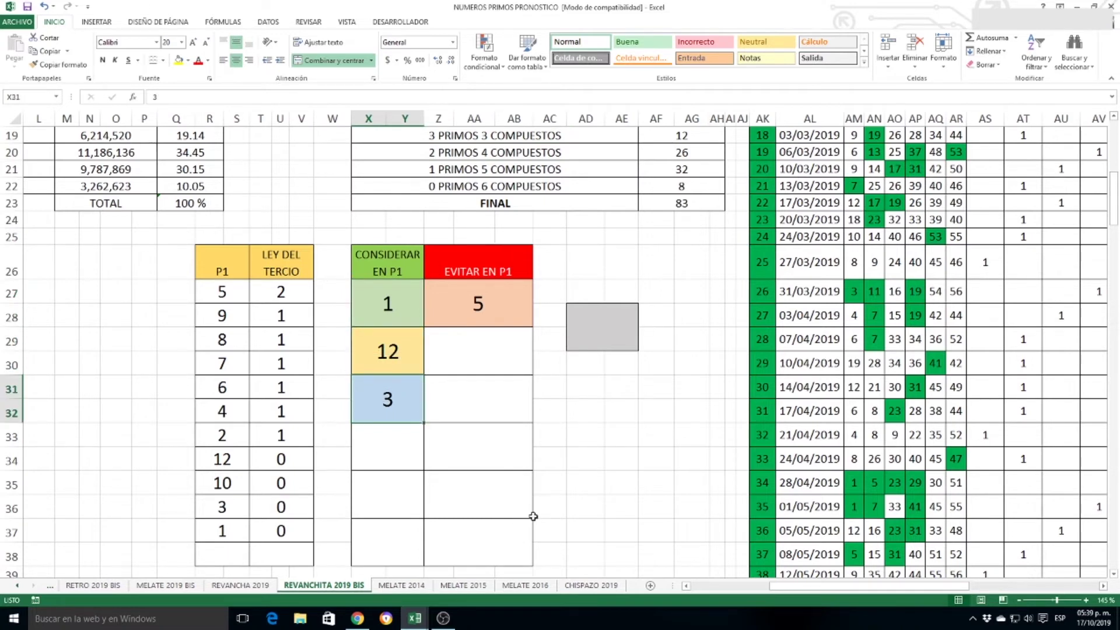
click(499, 305)
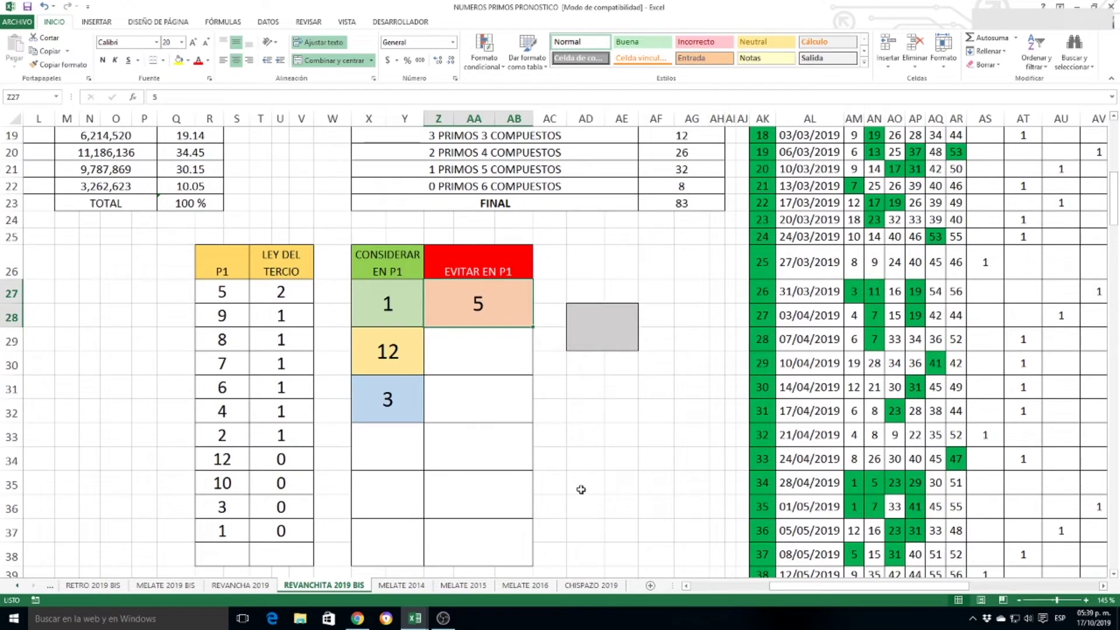
drag(403, 303, 389, 406)
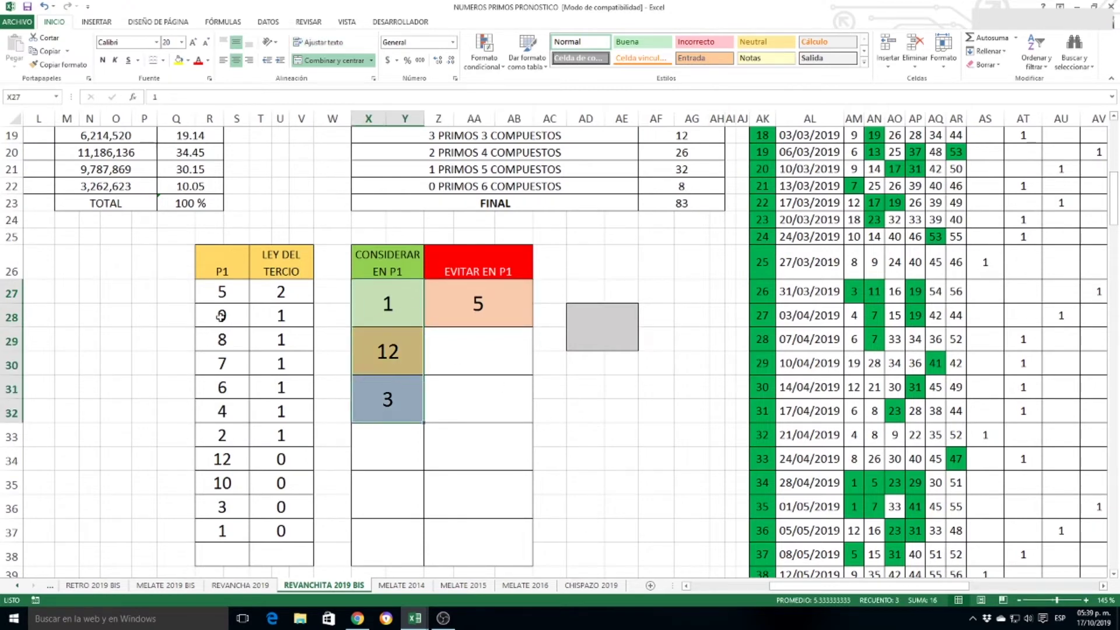
drag(221, 315, 284, 532)
Go through the green and yellow numbers listed under CONSIDERAR EN P2
scroll(642, 438, down, 3)
scroll(641, 437, down, 2)
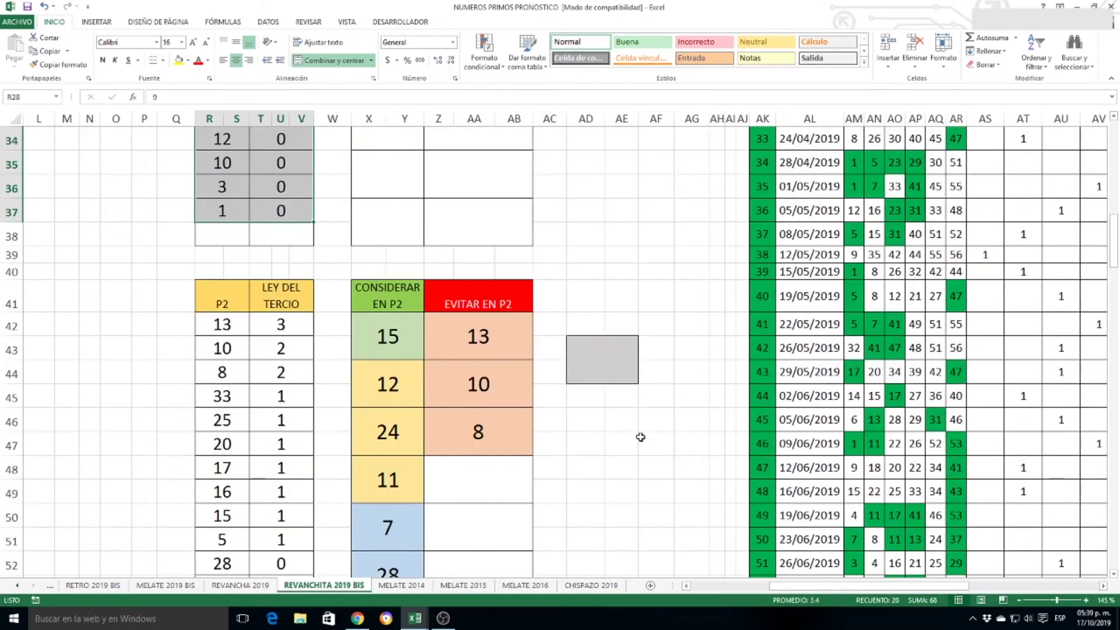
scroll(641, 437, down, 1)
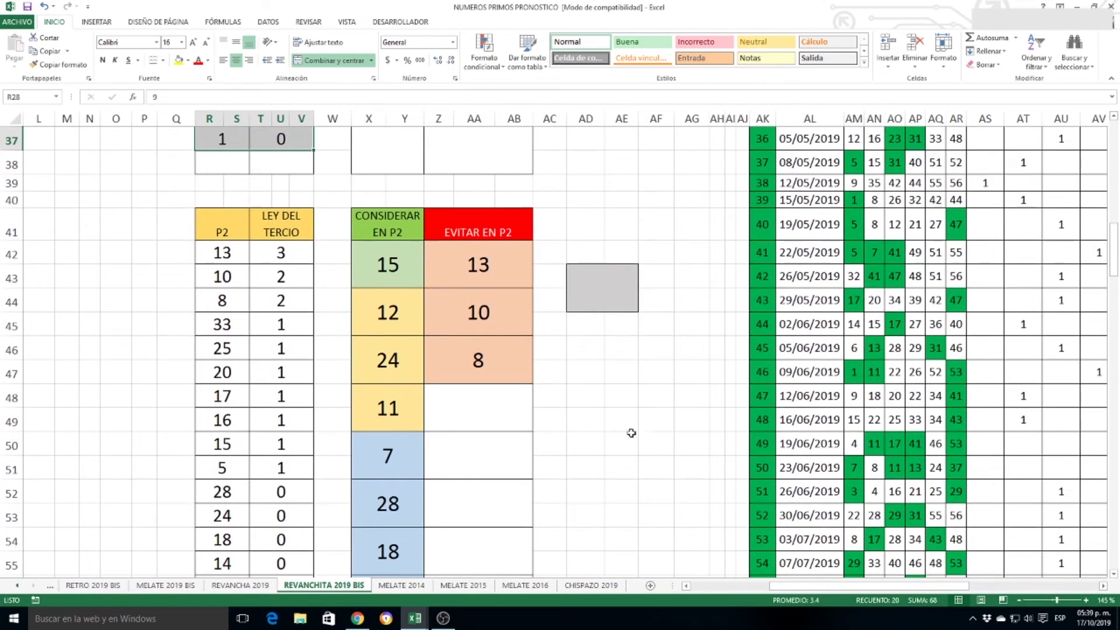
click(390, 313)
click(396, 360)
click(402, 400)
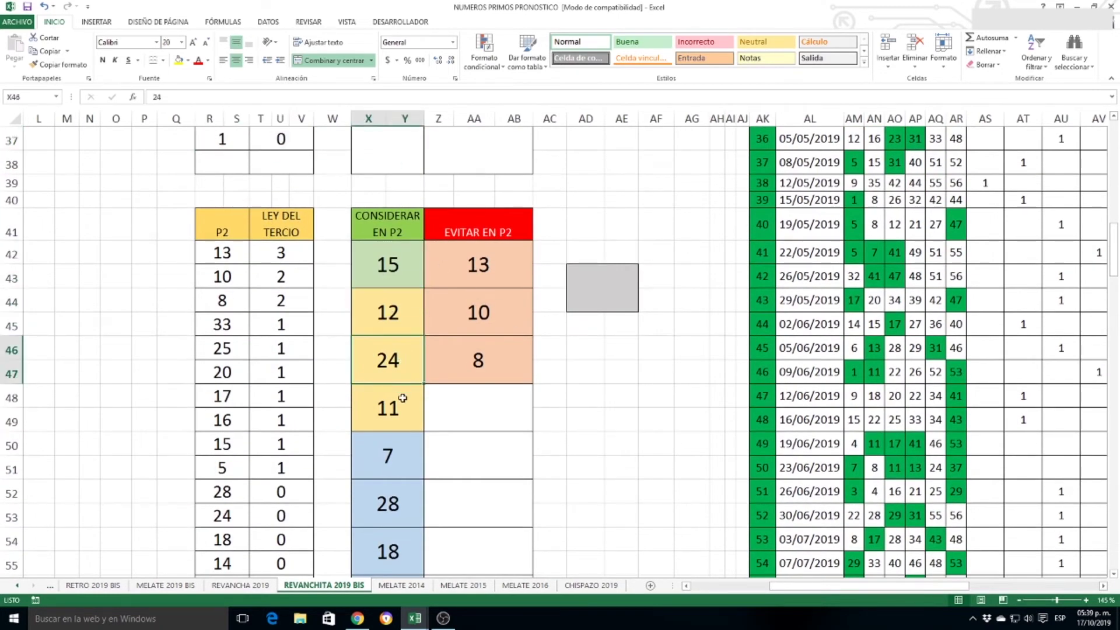
Go through the blue numbers under CONSIDERAR EN P2, from 7 down to 9
click(395, 455)
click(408, 503)
scroll(408, 503, down, 2)
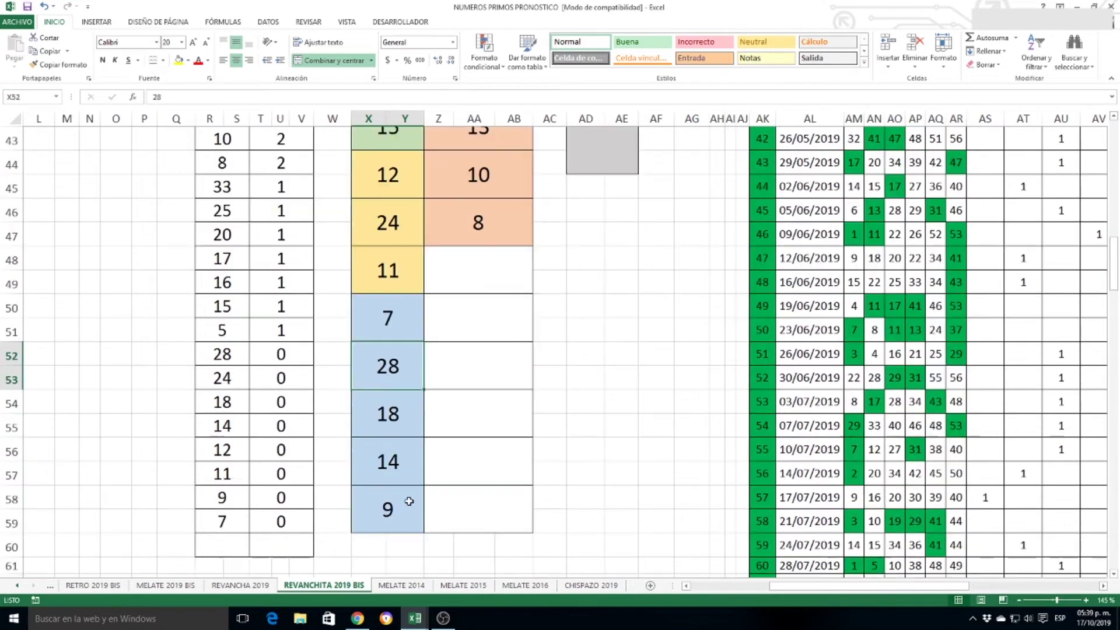
click(395, 409)
click(400, 469)
click(409, 517)
Review the numbers 13, 10 and 8 listed under EVITAR EN P2
scroll(620, 445, up, 2)
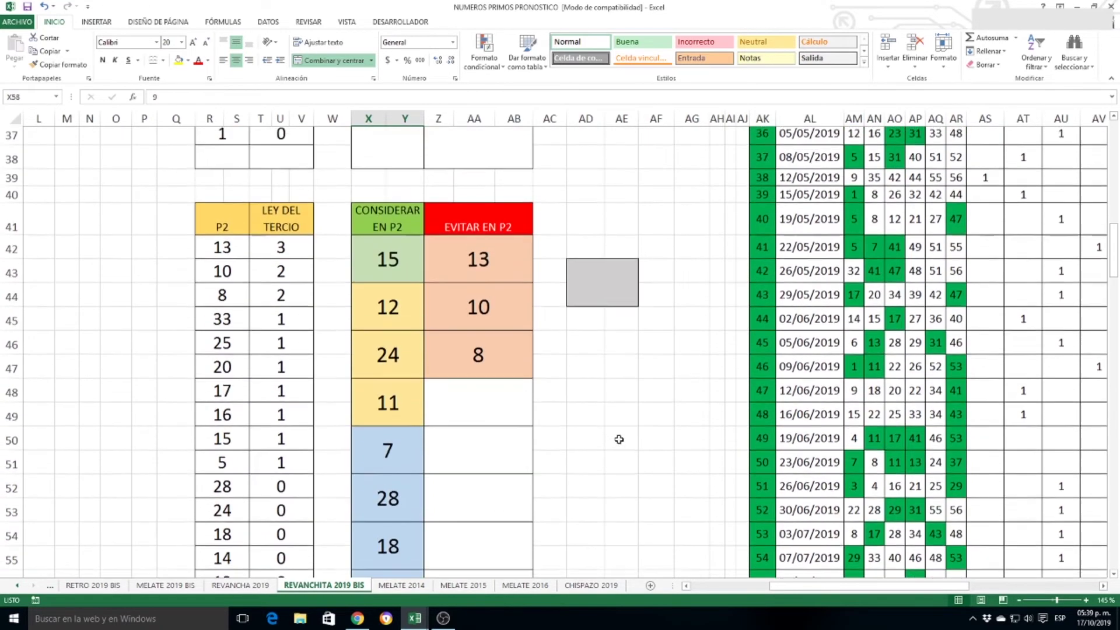
click(499, 273)
click(499, 321)
click(496, 362)
Go through the green and yellow numbers under CONSIDERAR EN P3, from 34 down to 33
scroll(545, 366, down, 7)
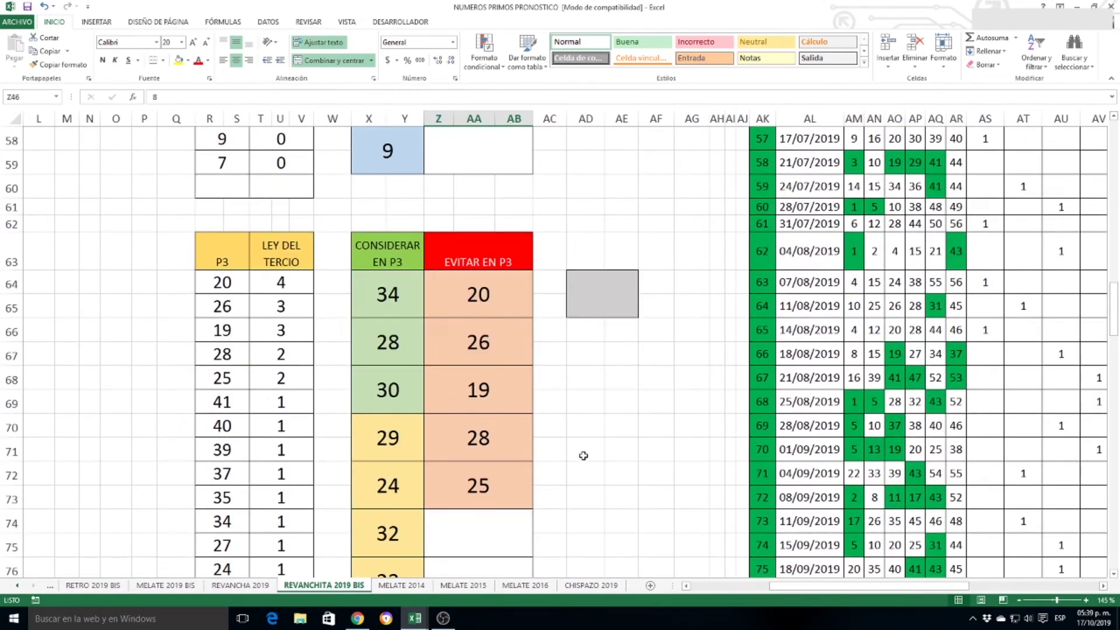
scroll(584, 455, down, 1)
click(396, 221)
click(402, 276)
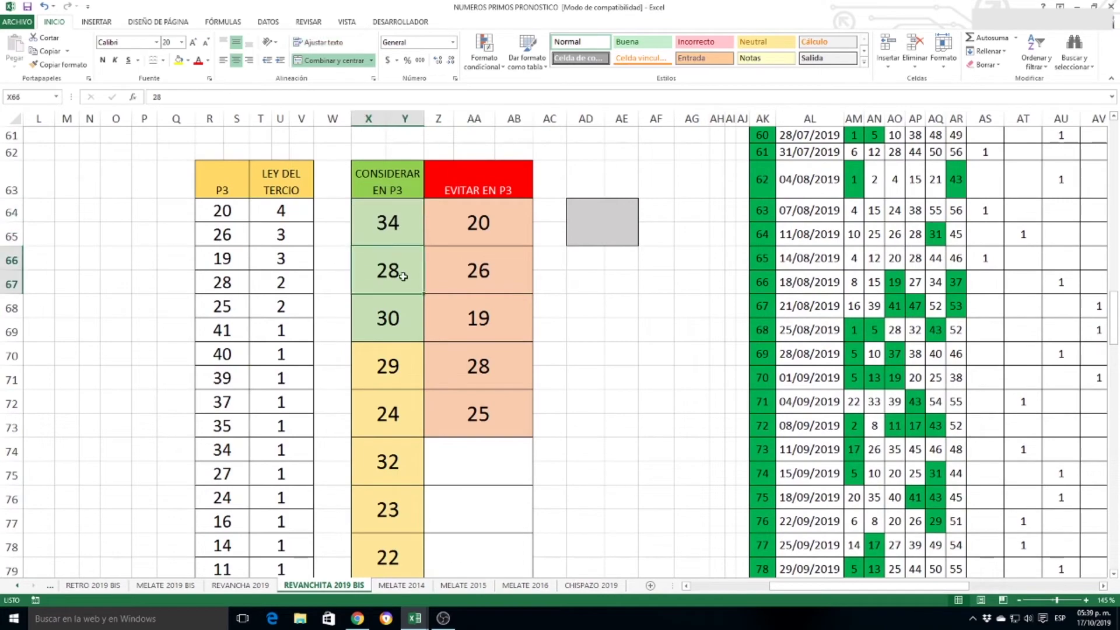
click(404, 311)
click(400, 375)
click(402, 415)
click(400, 473)
click(401, 496)
click(403, 559)
scroll(448, 498, down, 2)
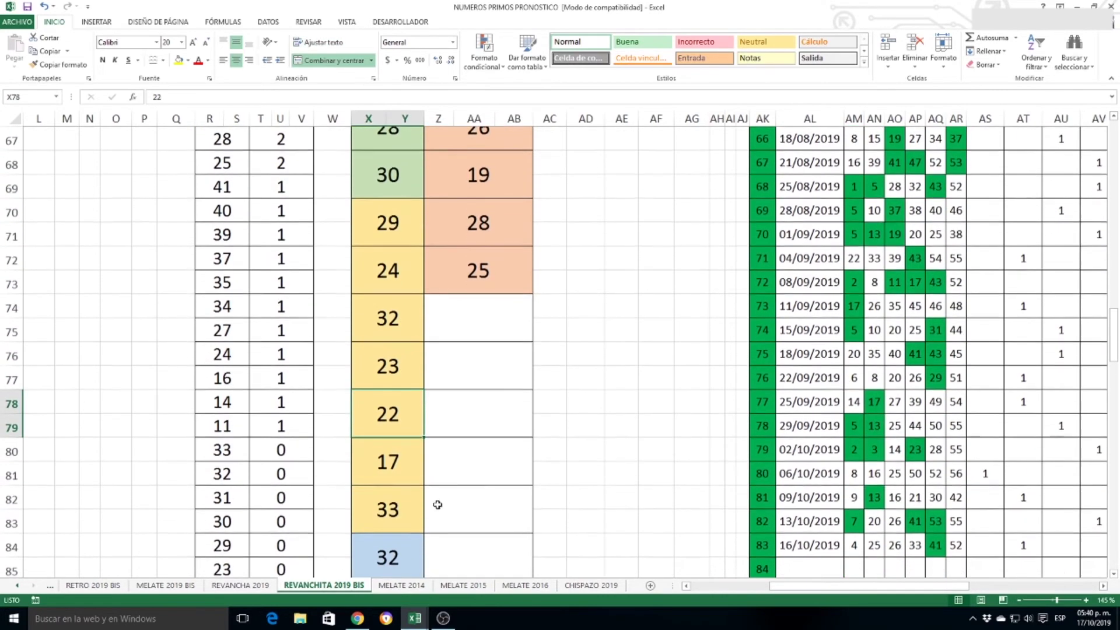
click(407, 470)
click(413, 510)
Go through the blue numbers under CONSIDERAR EN P3, from 32 down to 6
click(418, 555)
scroll(463, 505, down, 2)
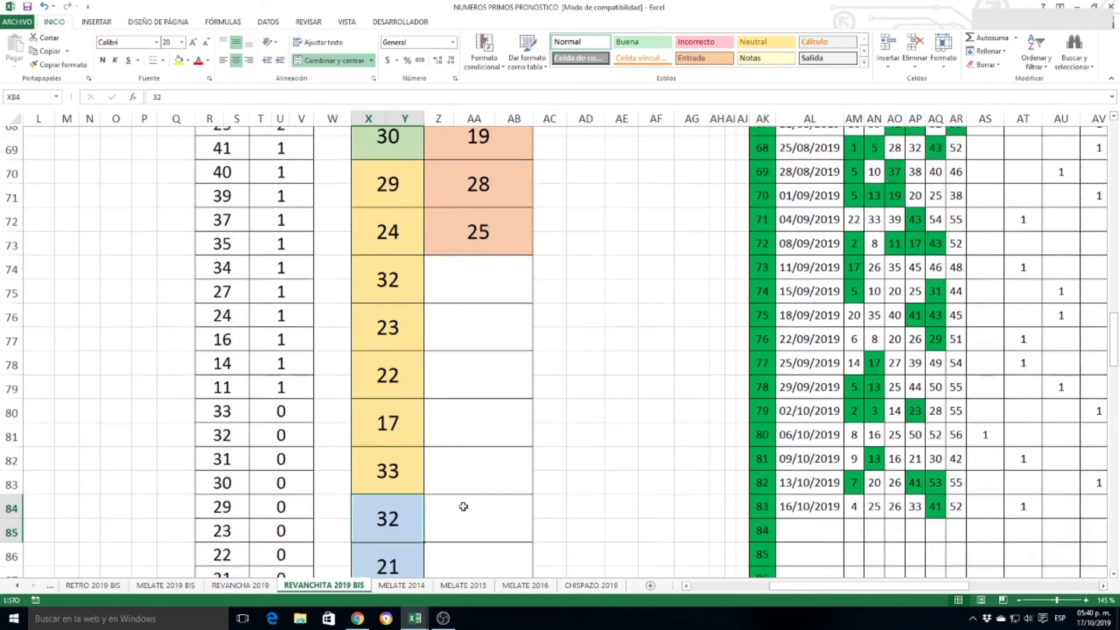
click(408, 461)
click(403, 518)
click(402, 549)
scroll(585, 420, down, 1)
Review the numbers listed under EVITAR EN P3, from 20 down to 25
scroll(587, 419, up, 5)
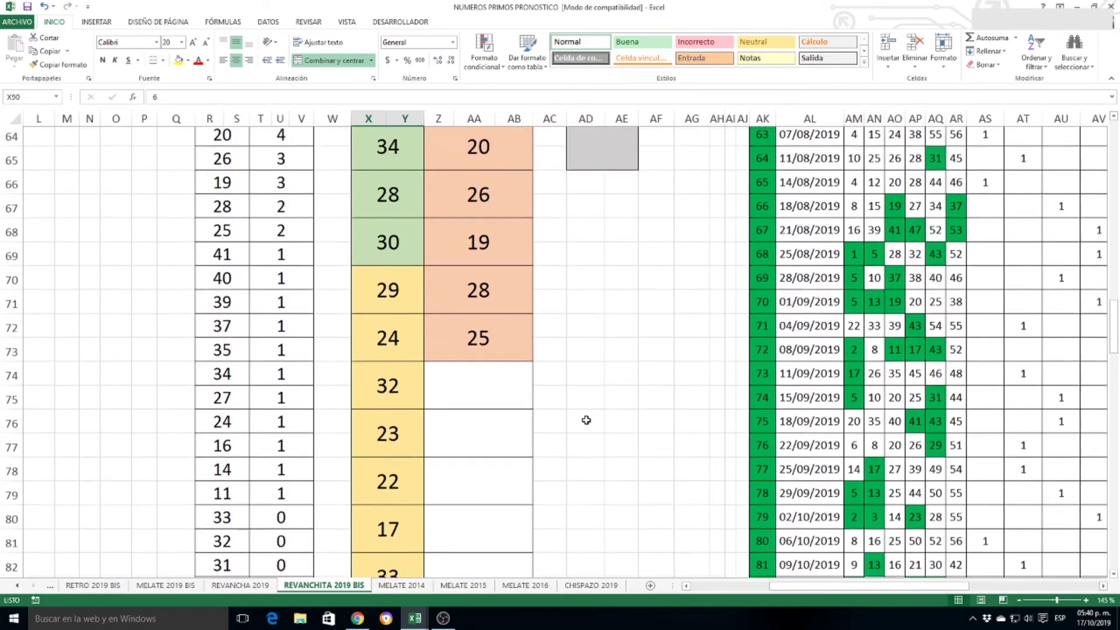
scroll(587, 420, up, 1)
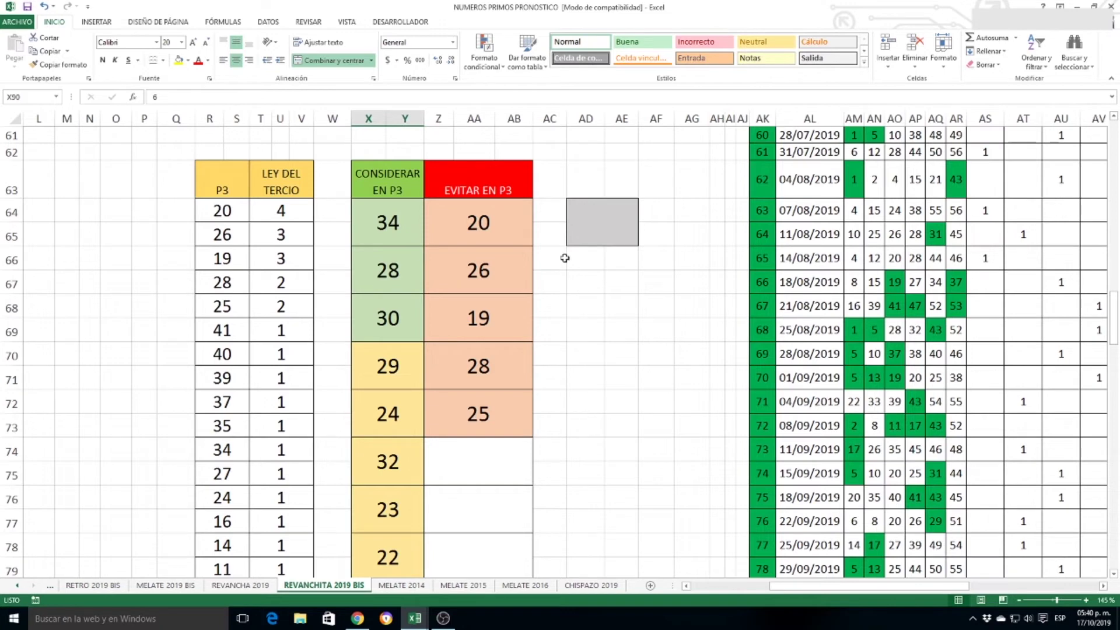
click(500, 266)
click(484, 338)
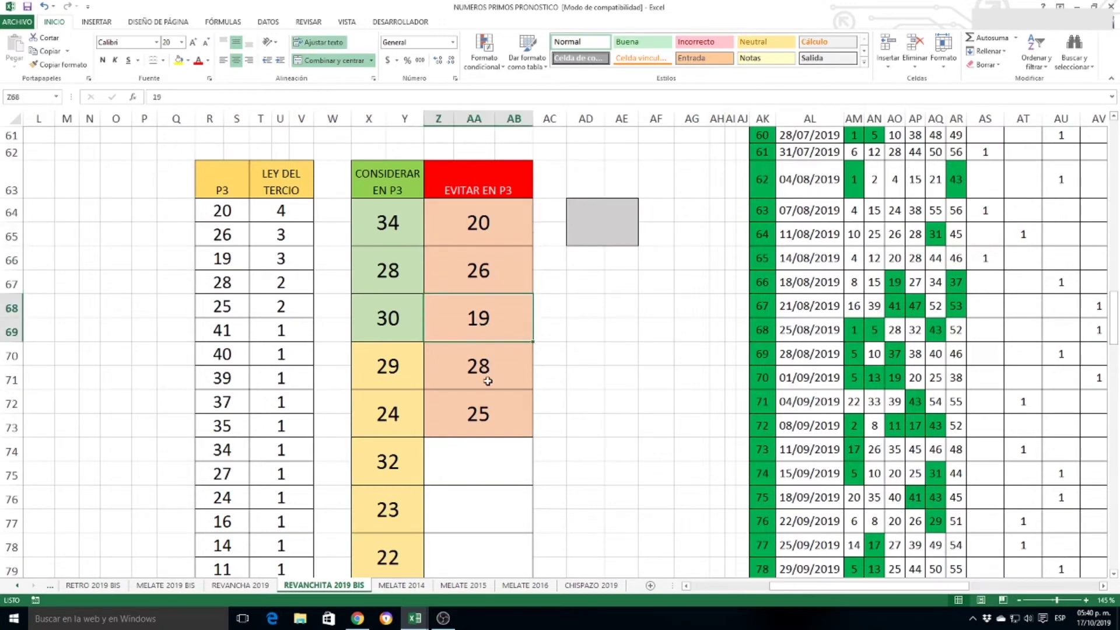
click(475, 374)
click(483, 426)
Go through the green and yellow numbers under CONSIDERAR EN P4: 34, 31, 40, 29 and 28
scroll(616, 361, down, 2)
scroll(616, 361, down, 10)
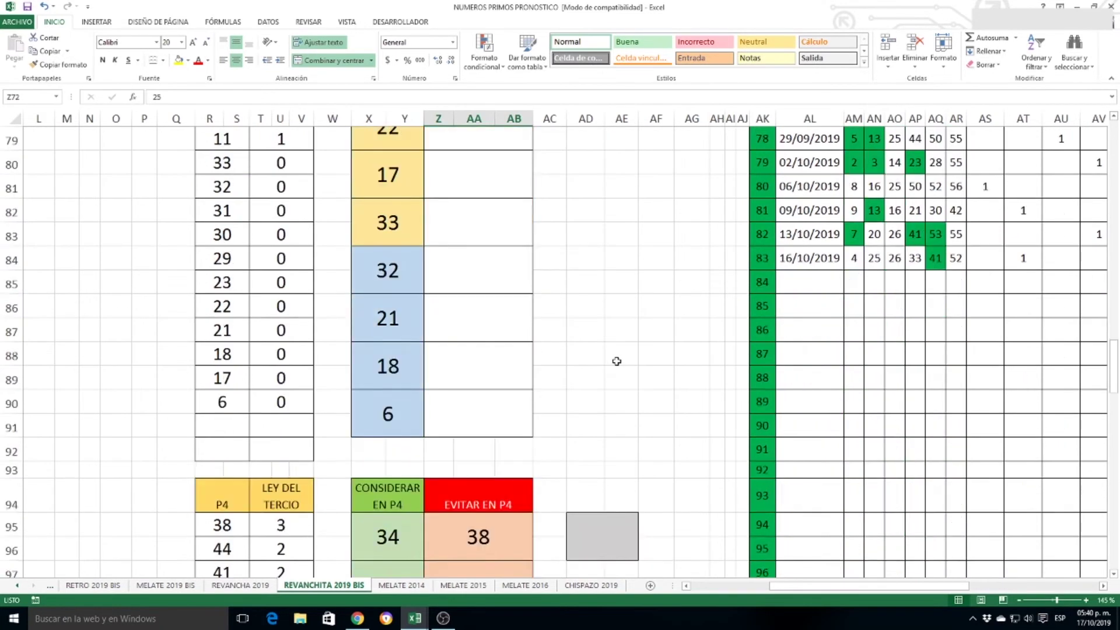
scroll(617, 361, up, 1)
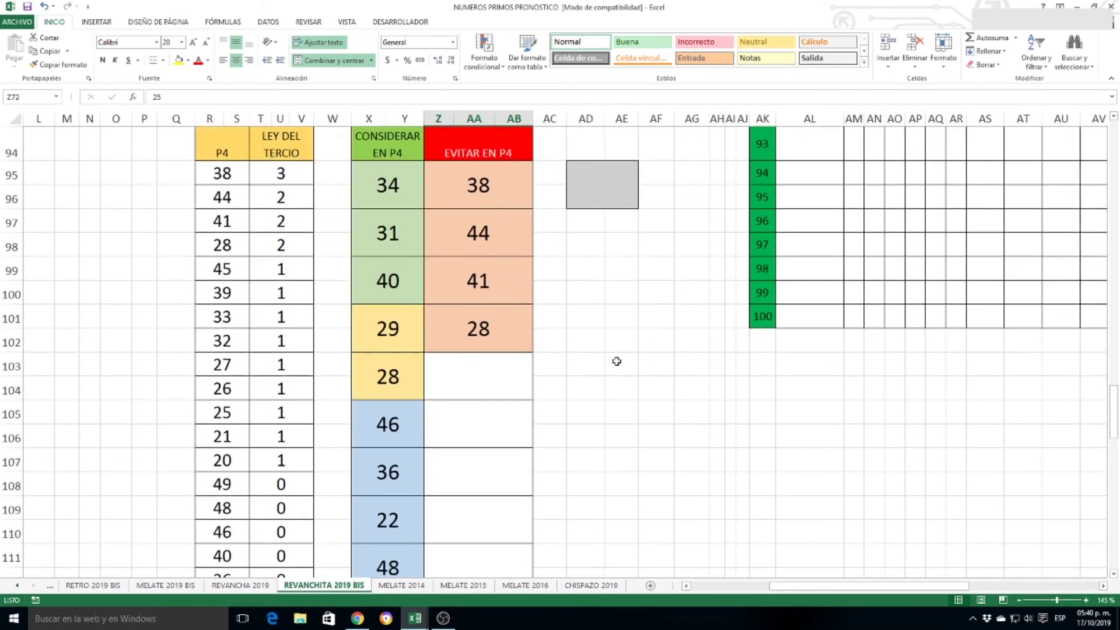
click(408, 186)
click(404, 239)
click(402, 292)
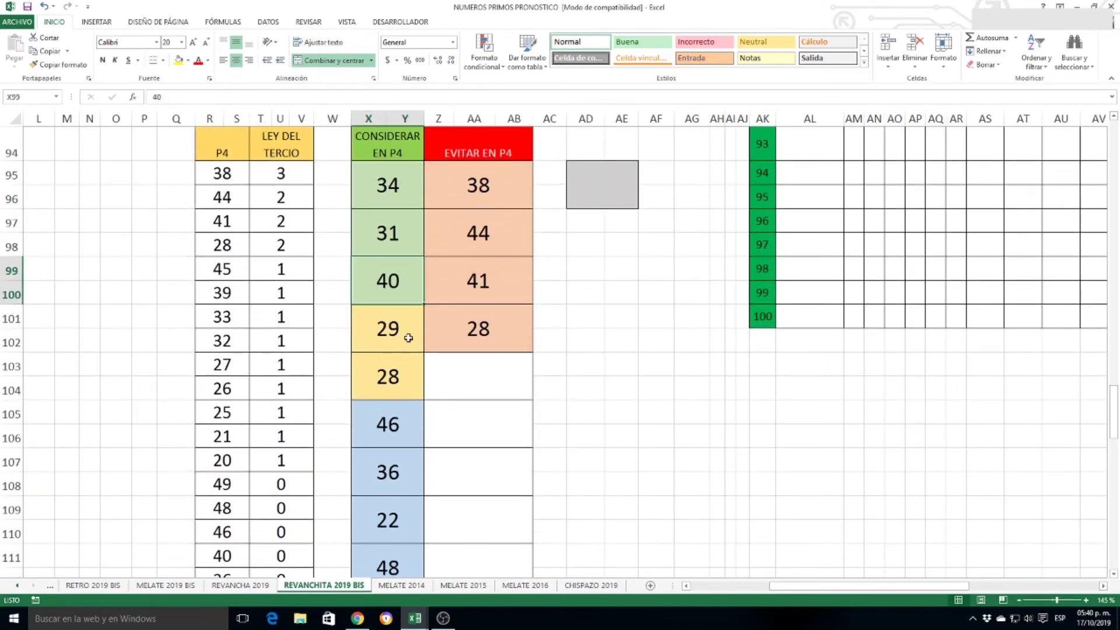
click(404, 341)
click(392, 394)
Go through the blue numbers under CONSIDERAR EN P4: 46, 36, 22, 48 and 19
click(397, 429)
click(395, 477)
click(398, 525)
click(400, 563)
scroll(528, 374, down, 1)
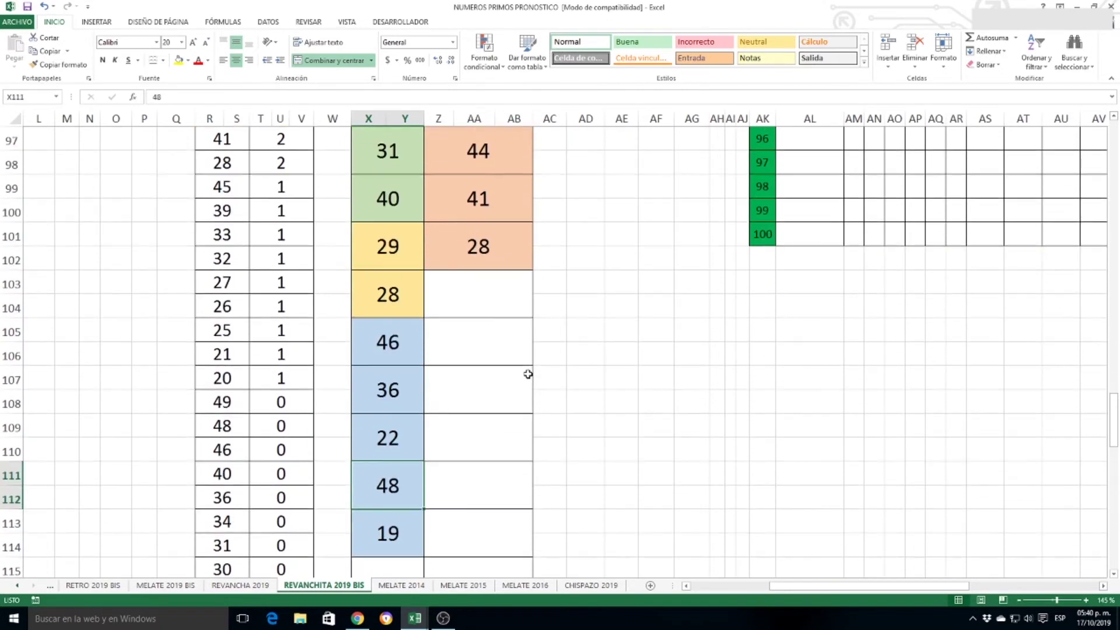
scroll(528, 374, down, 1)
key(Down)
scroll(551, 412, up, 2)
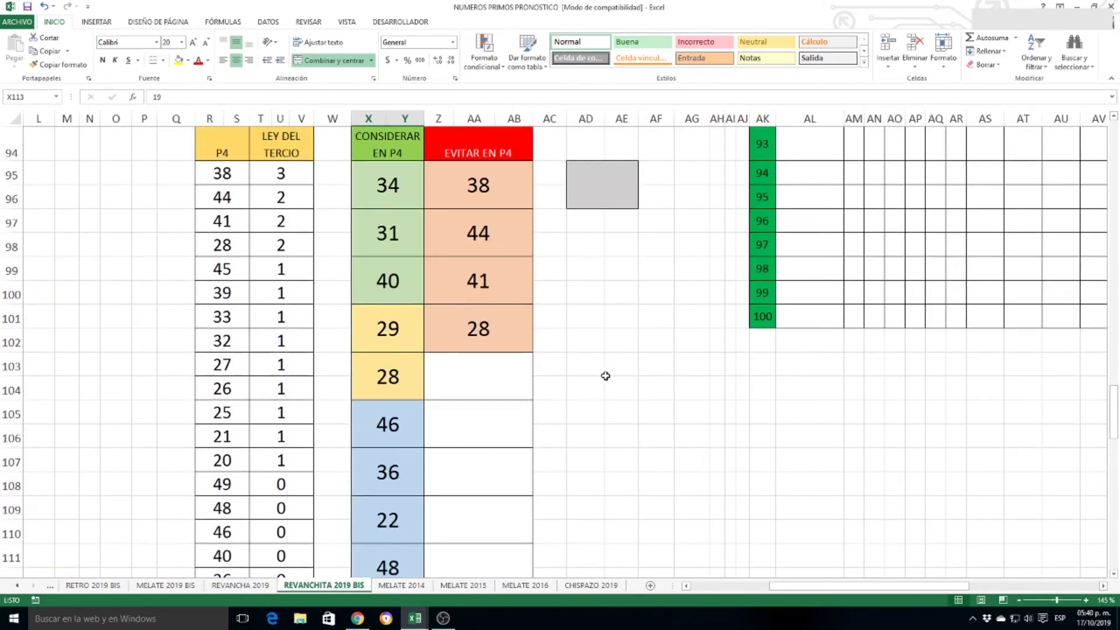
Review the numbers listed under EVITAR EN P4: 38, 44, 41 and 28
click(490, 187)
click(500, 235)
click(505, 286)
click(506, 336)
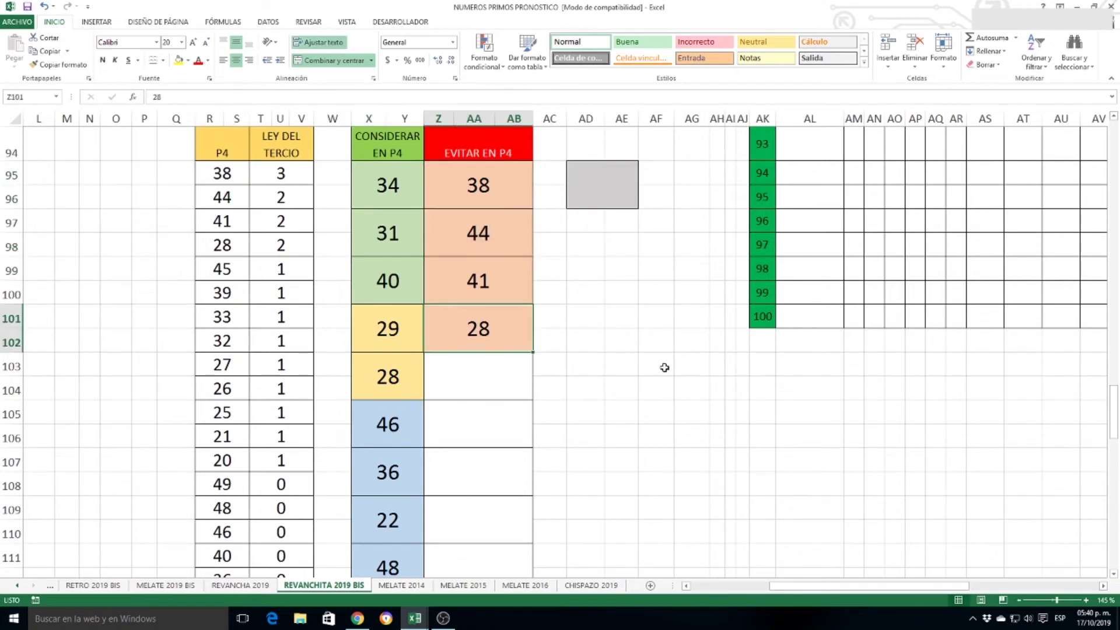
Go through the green and yellow numbers under CONSIDERAR EN P5: 42, 36, 45, 39, 34 and 51
scroll(666, 358, down, 8)
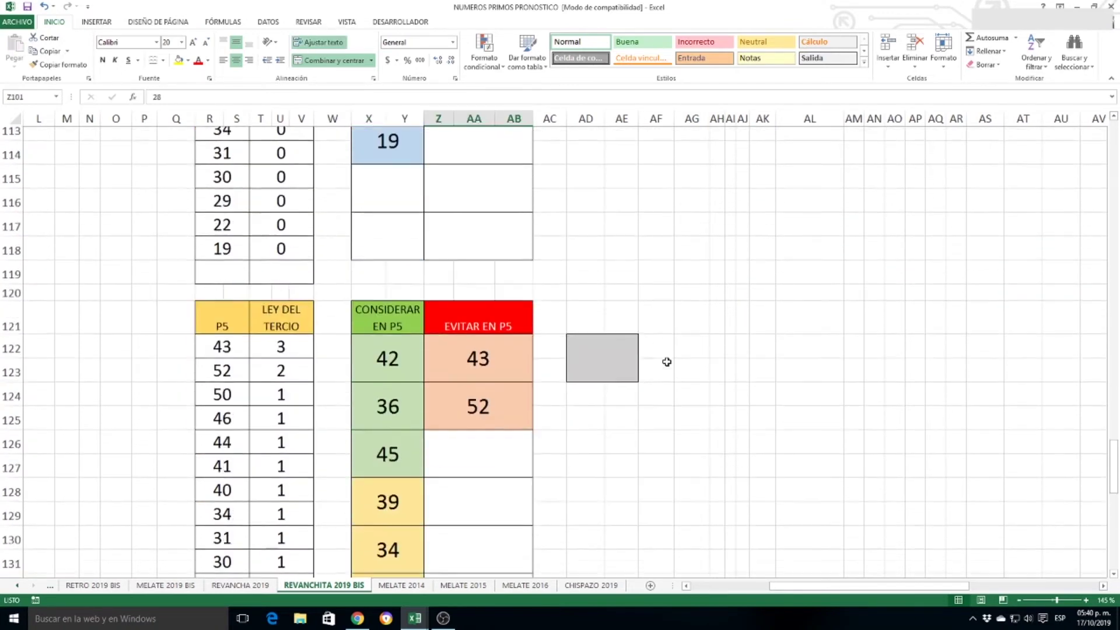
scroll(667, 362, down, 1)
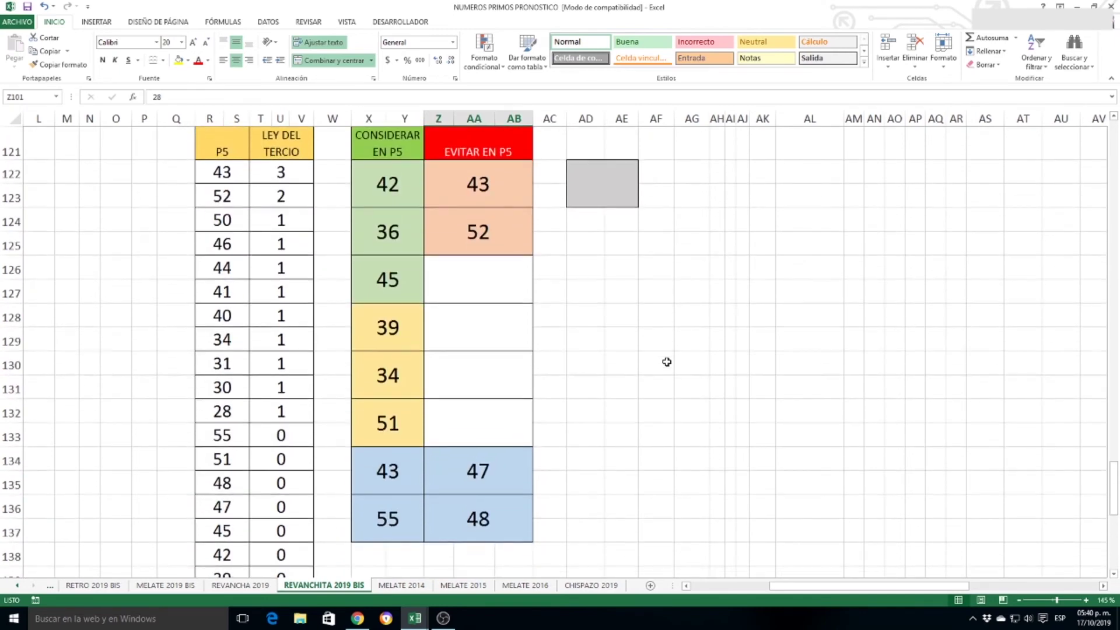
click(398, 192)
click(406, 248)
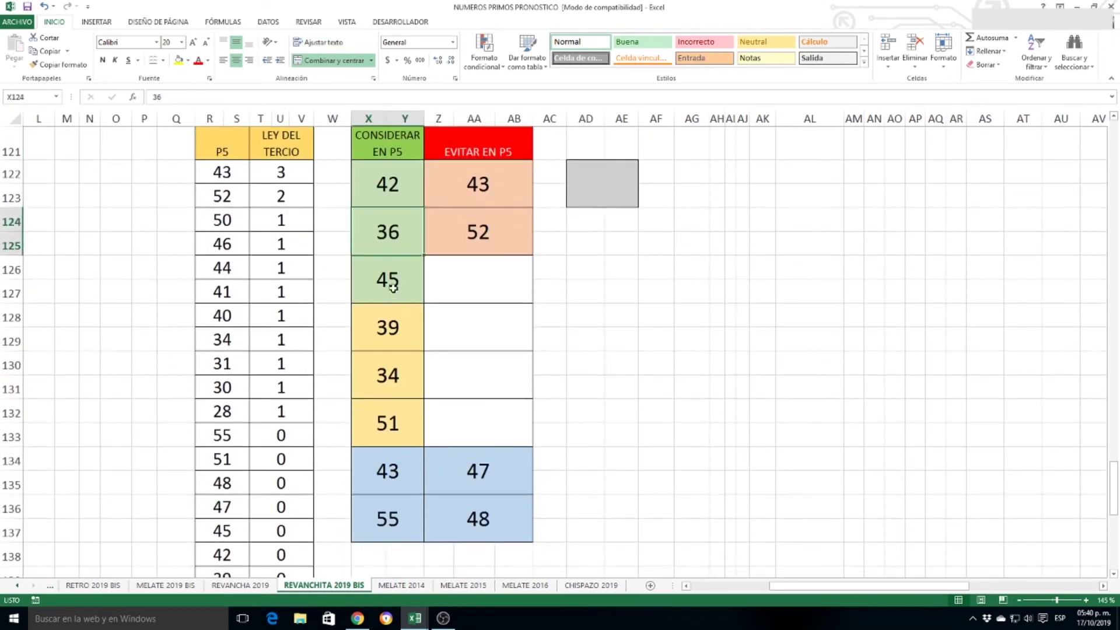
click(394, 289)
click(398, 331)
click(415, 374)
click(402, 427)
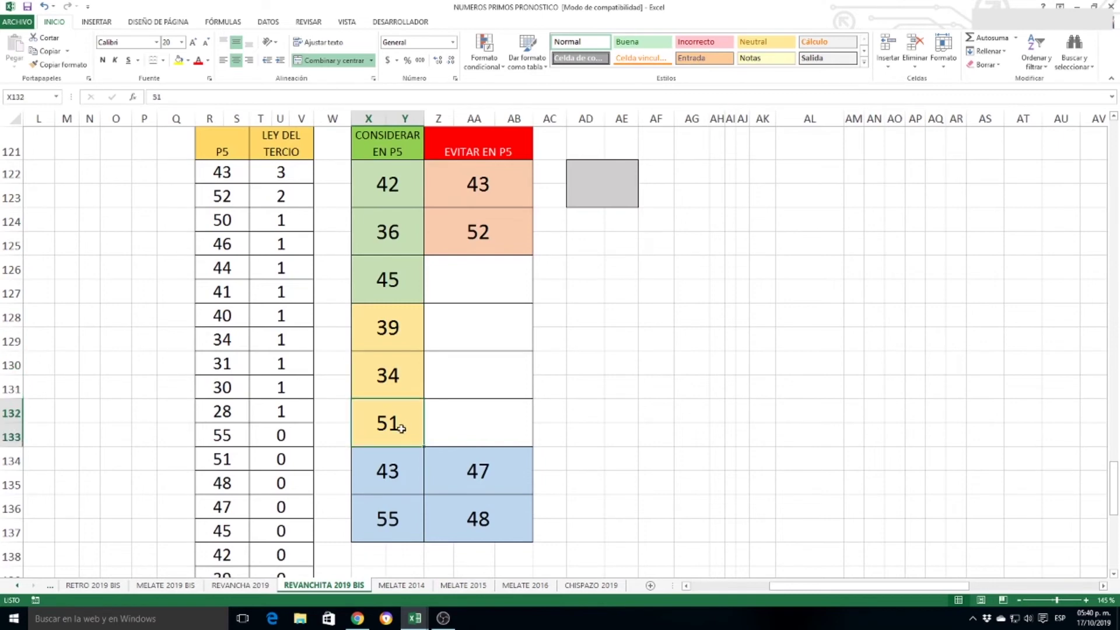
Go through the blue P5 numbers 43, 55, 47 and 48, and the EVITAR EN P5 numbers 43 and 52 with their LEY DEL TERCIO rows
click(403, 474)
click(402, 513)
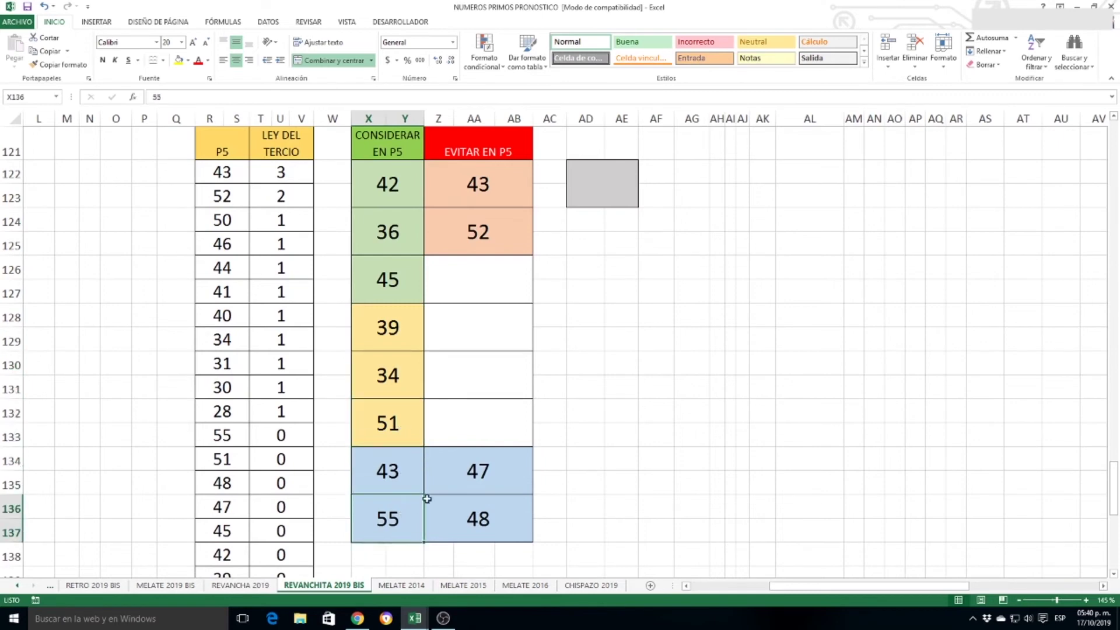
click(470, 472)
click(473, 518)
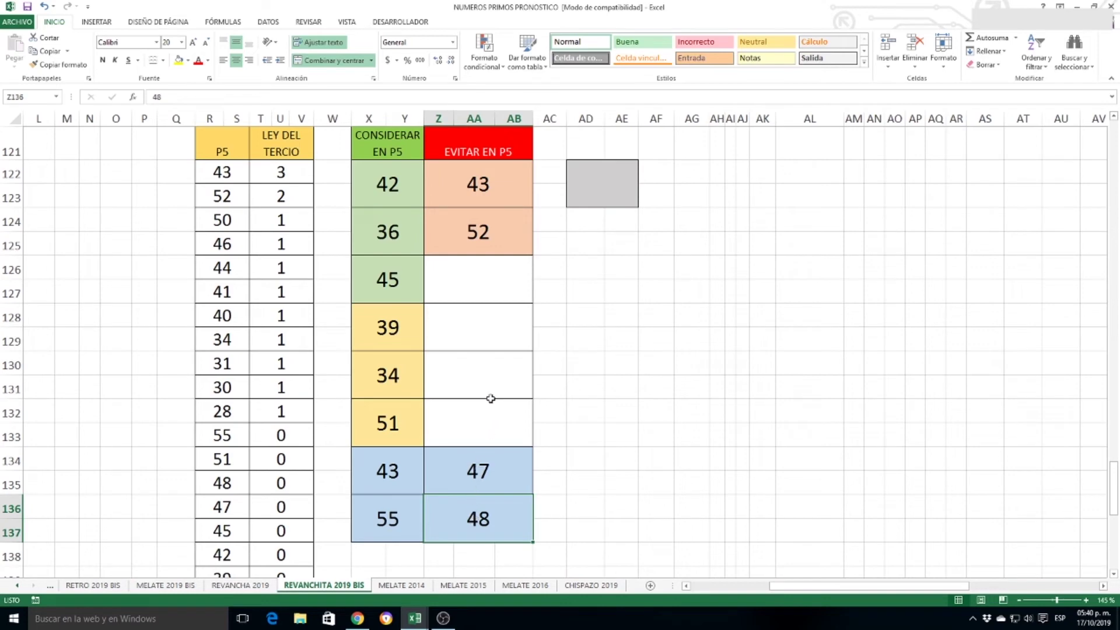
drag(233, 171, 280, 203)
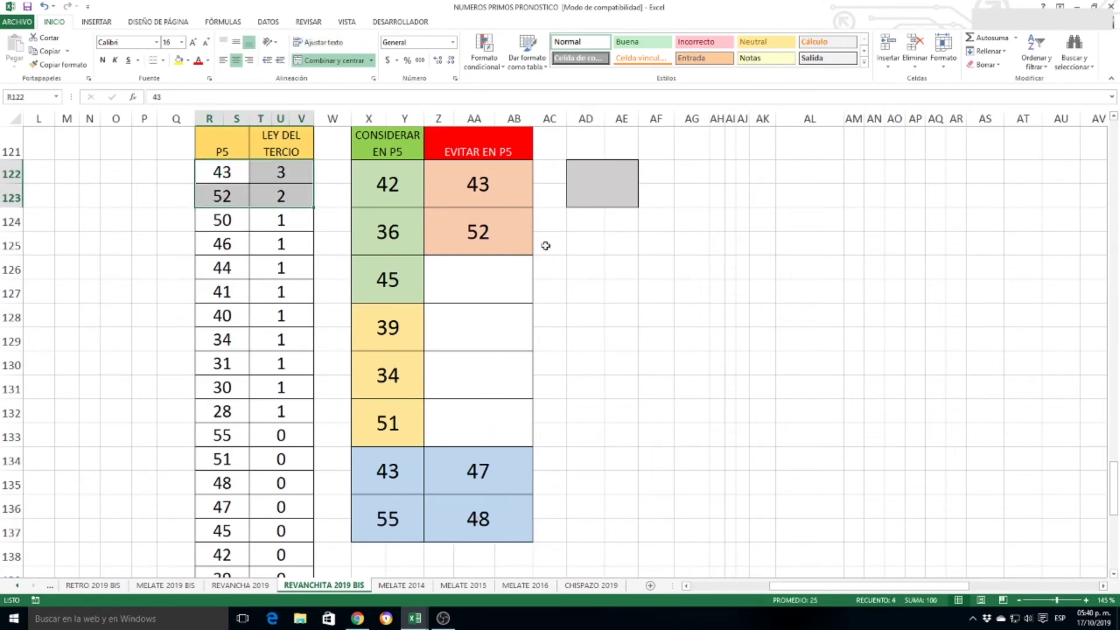
click(491, 184)
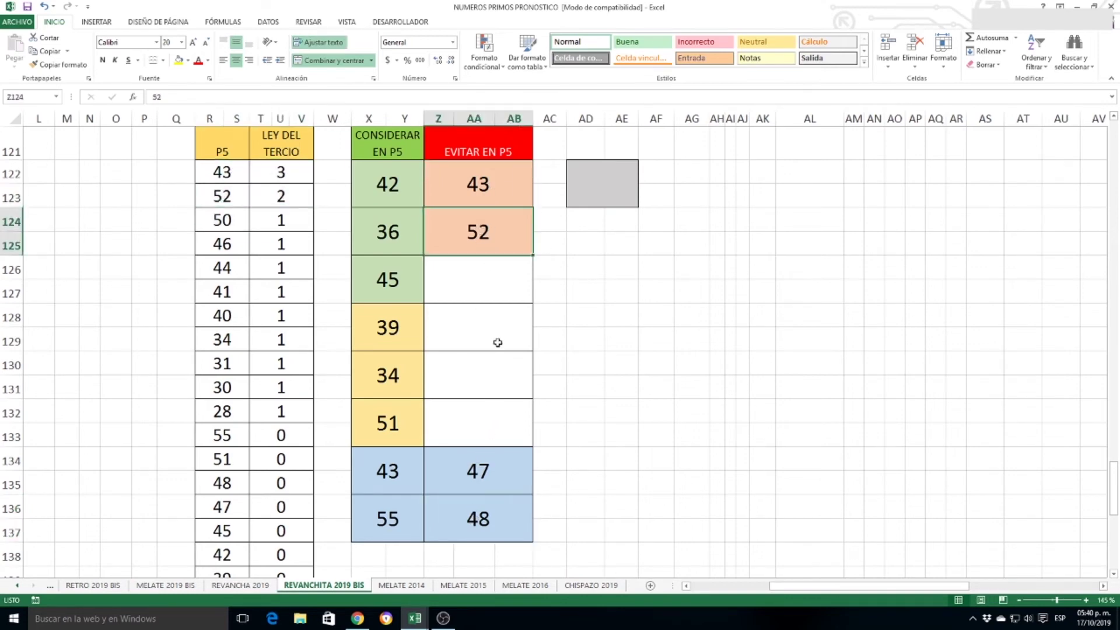
Go through all the numbers under CONSIDERAR EN P6: 53, 47, 50, 49, 43 and 40
scroll(549, 321, down, 7)
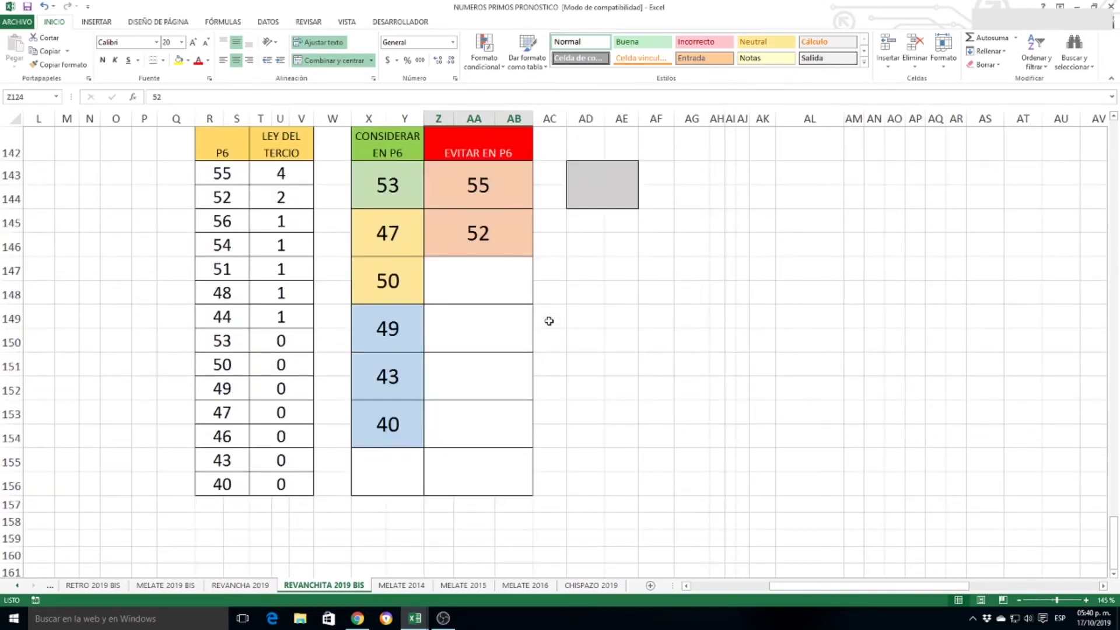
click(393, 180)
click(405, 235)
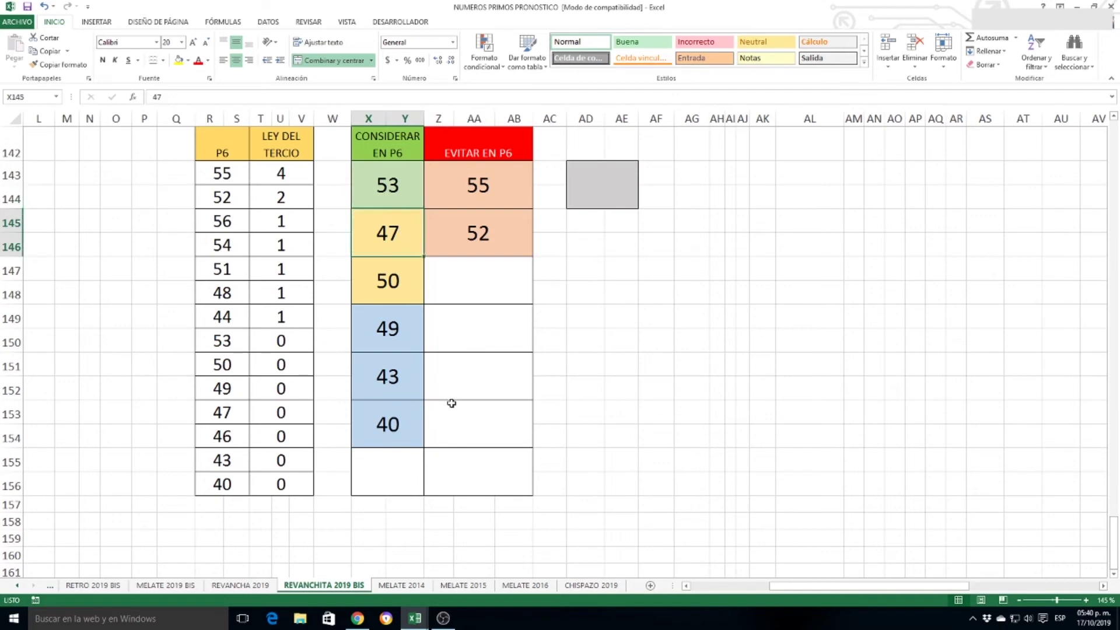
click(388, 296)
click(392, 331)
click(384, 375)
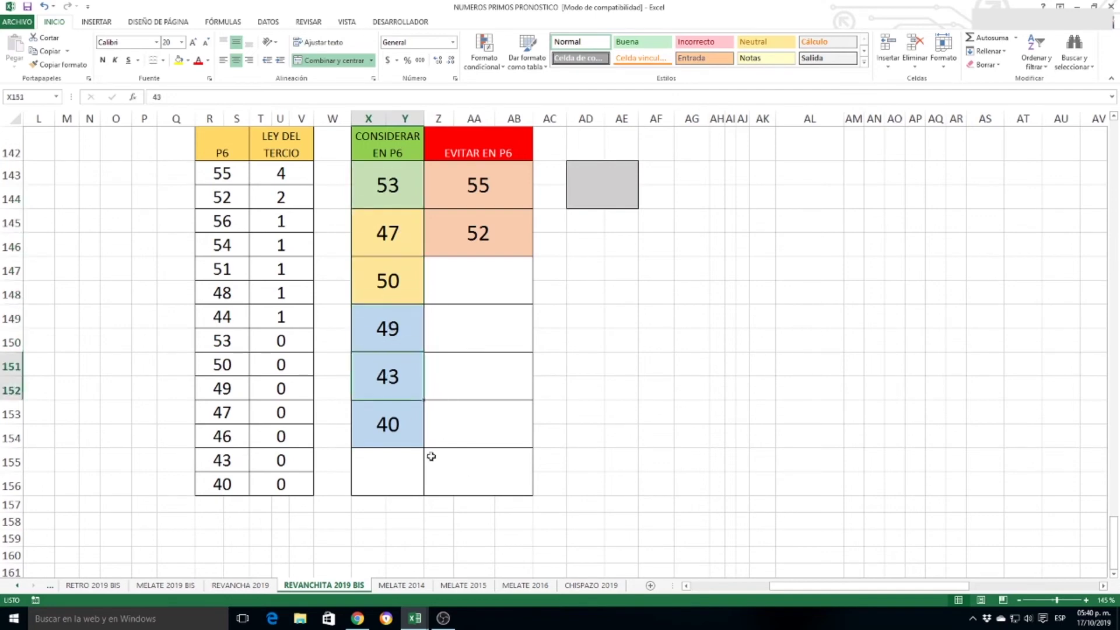
click(404, 428)
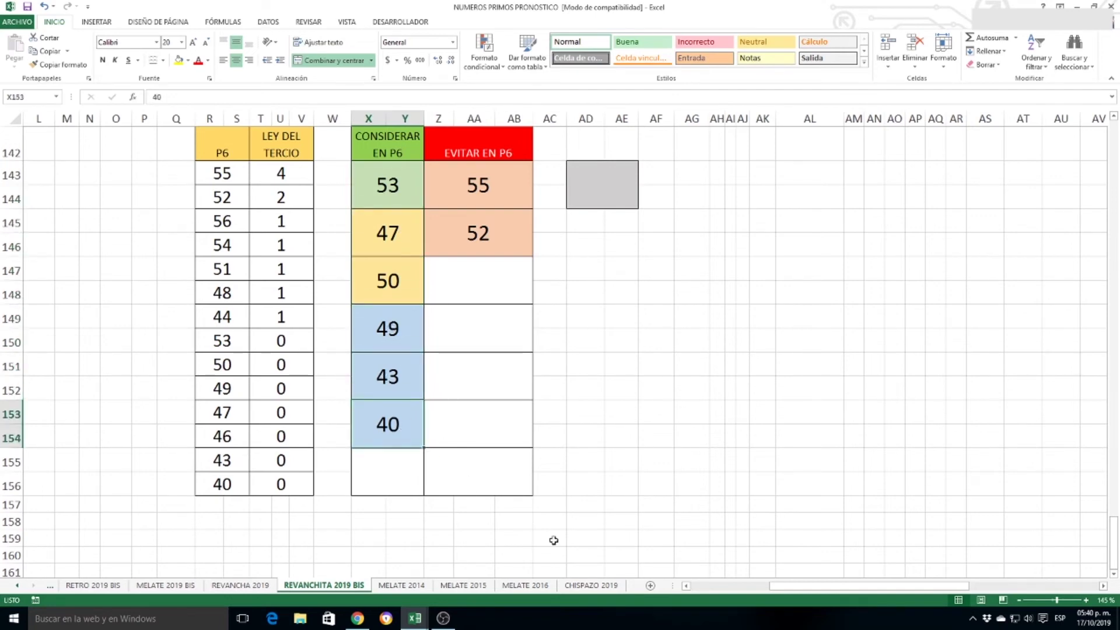
Review the EVITAR EN P6 numbers 55 and 52, and return to the start of the sheet
click(496, 188)
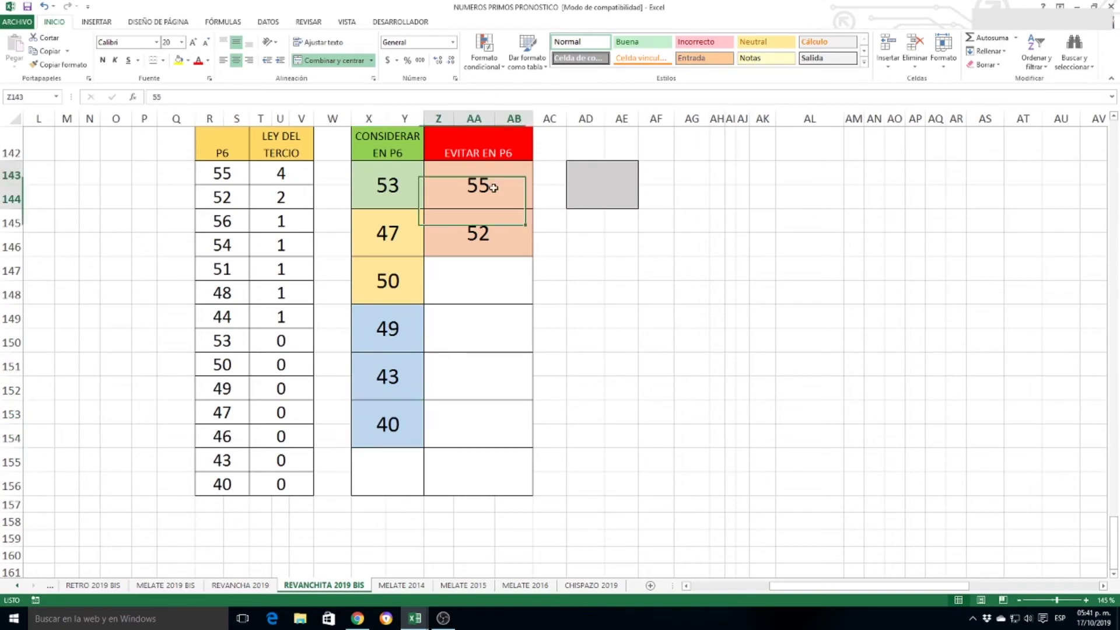
click(482, 232)
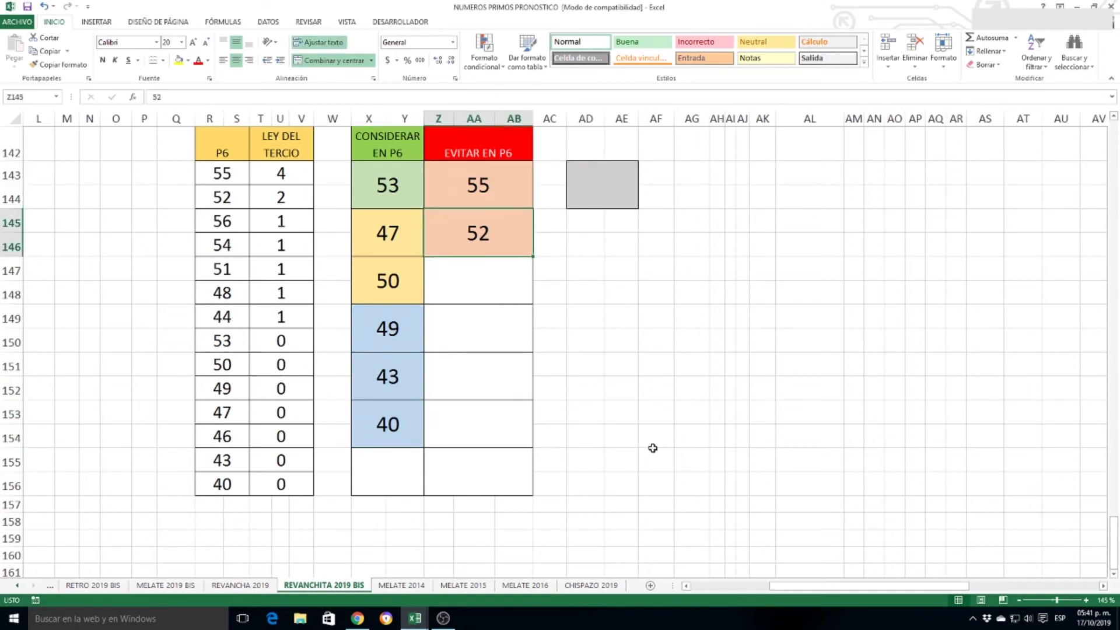
scroll(653, 450, up, 20)
scroll(654, 448, up, 20)
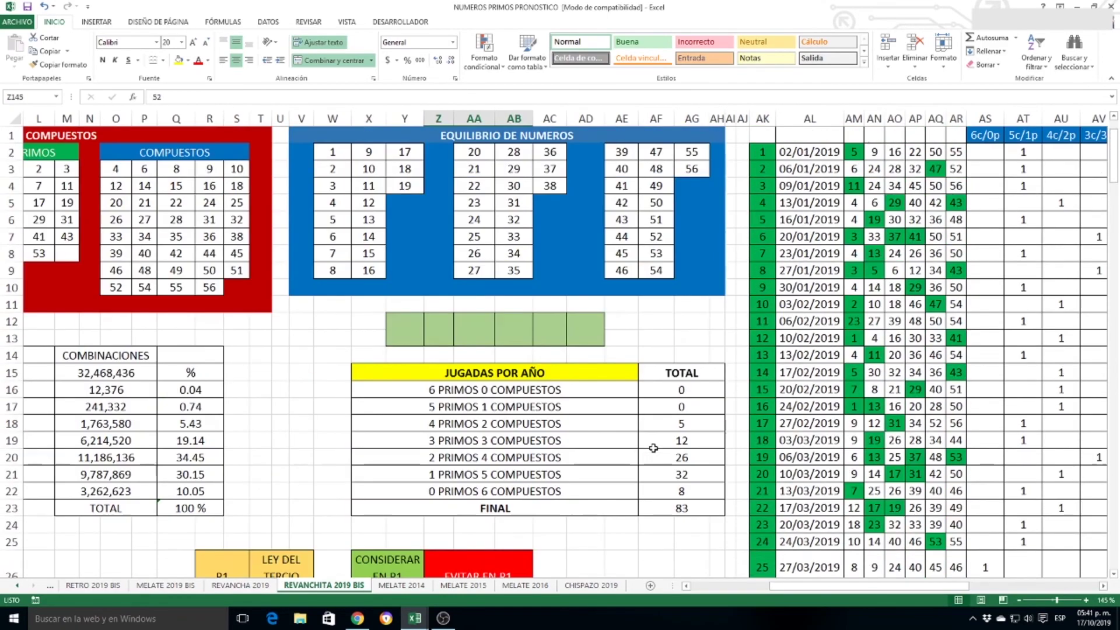